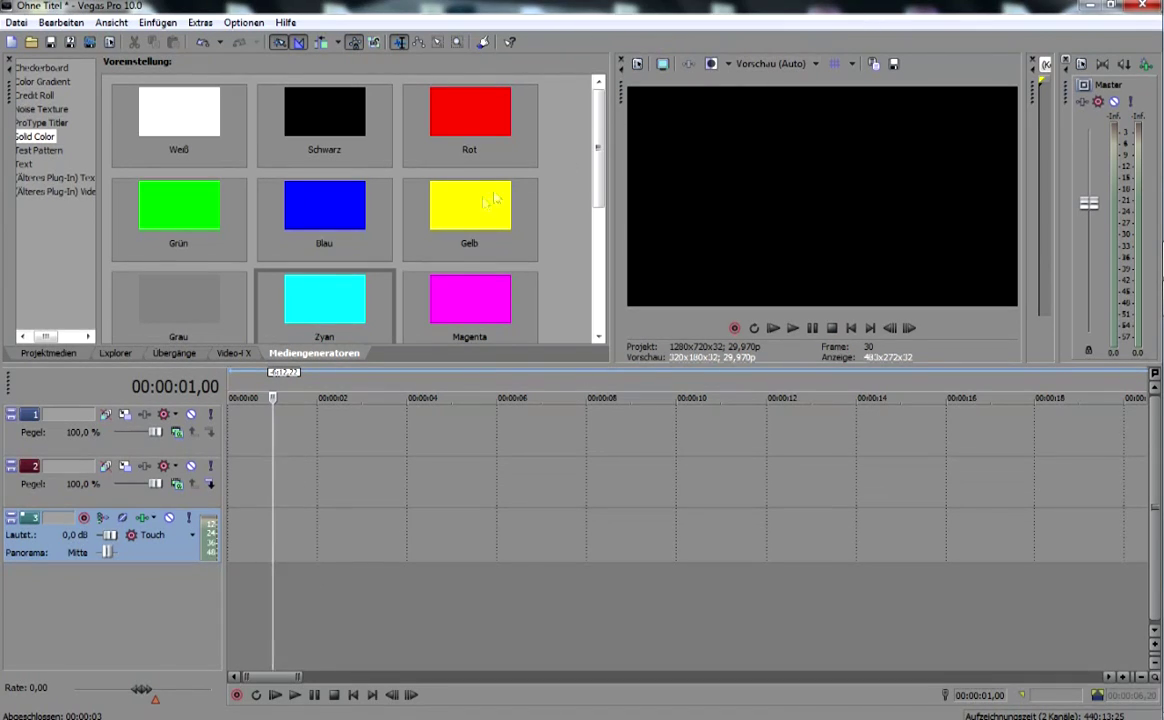
Insert a generated text media event on video track 1 at 00:00:01,00
{"action": "mouse_move", "coordinate": [322, 300]}
{"action": "left_mouse_down"}
{"action": "mouse_move", "coordinate": [305, 387]}
{"action": "mouse_move", "coordinate": [318, 276]}
{"action": "left_mouse_up"}
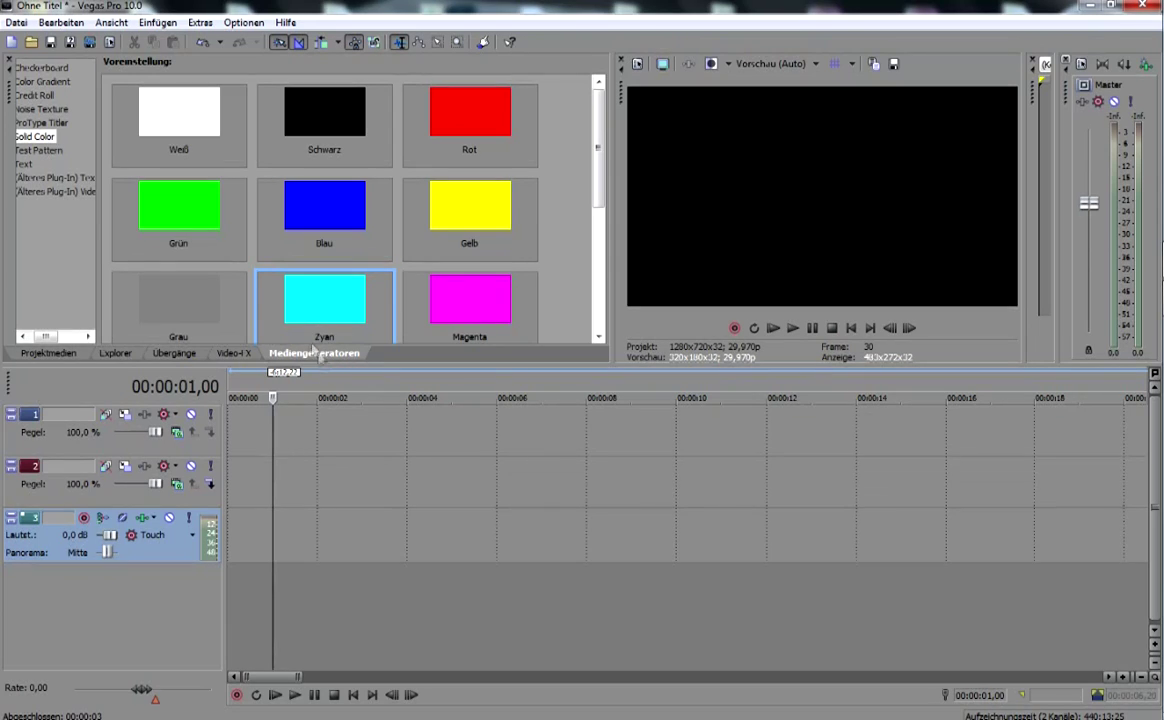
{"action": "right_click", "coordinate": [293, 424]}
{"action": "left_click", "coordinate": [378, 584]}
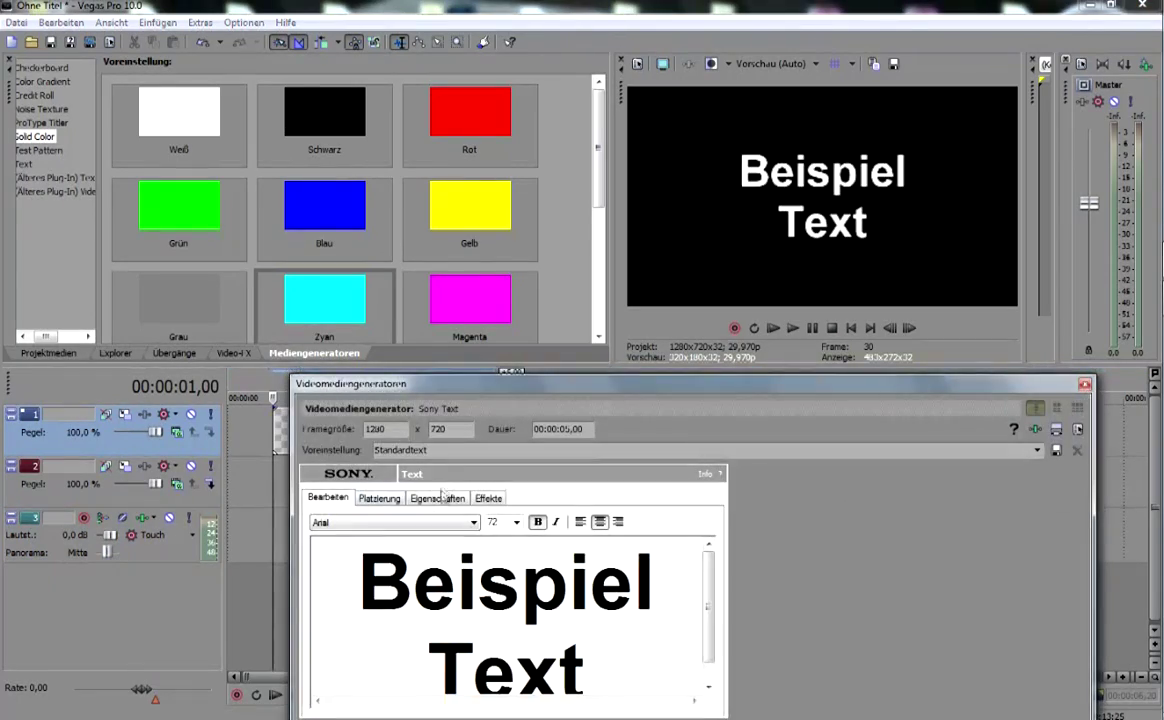
{"action": "left_click_drag", "start_coordinate": [473, 383], "coordinate": [385, 128]}
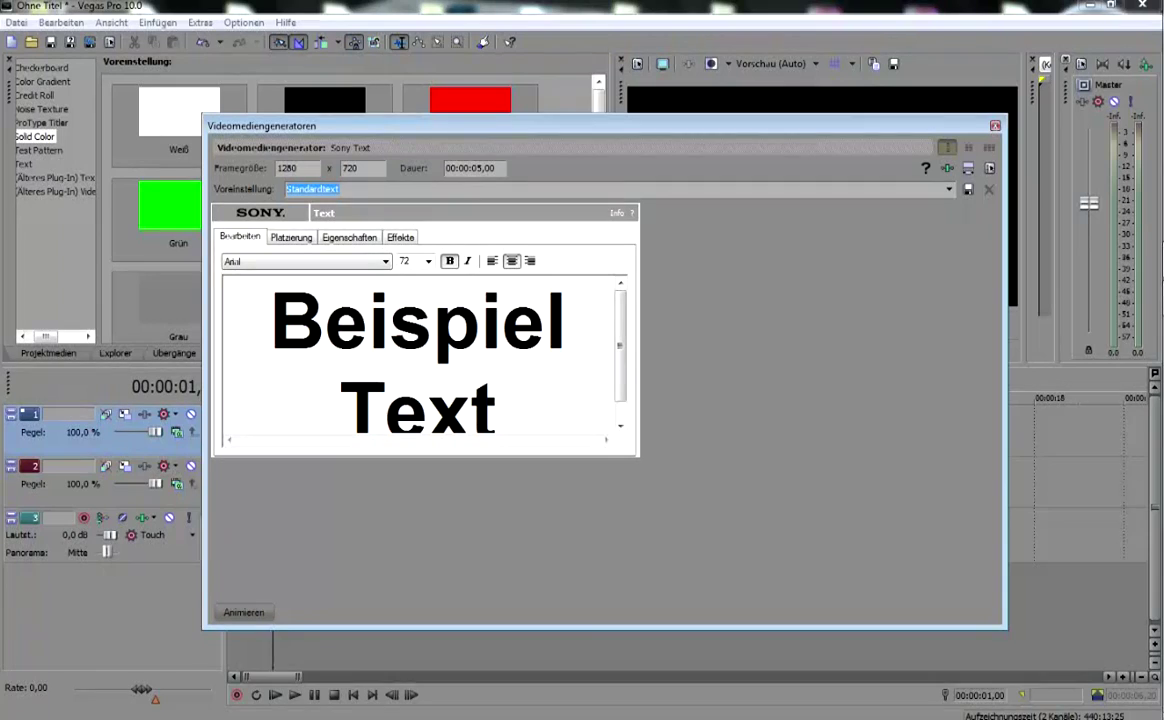
Replace the sample text with "FADGhost70" in the text generator
{"action": "left_click_drag", "start_coordinate": [564, 322], "coordinate": [162, 322]}
{"action": "left_click_drag", "start_coordinate": [496, 408], "coordinate": [174, 321]}
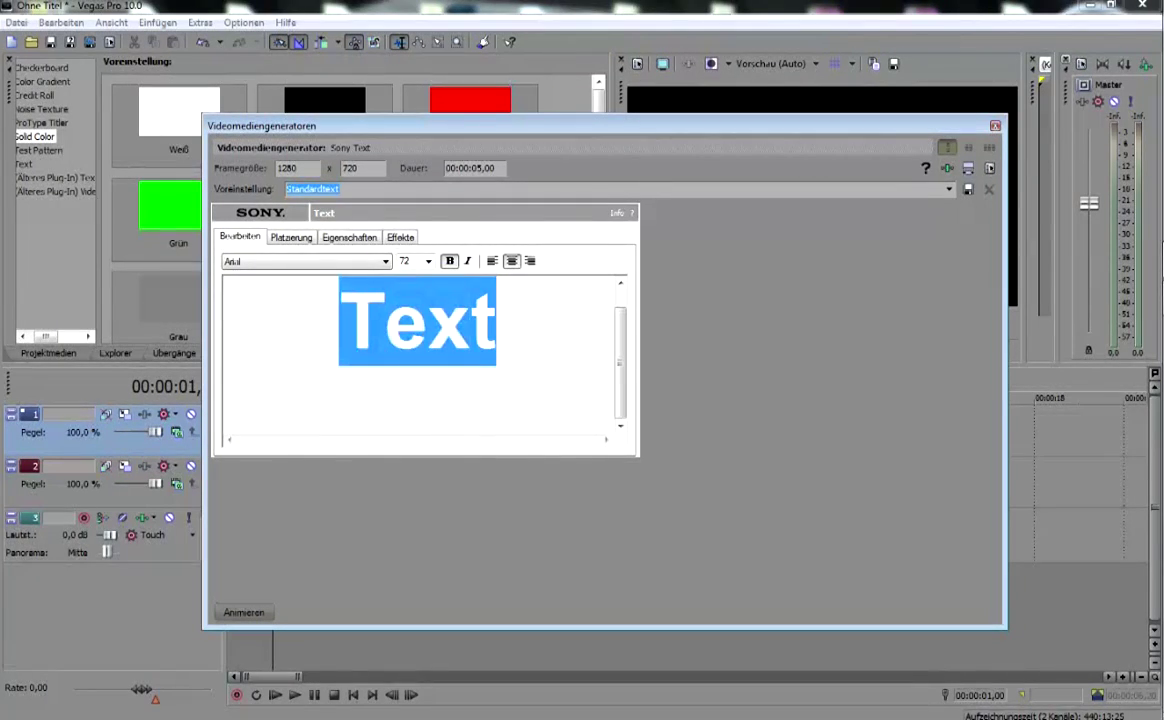
{"action": "key", "text": "BackSpace"}
{"action": "key", "text": "BackSpace"}
{"action": "key", "text": "BackSpace"}
{"action": "key", "text": "BackSpace"}
{"action": "key", "text": "ctrl+z"}
{"action": "key", "text": "ctrl+z"}
{"action": "key", "text": "ctrl+z"}
{"action": "key", "text": "ctrl+z"}
{"action": "key", "text": "ctrl+z"}
{"action": "key", "text": "ctrl+z"}
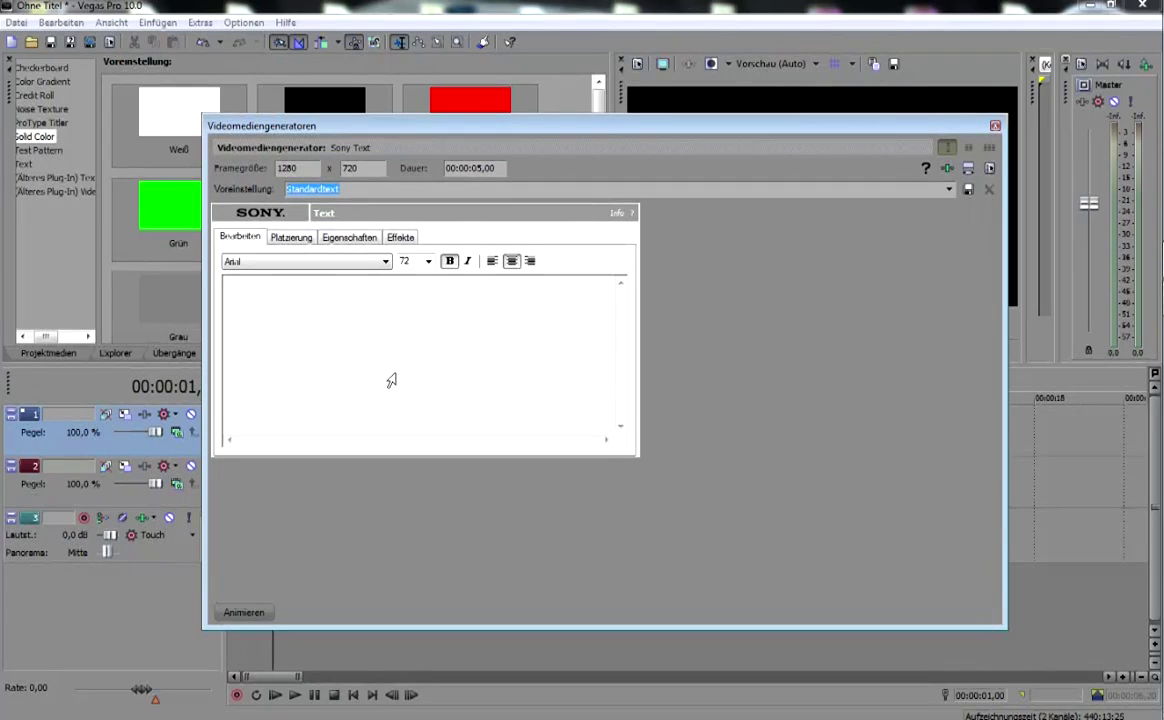
{"action": "type", "text": "FAD"}
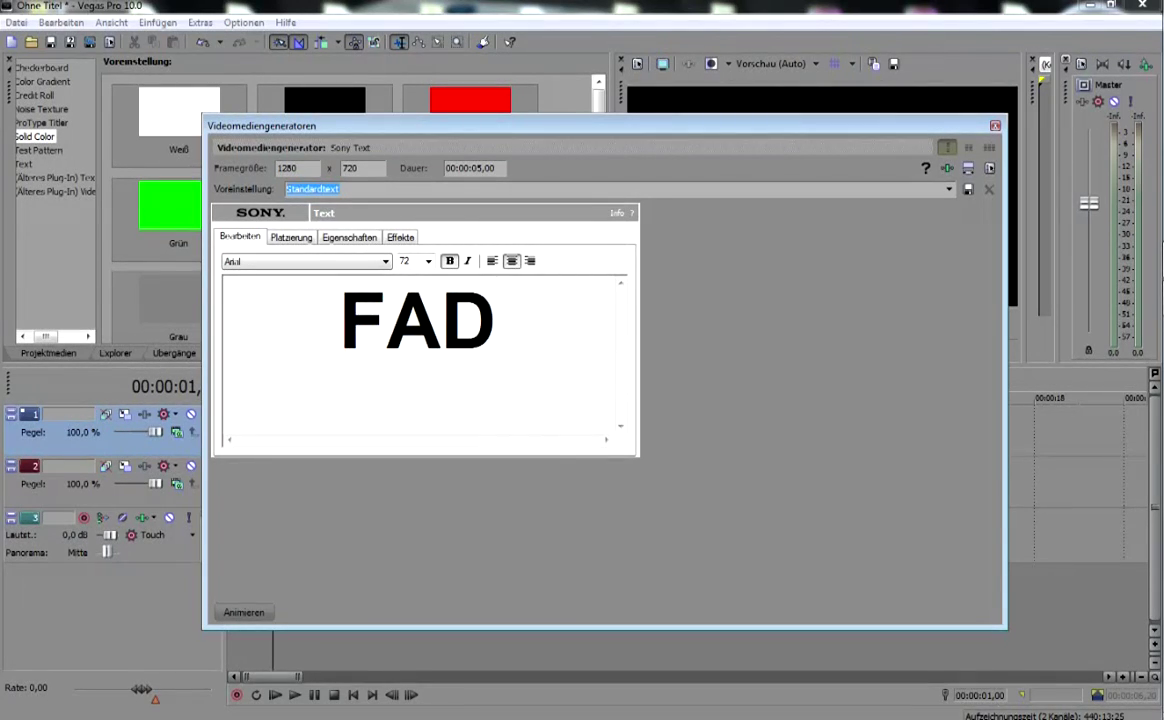
{"action": "type", "text": "Ghost7 0"}
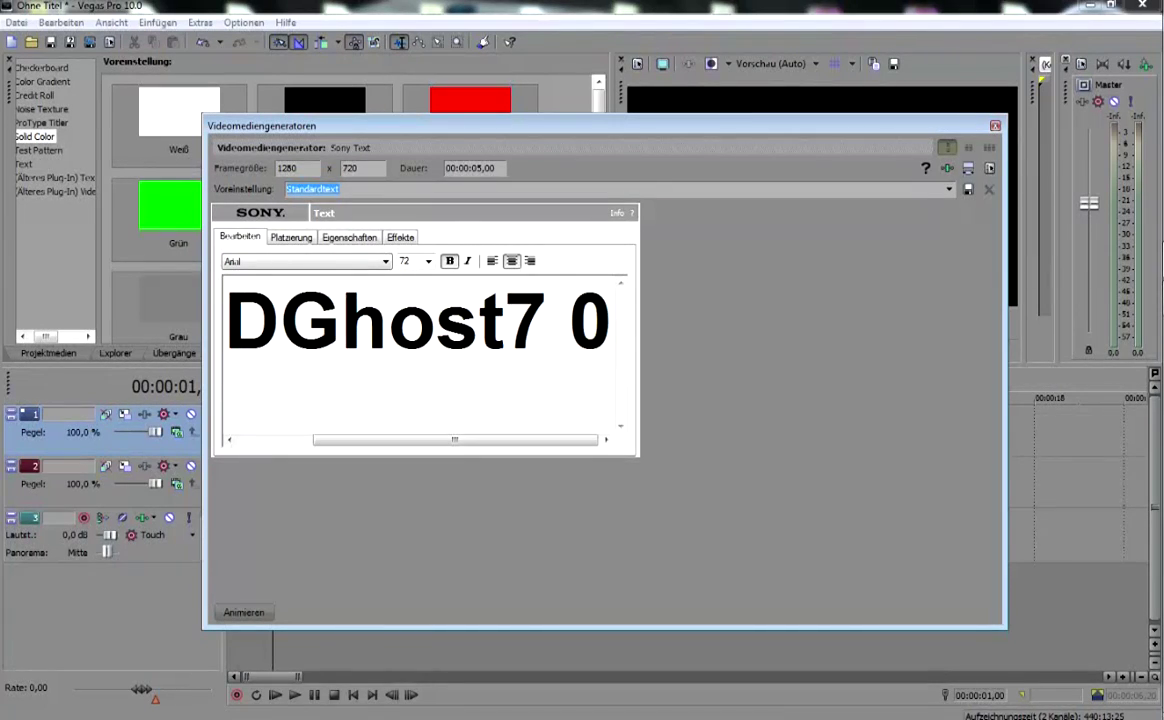
{"action": "key", "text": "BackSpace"}
{"action": "key", "text": "BackSpace"}
{"action": "type", "text": "0"}
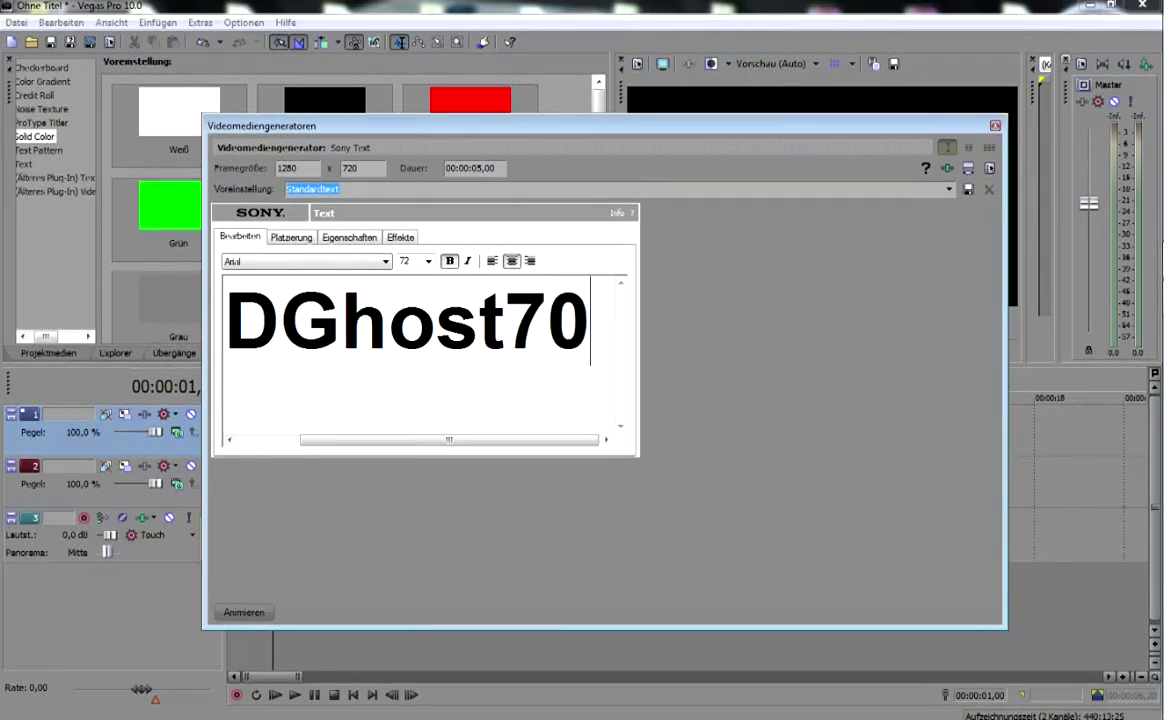
Colour the text red by setting its green and blue values to 0
{"action": "left_click", "coordinate": [291, 237]}
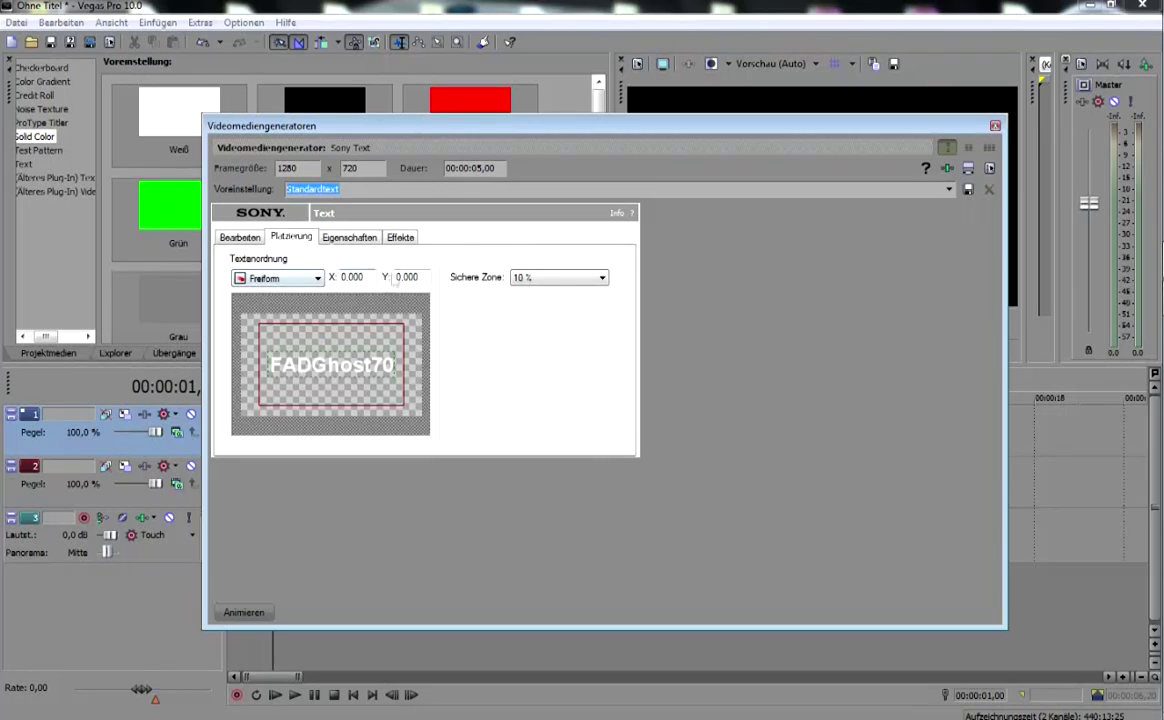
{"action": "left_click", "coordinate": [347, 238]}
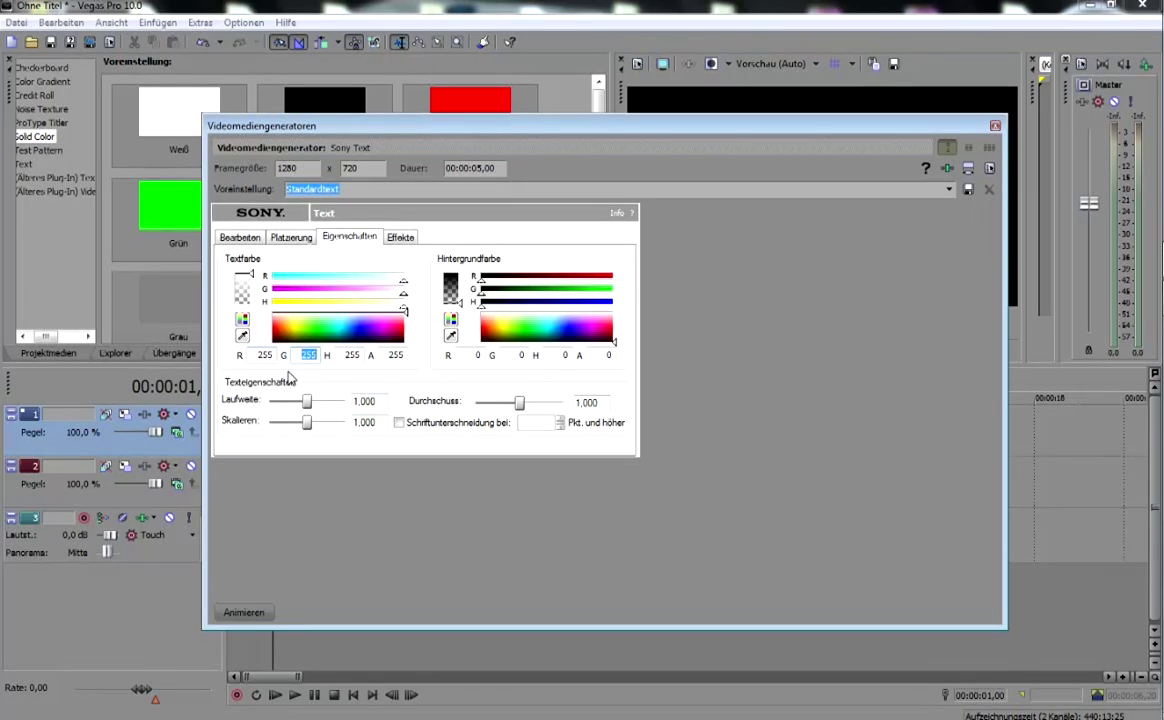
{"action": "type", "text": "00"}
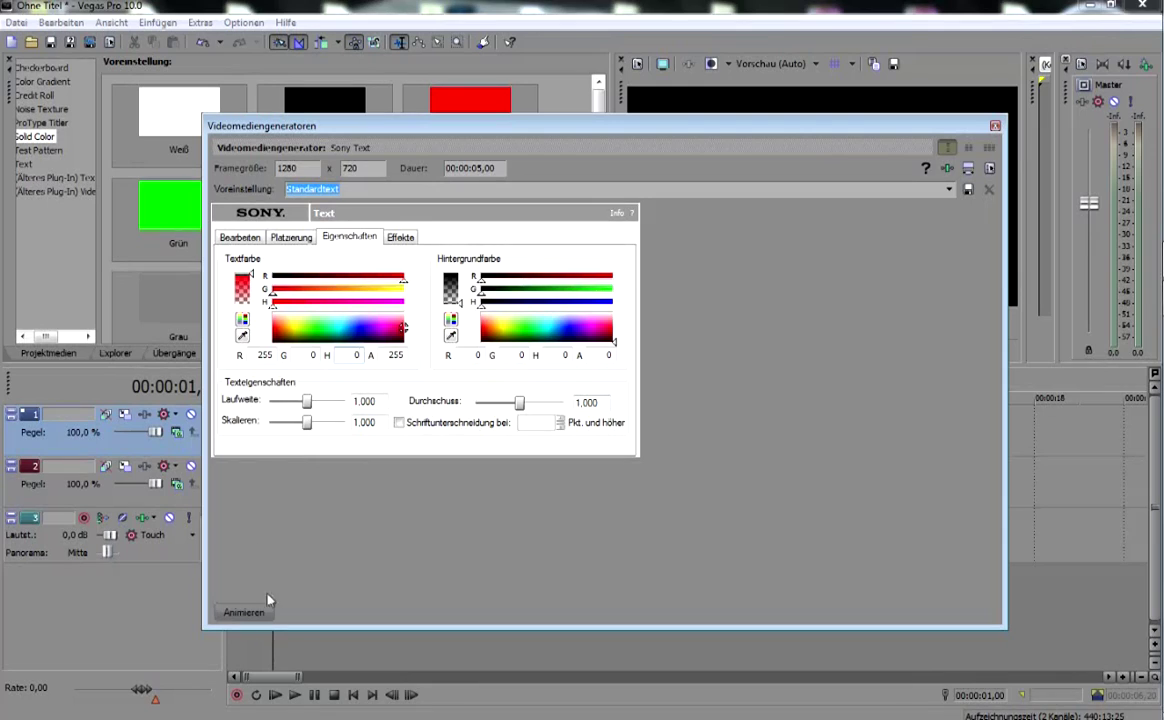
Add a yellow outline with a width of 0.290 to the text
{"action": "left_click", "coordinate": [245, 611]}
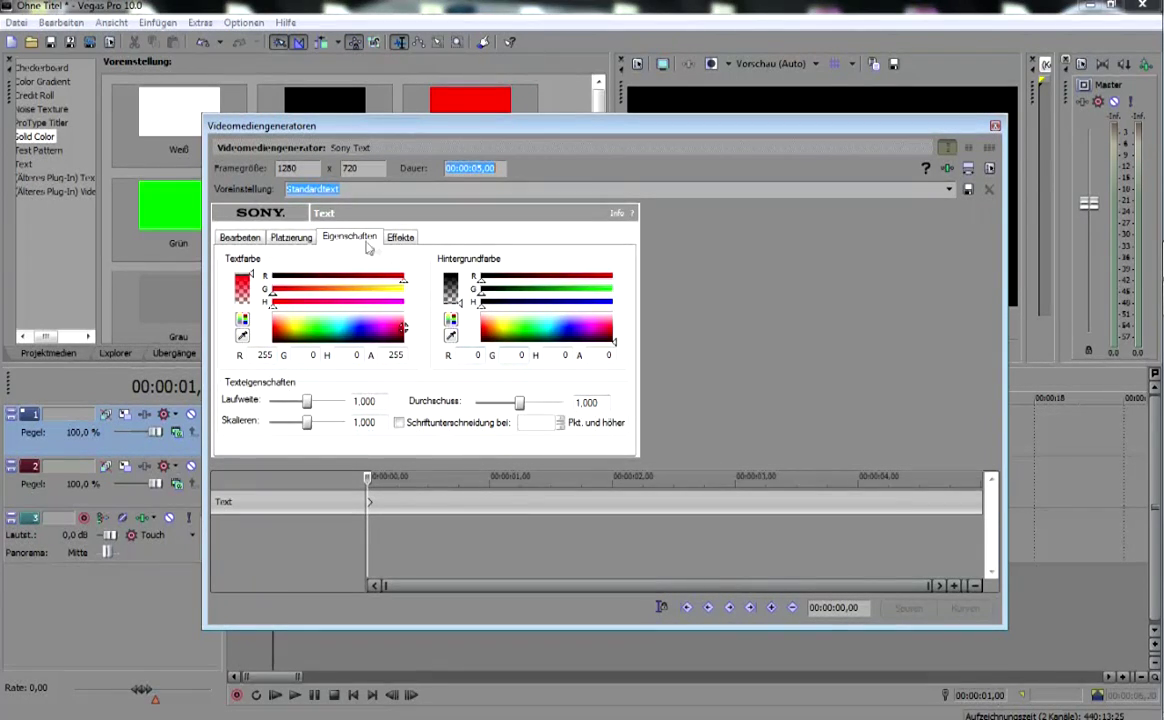
{"action": "left_click", "coordinate": [291, 238]}
{"action": "left_click", "coordinate": [343, 238]}
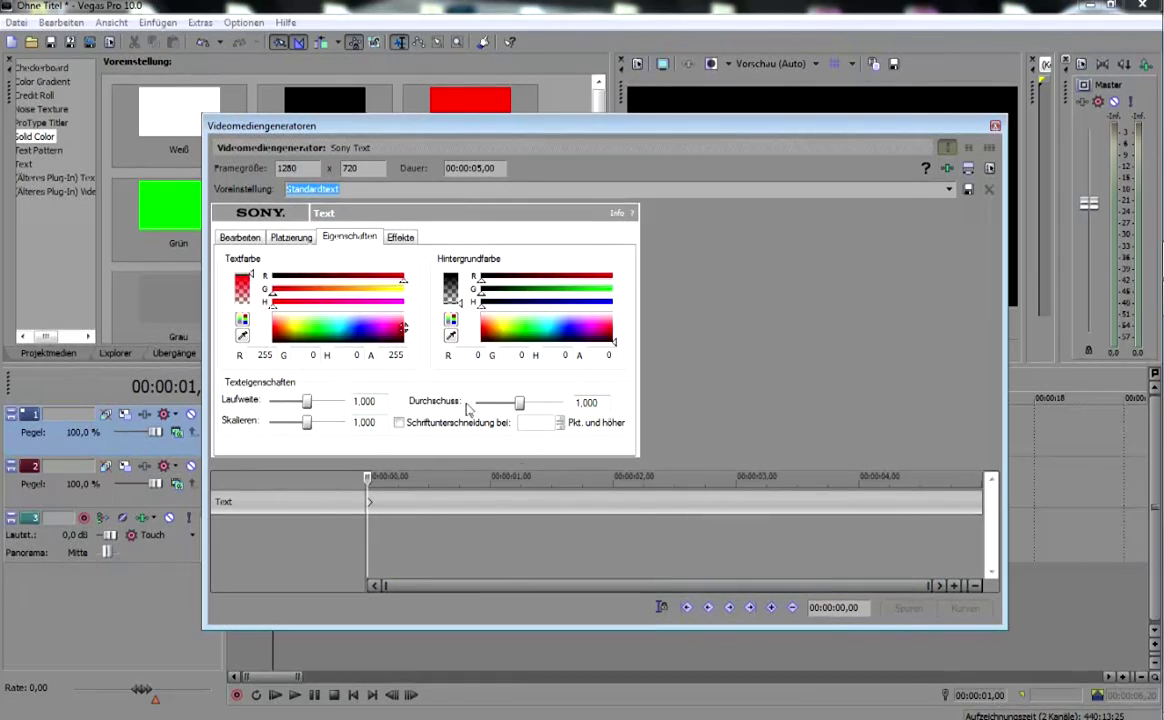
{"action": "left_click", "coordinate": [400, 238]}
{"action": "left_click", "coordinate": [262, 273]}
{"action": "left_click_drag", "start_coordinate": [284, 294], "coordinate": [397, 332]}
{"action": "left_click_drag", "start_coordinate": [503, 118], "coordinate": [646, 376]}
{"action": "left_click_drag", "start_coordinate": [505, 575], "coordinate": [449, 573]}
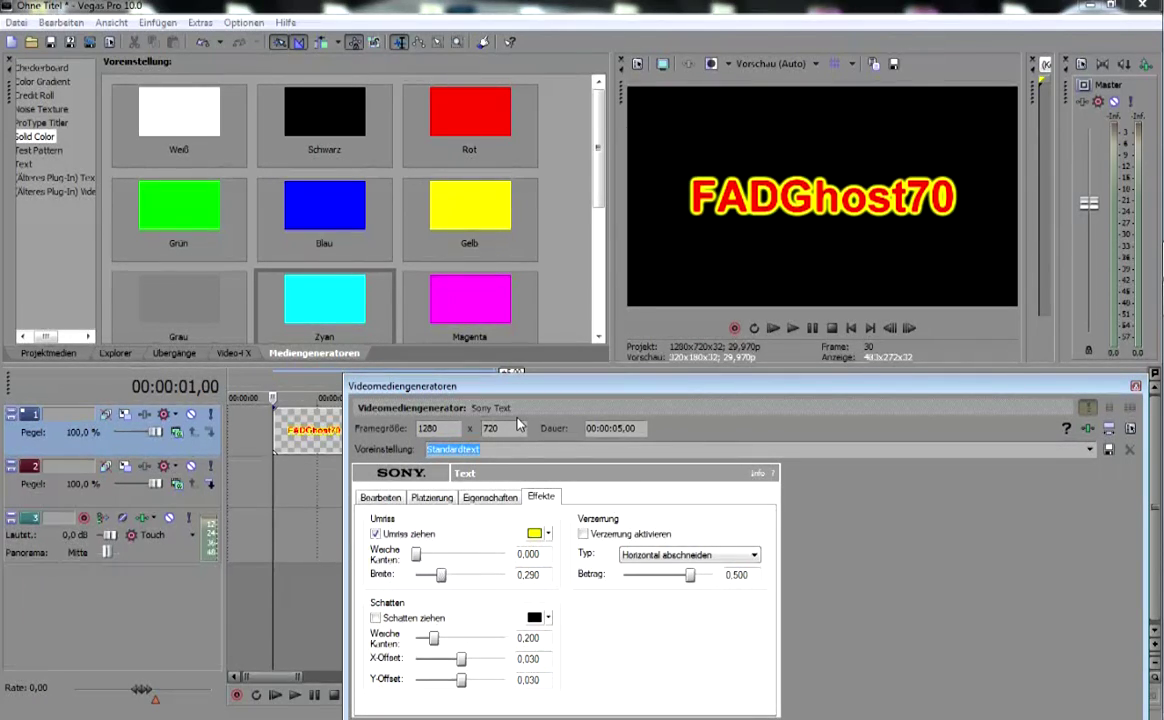
Try naming the text preset "TITELTEXT EXAMPLe" and dismiss the performance notification
{"action": "type", "text": "TITEL"}
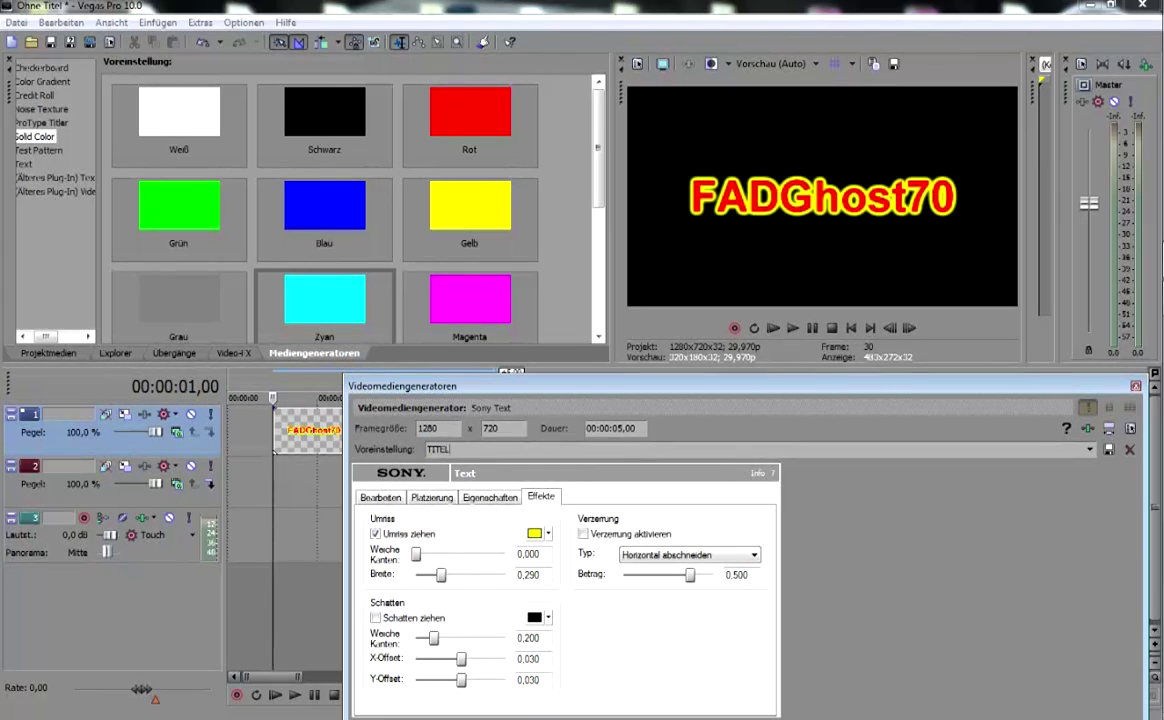
{"action": "type", "text": "TEXT EXAMPLe"}
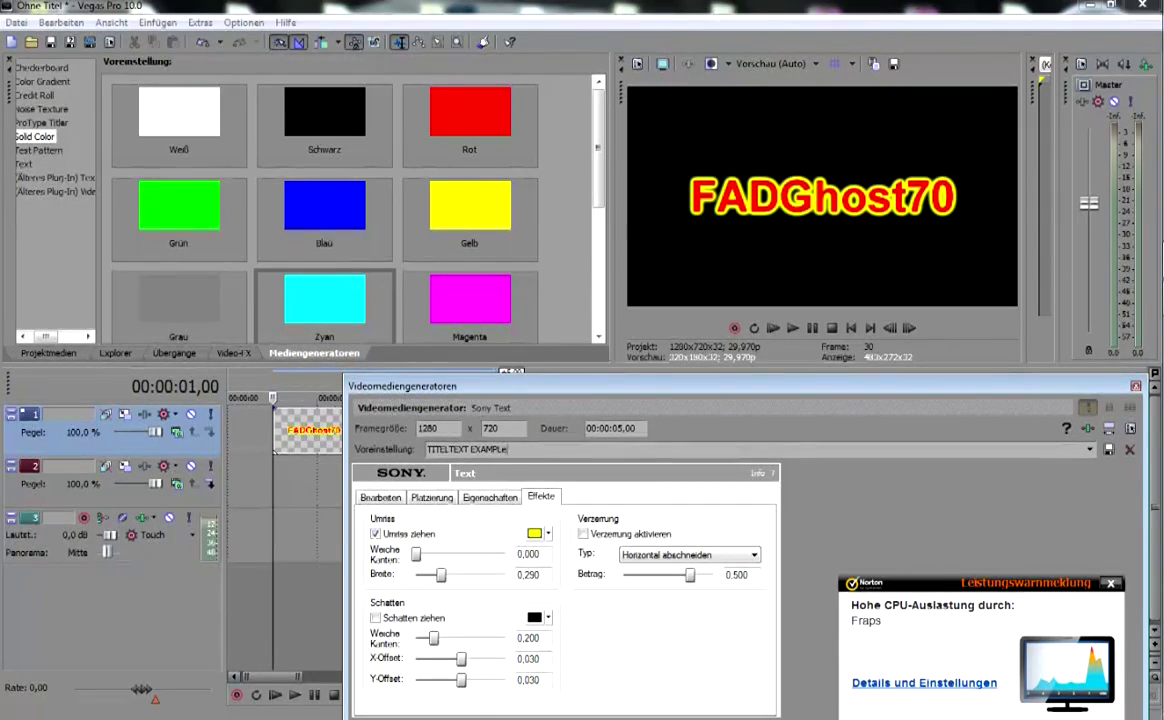
{"action": "left_click", "coordinate": [1109, 583]}
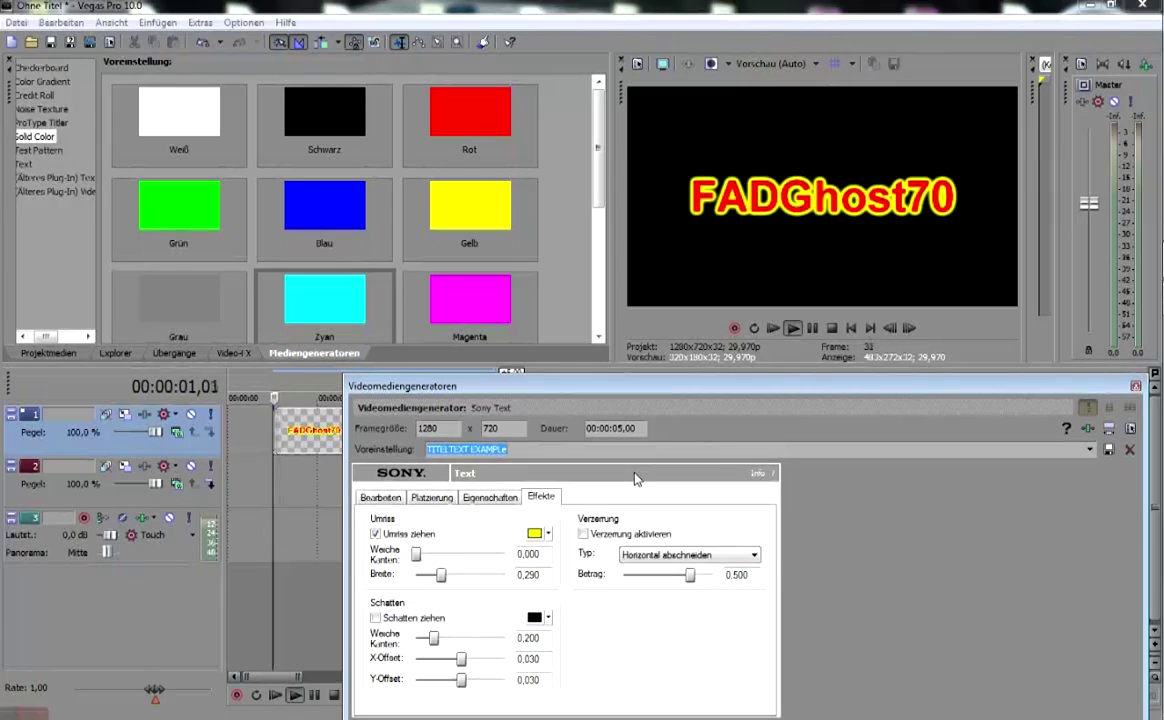
{"action": "key", "text": "space"}
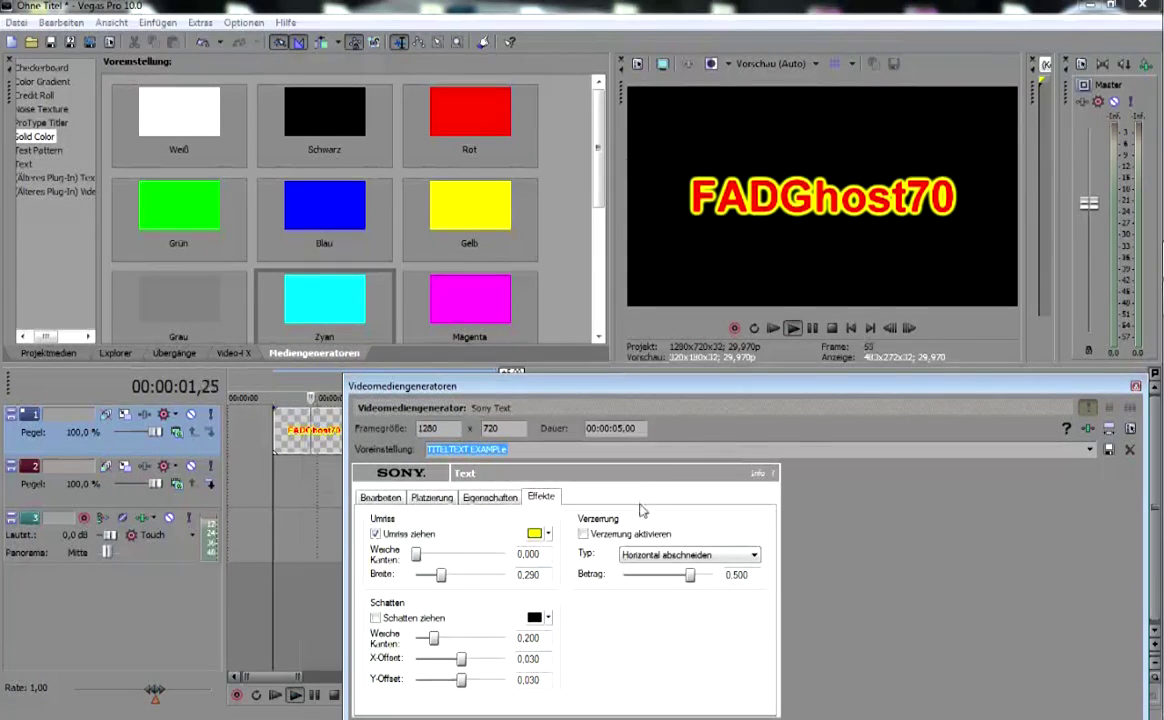
Enter "titel1" as the text preset name and close the media generator window
{"action": "key", "text": "BackSpace"}
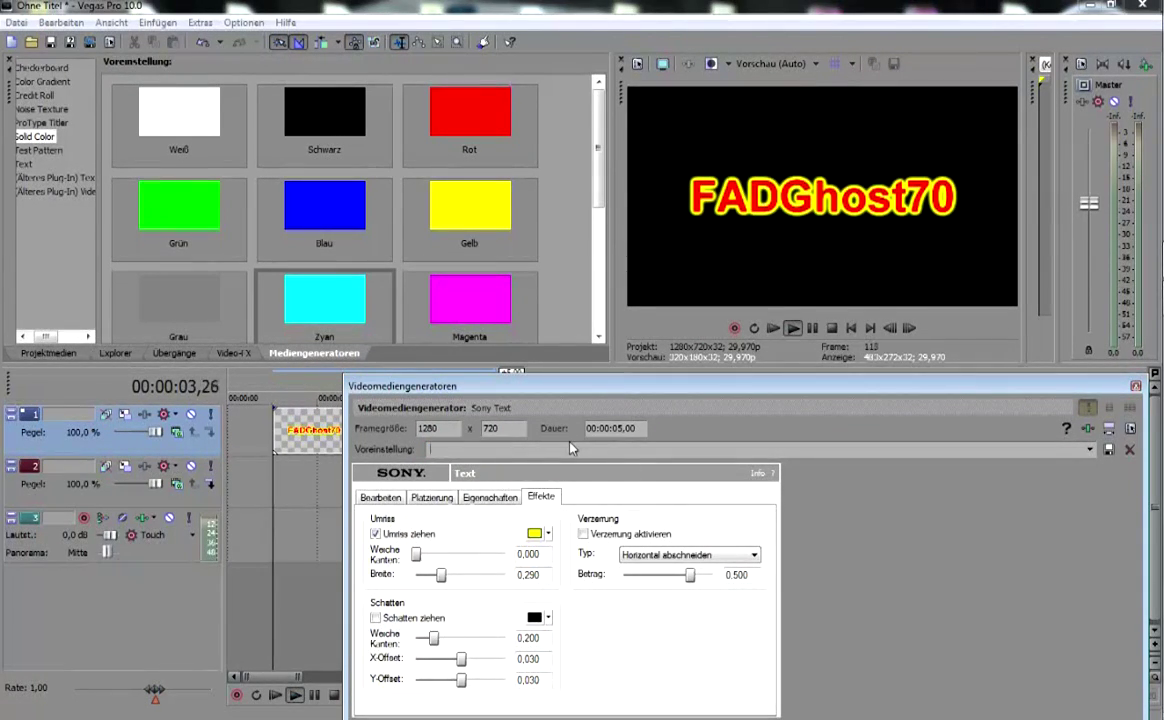
{"action": "type", "text": "titel1"}
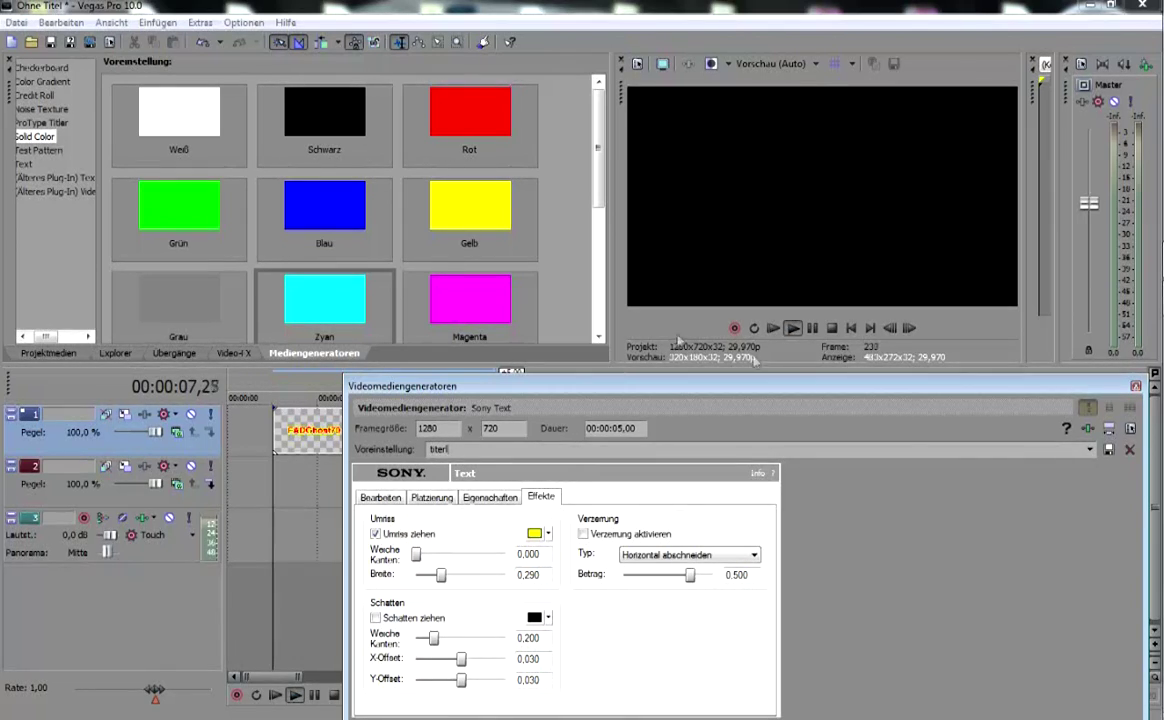
{"action": "left_click", "coordinate": [1135, 387]}
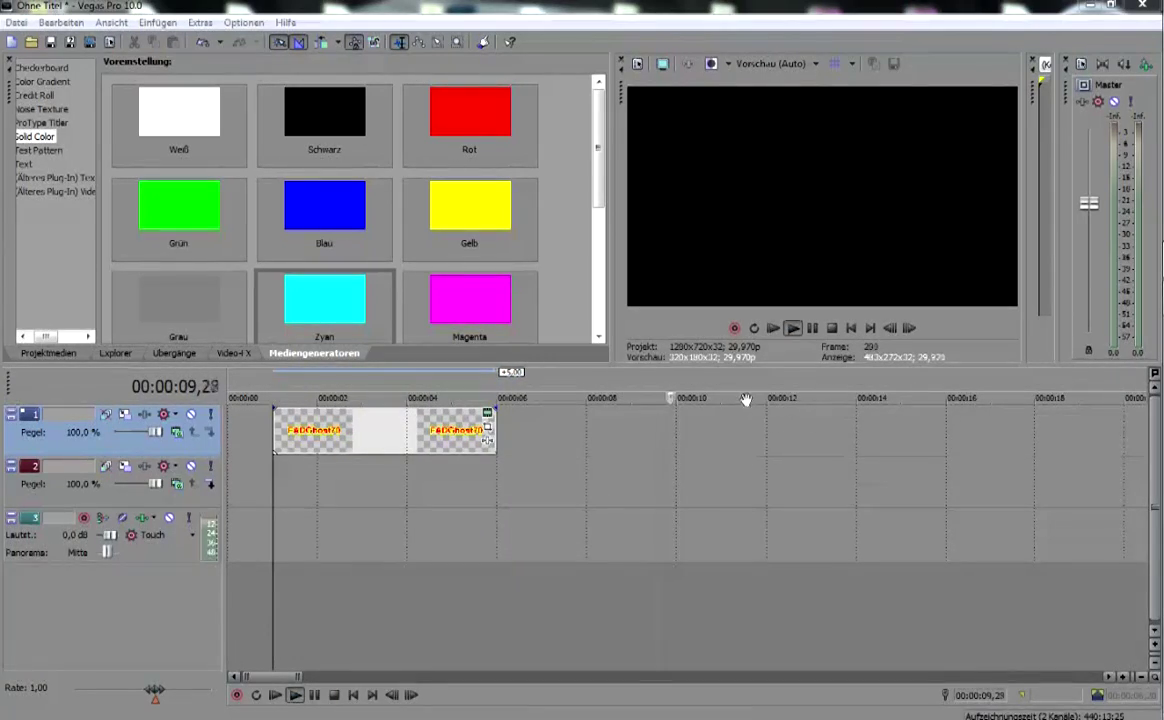
Stop playback and move the text event to the very start of video track 1
{"action": "left_click_drag", "start_coordinate": [752, 397], "coordinate": [652, 397]}
{"action": "key", "text": "space"}
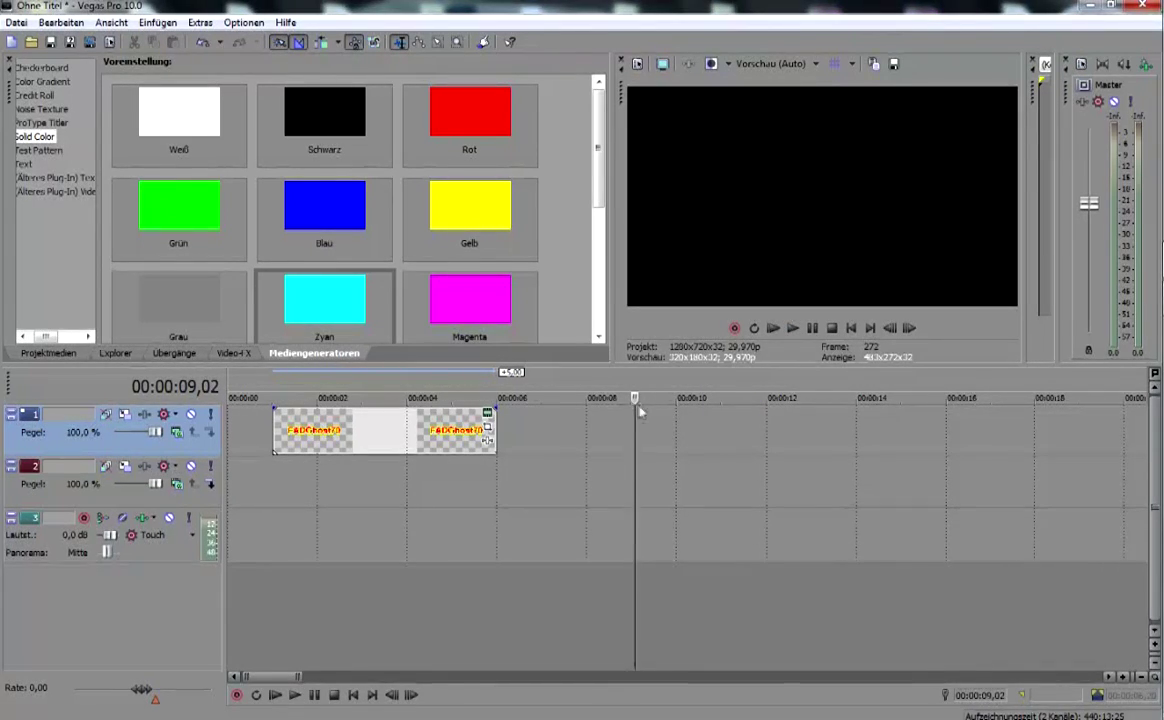
{"action": "left_click_drag", "start_coordinate": [369, 436], "coordinate": [321, 438]}
Add the cyan (Zyan) solid colour at the start of video track 2 and trim it to the text event's end
{"action": "left_click_drag", "start_coordinate": [296, 316], "coordinate": [243, 494]}
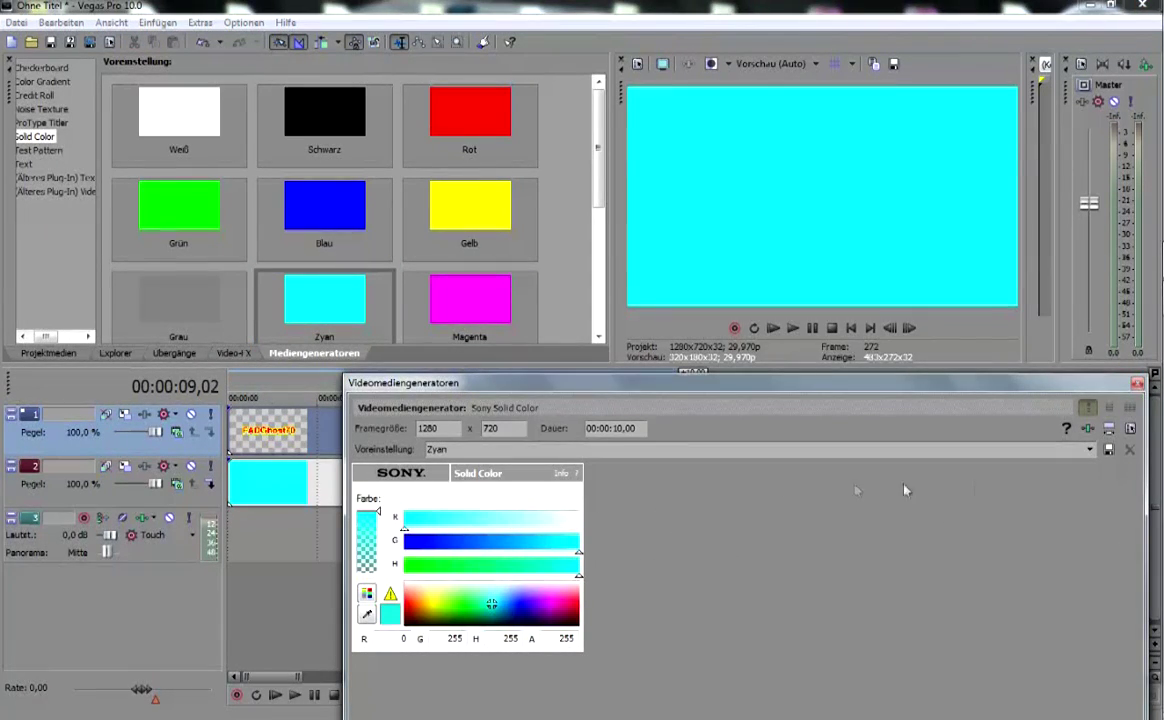
{"action": "left_click", "coordinate": [1136, 383]}
{"action": "left_click_drag", "start_coordinate": [673, 482], "coordinate": [452, 492]}
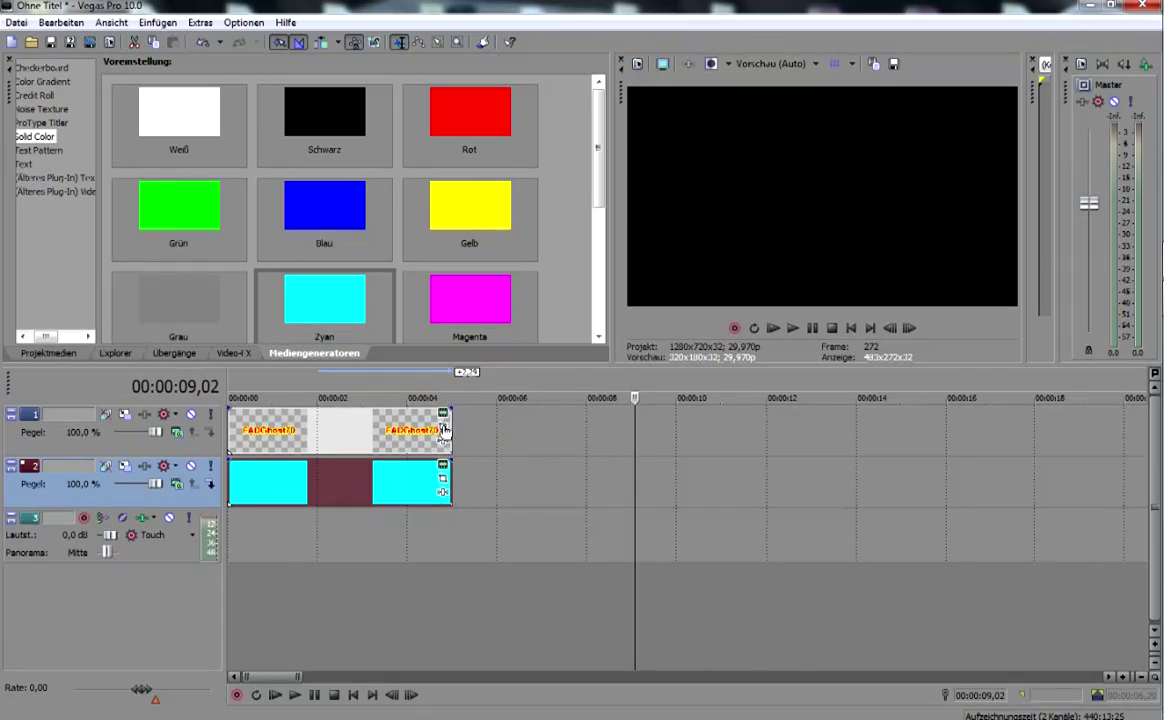
Open Pan/Crop for the text event and enlarge the crop frame far beyond the image so the text starts out small
{"action": "left_click", "coordinate": [443, 416]}
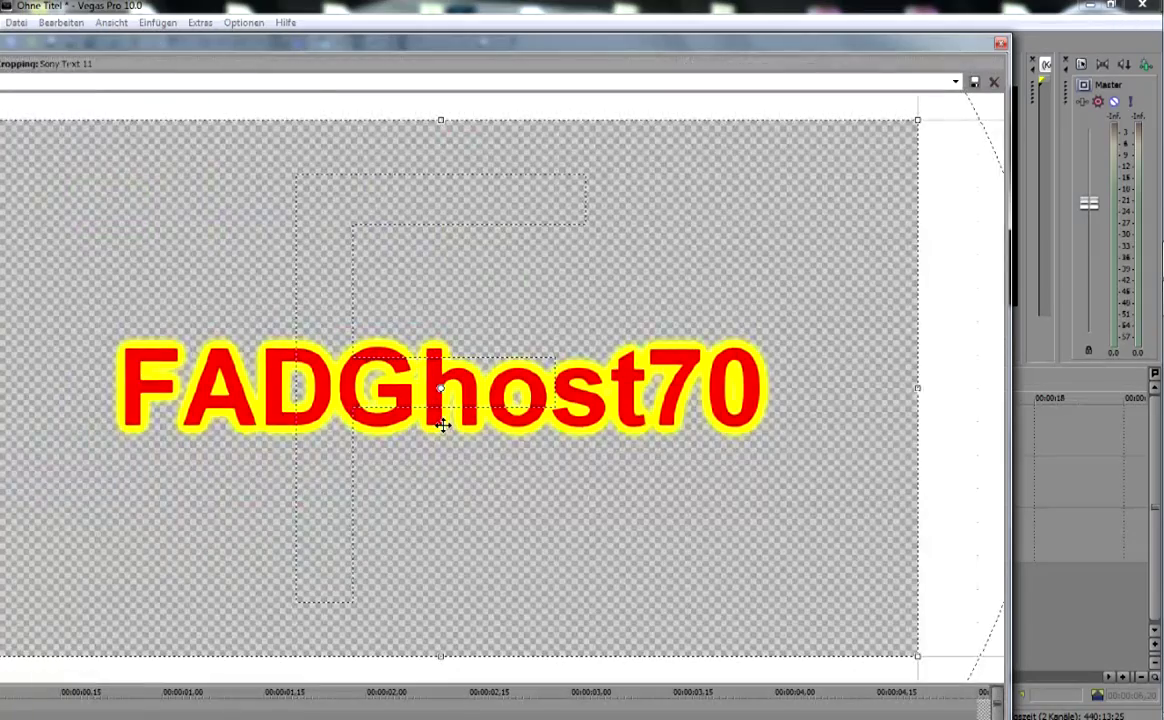
{"action": "scroll", "coordinate": [443, 425], "scroll_direction": "down", "scroll_amount": 10}
{"action": "scroll", "coordinate": [441, 390], "scroll_direction": "down", "scroll_amount": 1}
{"action": "left_click_drag", "start_coordinate": [378, 352], "coordinate": [2, 110]}
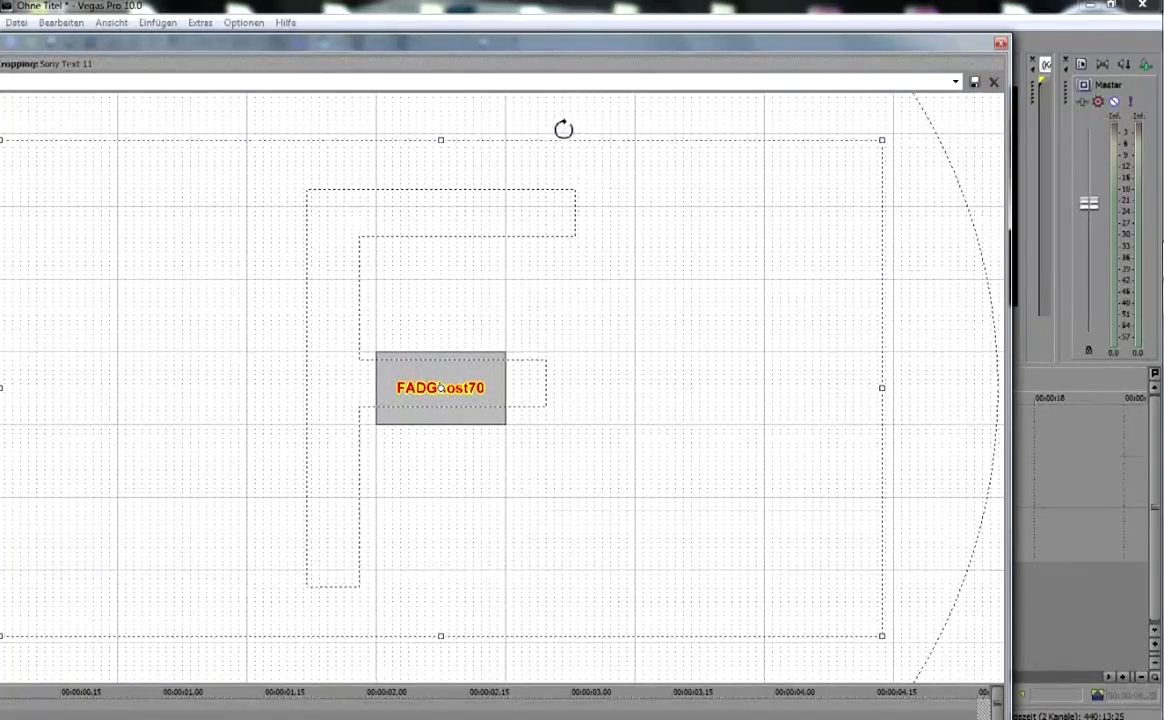
{"action": "left_click_drag", "start_coordinate": [556, 62], "coordinate": [697, 17]}
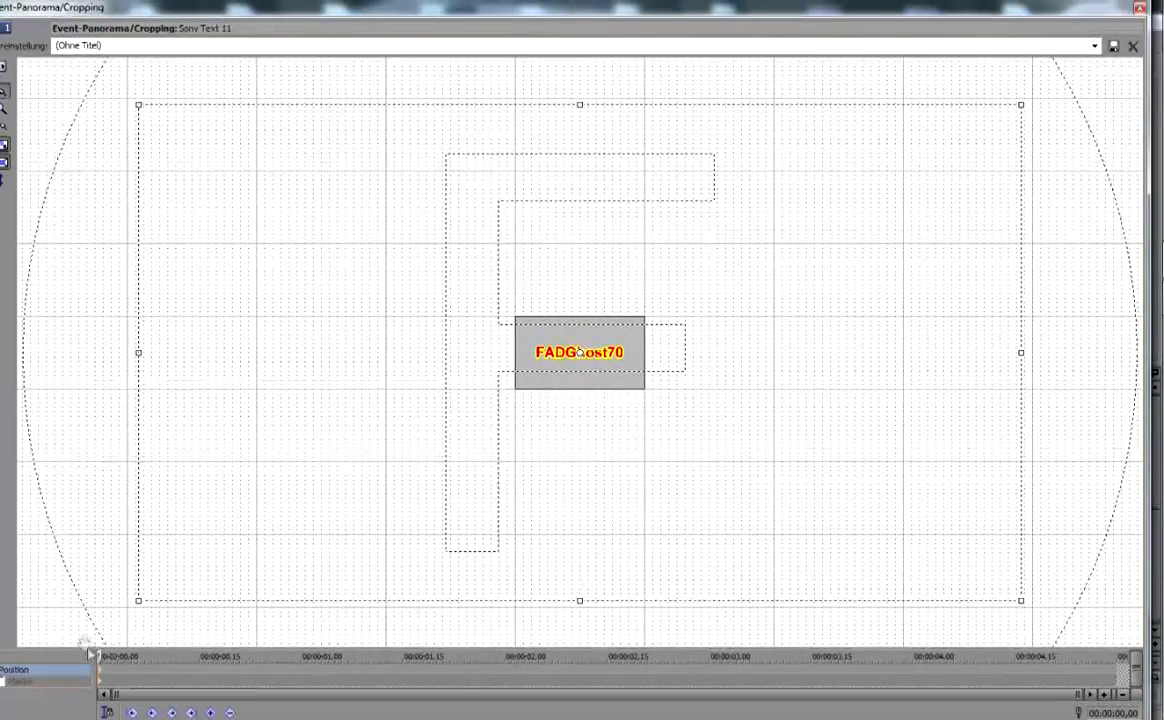
Keyframe a slightly smaller crop frame, rotated slightly counterclockwise, at 00:00:00,21
{"action": "left_click_drag", "start_coordinate": [101, 653], "coordinate": [198, 656]}
{"action": "mouse_move", "coordinate": [287, 656]}
{"action": "left_mouse_down"}
{"action": "mouse_move", "coordinate": [310, 656]}
{"action": "mouse_move", "coordinate": [300, 656]}
{"action": "left_mouse_up"}
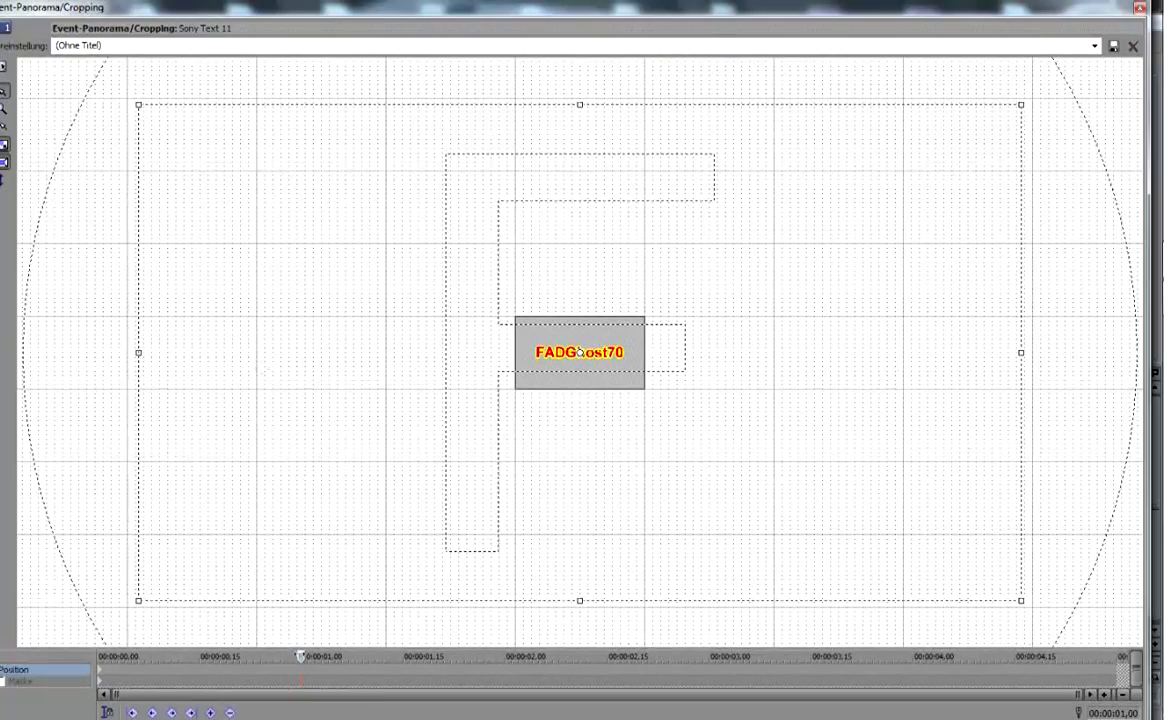
{"action": "left_click_drag", "start_coordinate": [213, 655], "coordinate": [240, 656]}
{"action": "left_click_drag", "start_coordinate": [138, 104], "coordinate": [145, 108]}
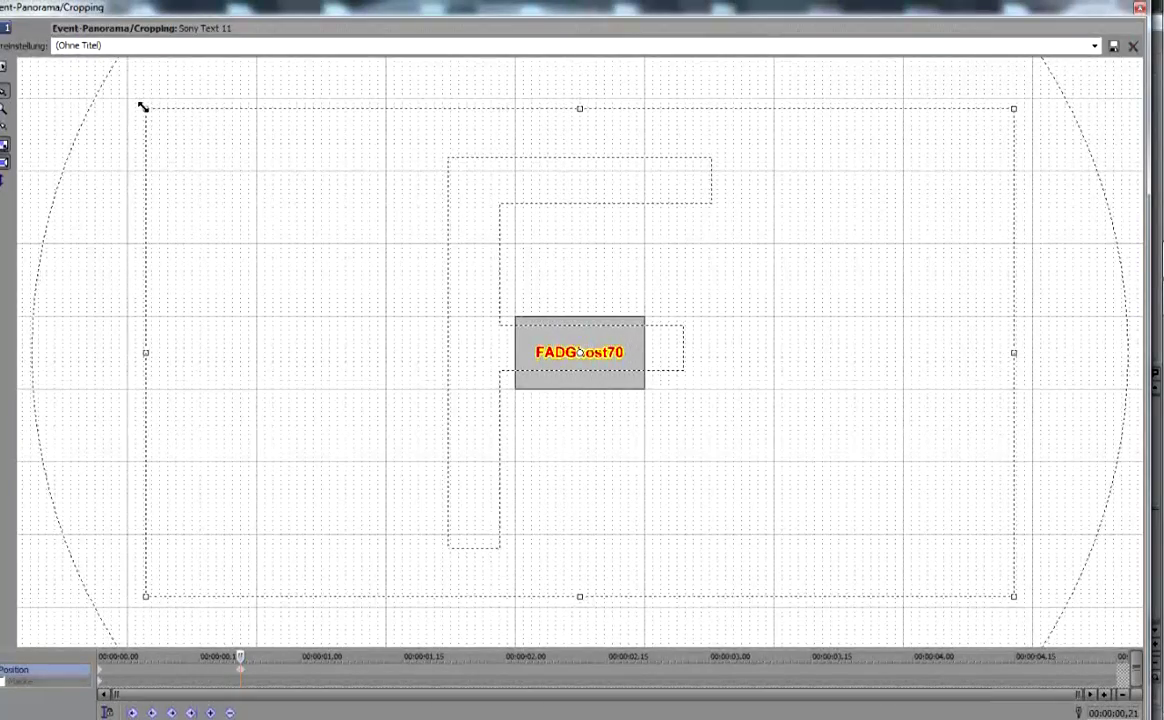
{"action": "mouse_move", "coordinate": [112, 148]}
{"action": "left_mouse_down"}
{"action": "mouse_move", "coordinate": [99, 169]}
{"action": "mouse_move", "coordinate": [101, 158]}
{"action": "left_mouse_up"}
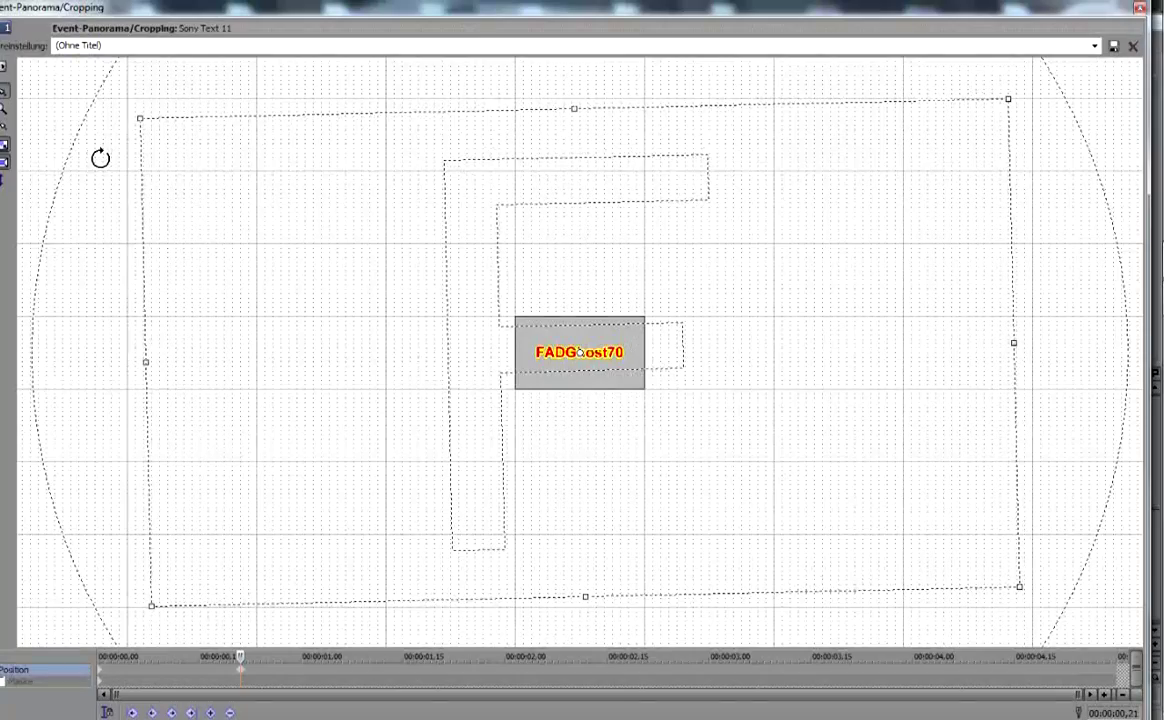
Keyframe a clockwise tilt of the crop frame at 00:00:00,26 and rotate it back to level at 00:00:01,05
{"action": "left_click_drag", "start_coordinate": [241, 657], "coordinate": [274, 657]}
{"action": "mouse_move", "coordinate": [130, 265]}
{"action": "left_mouse_down"}
{"action": "mouse_move", "coordinate": [148, 205]}
{"action": "mouse_move", "coordinate": [139, 275]}
{"action": "left_mouse_up"}
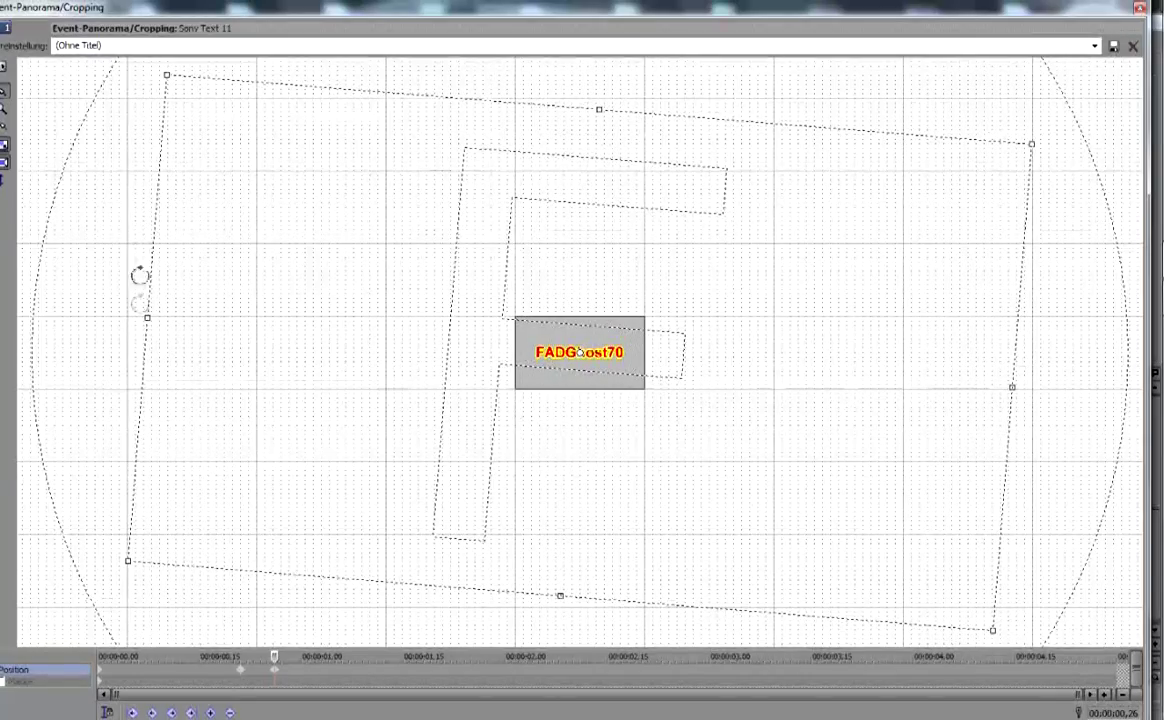
{"action": "left_click_drag", "start_coordinate": [274, 657], "coordinate": [335, 662]}
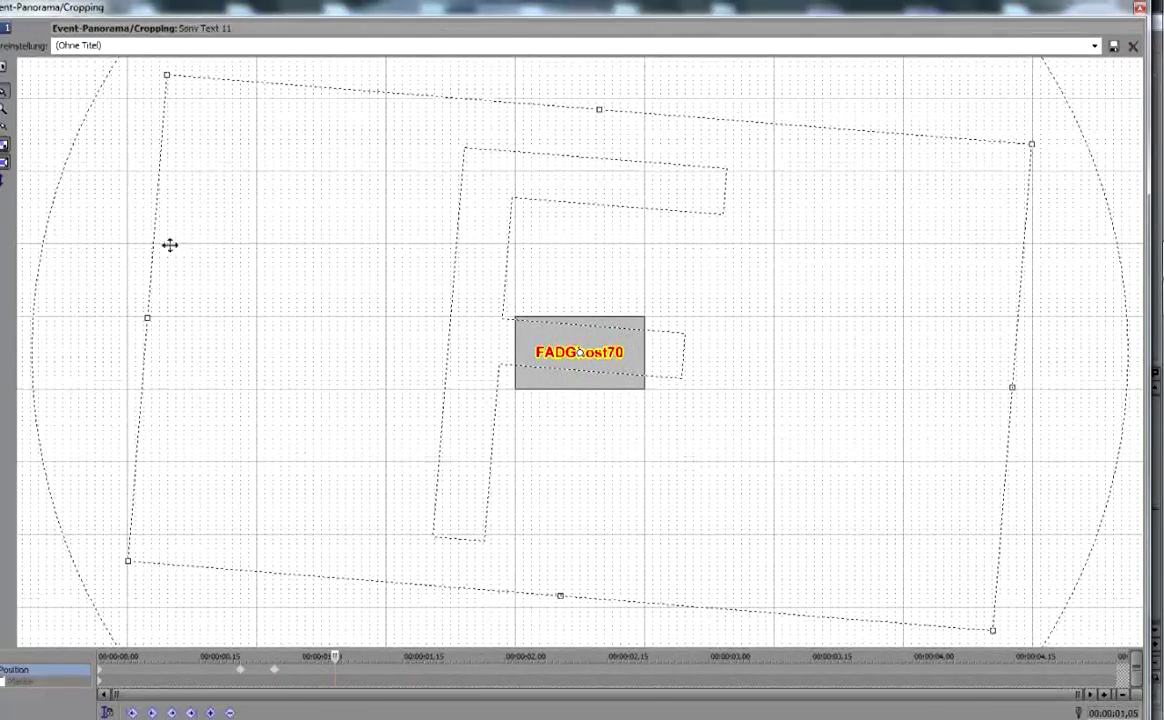
{"action": "left_click_drag", "start_coordinate": [113, 244], "coordinate": [99, 279]}
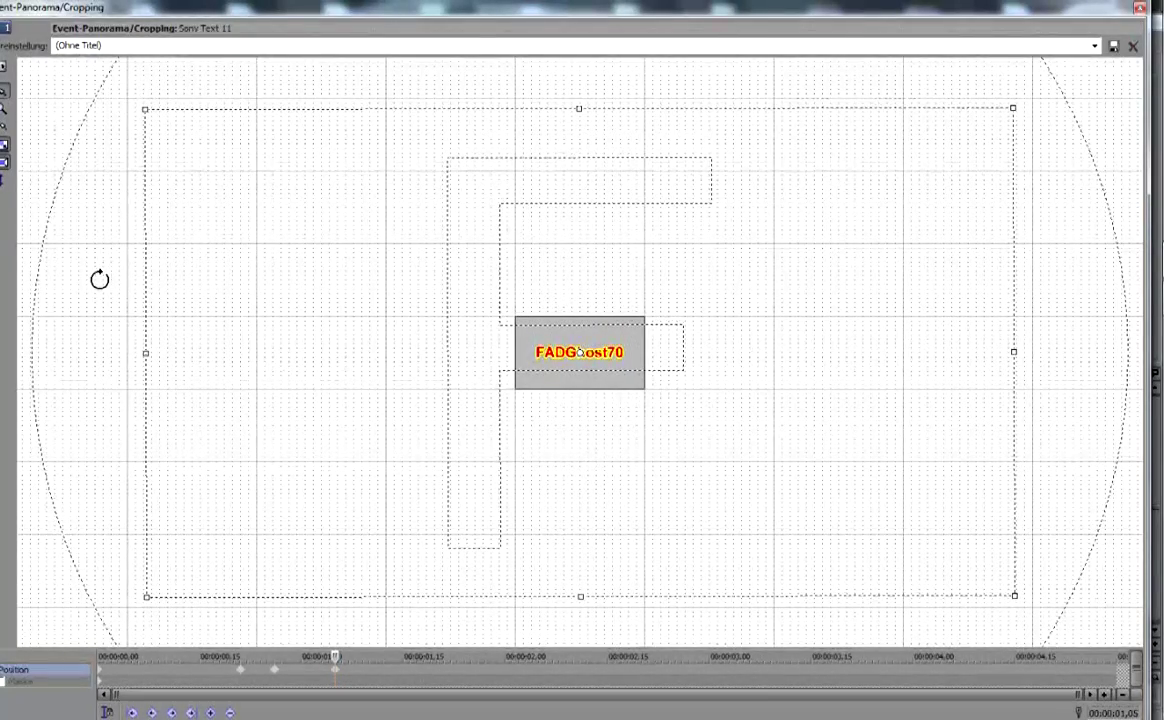
Shrink the crop frame to roughly half its size at 00:00:01,05 and fit it to the image bounds at 00:00:01,19
{"action": "left_click_drag", "start_coordinate": [143, 109], "coordinate": [341, 218]}
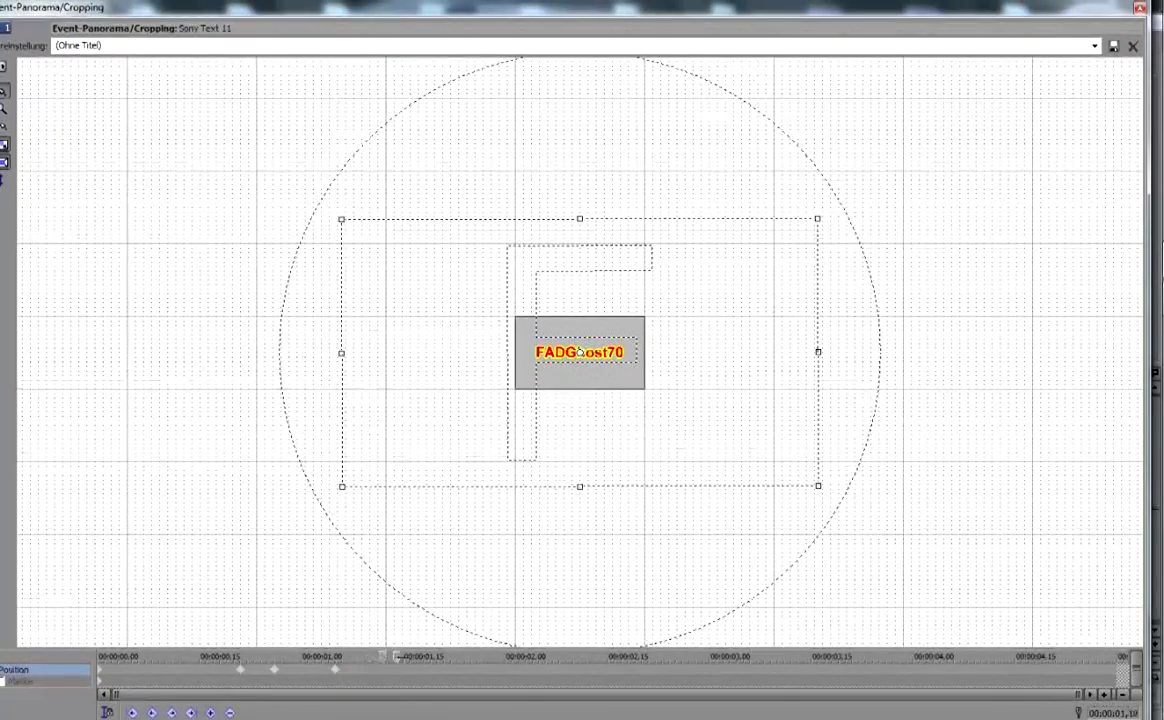
{"action": "left_click_drag", "start_coordinate": [340, 218], "coordinate": [449, 318]}
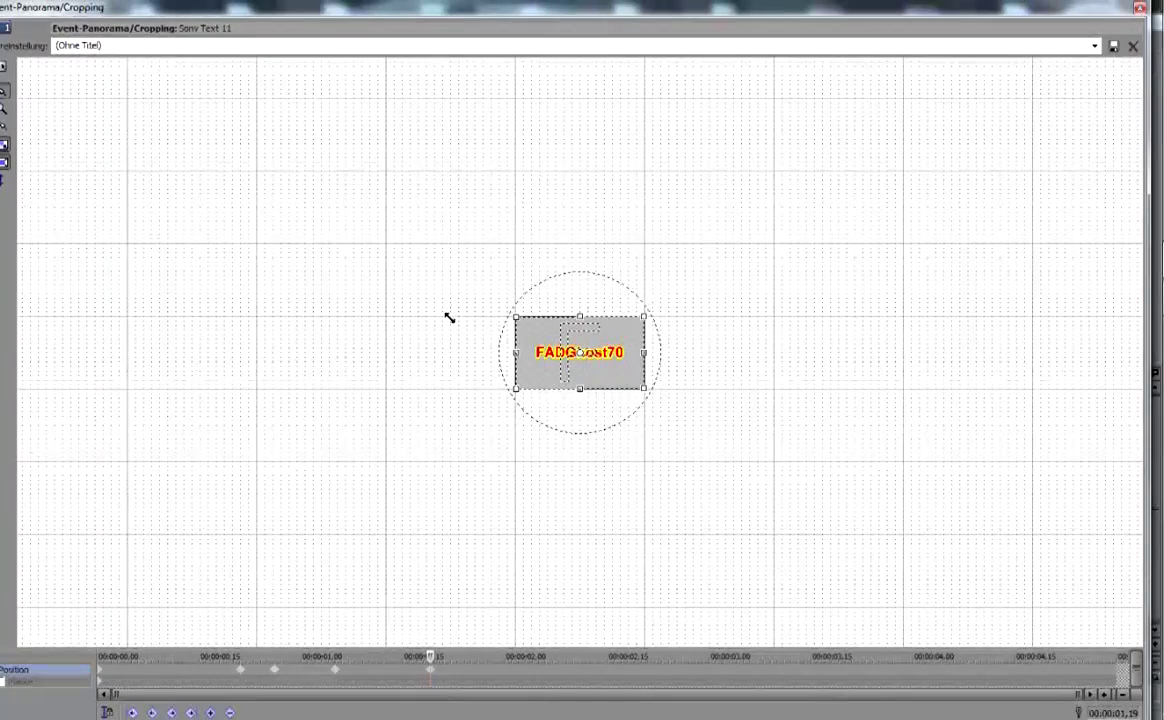
Close Pan/Crop and play the title animation from the beginning, pausing it after viewing
{"action": "scroll", "coordinate": [545, 368], "scroll_direction": "up", "scroll_amount": 5}
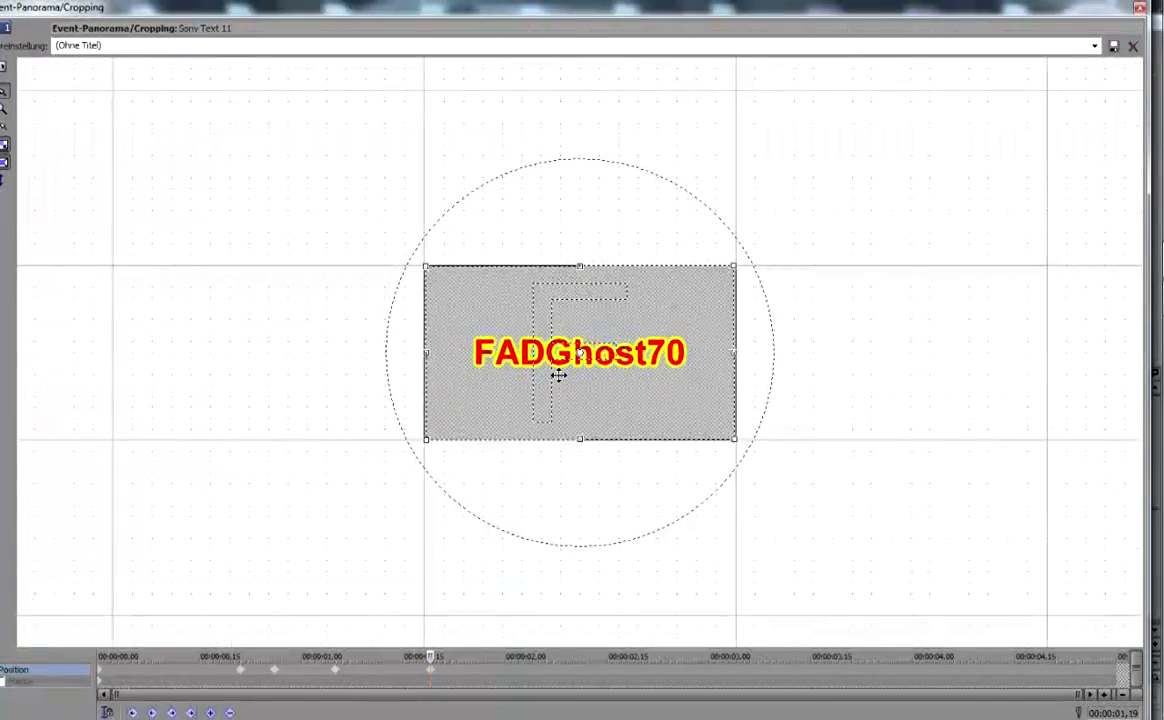
{"action": "scroll", "coordinate": [558, 375], "scroll_direction": "up", "scroll_amount": 1}
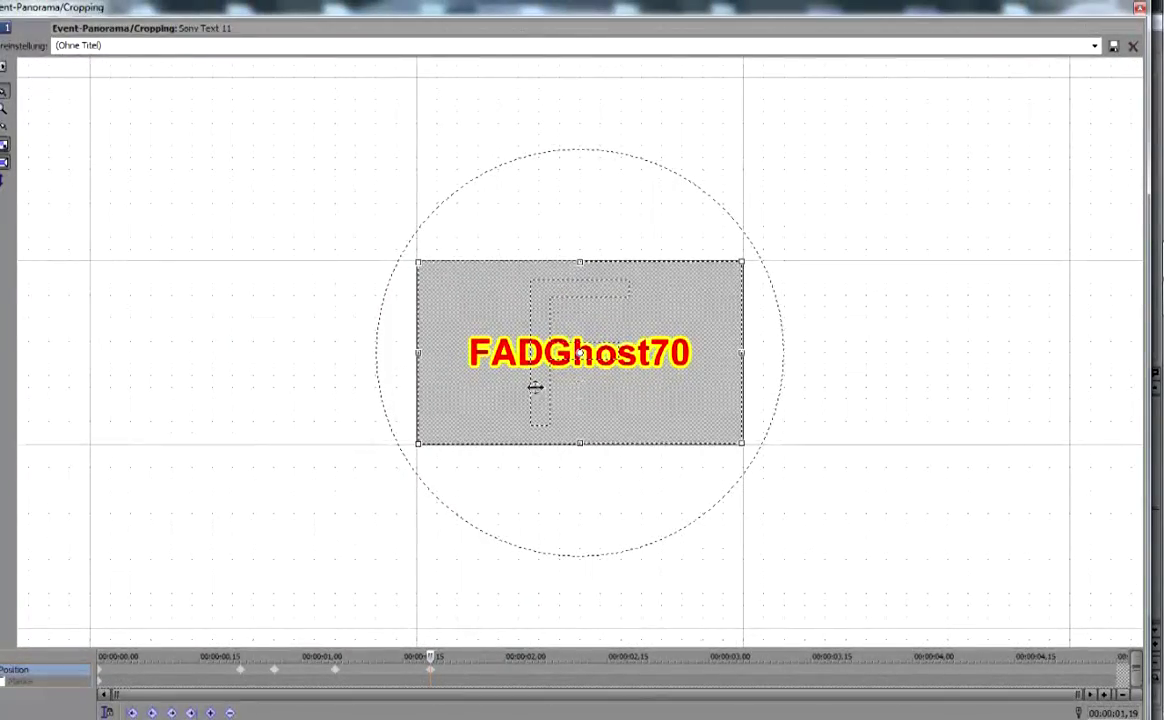
{"action": "left_click", "coordinate": [1140, 9]}
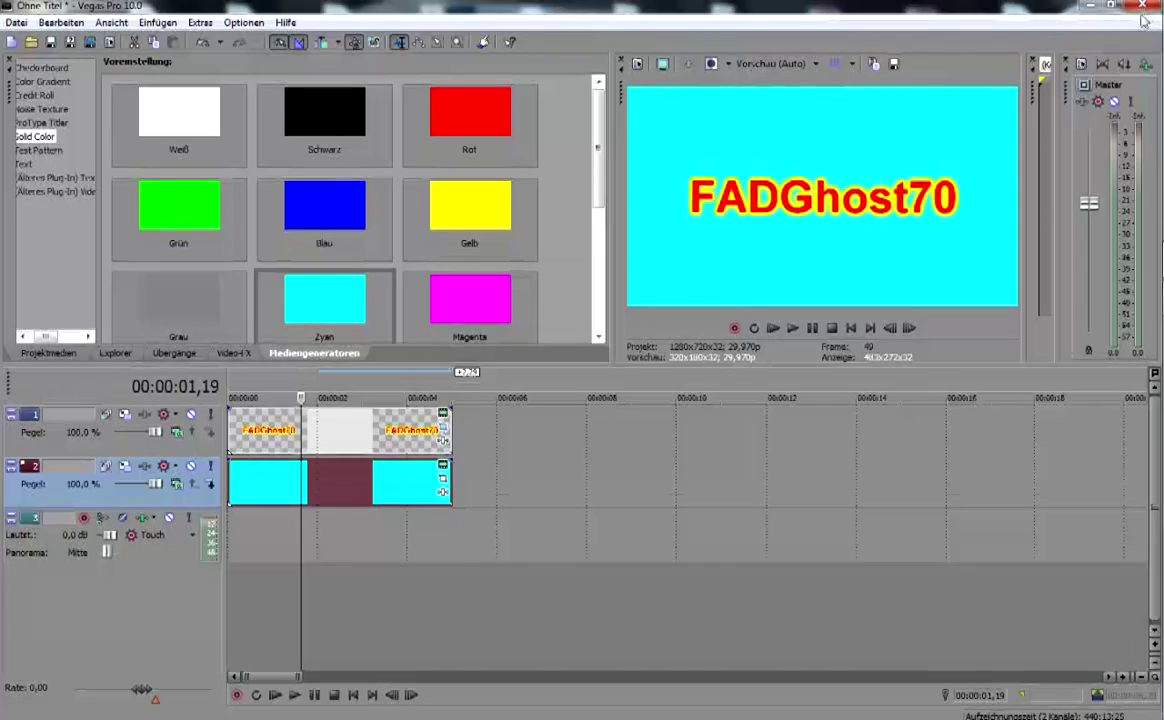
{"action": "left_click", "coordinate": [276, 695]}
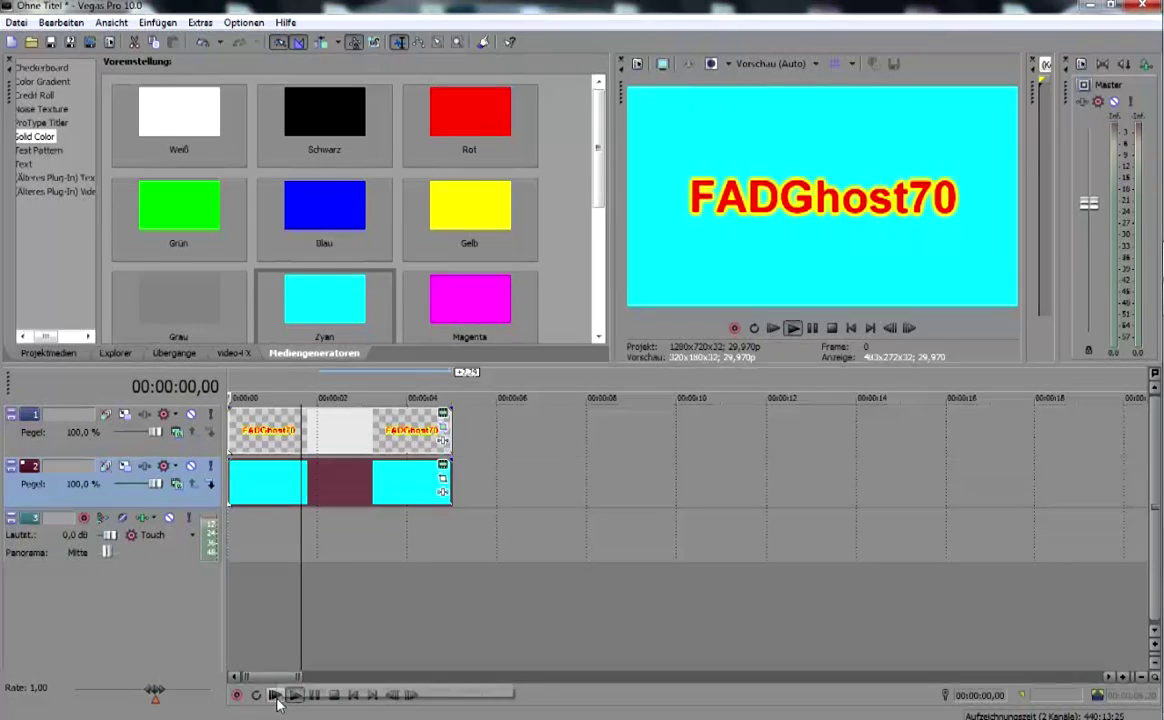
{"action": "left_click", "coordinate": [294, 697]}
{"action": "left_click", "coordinate": [281, 697]}
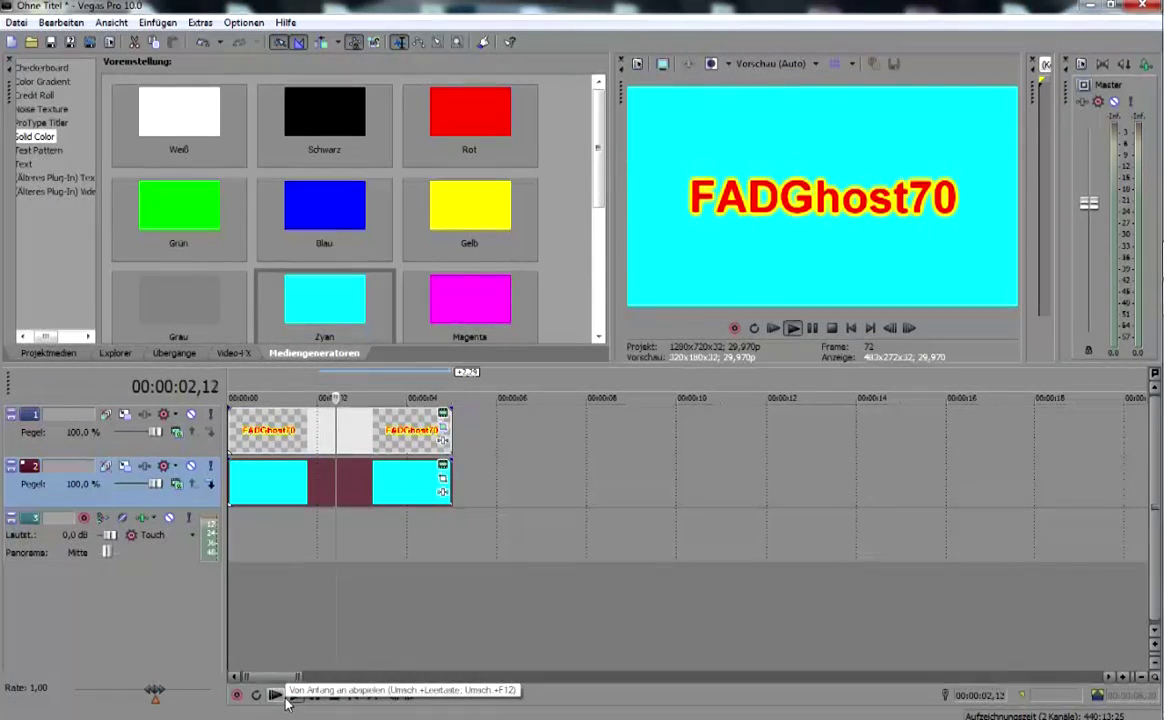
{"action": "left_click", "coordinate": [314, 695]}
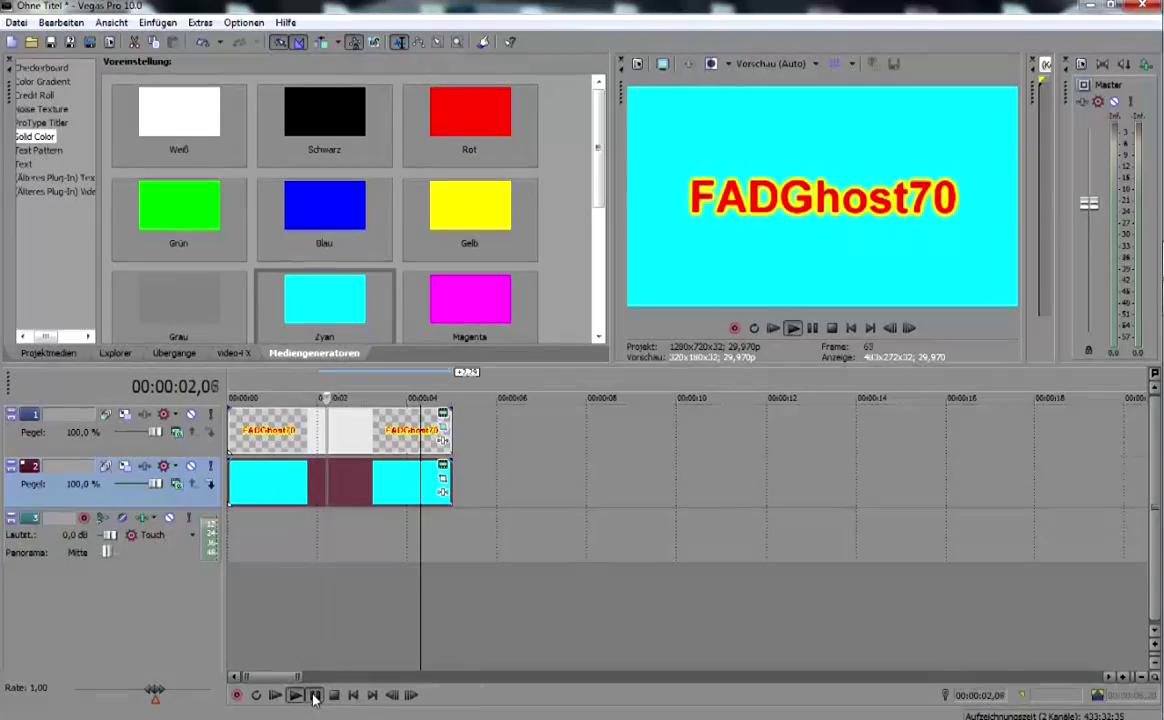
{"action": "left_click", "coordinate": [314, 697]}
Reopen Pan/Crop for the text event and delete the four position keyframes after the starting one
{"action": "left_click", "coordinate": [271, 443]}
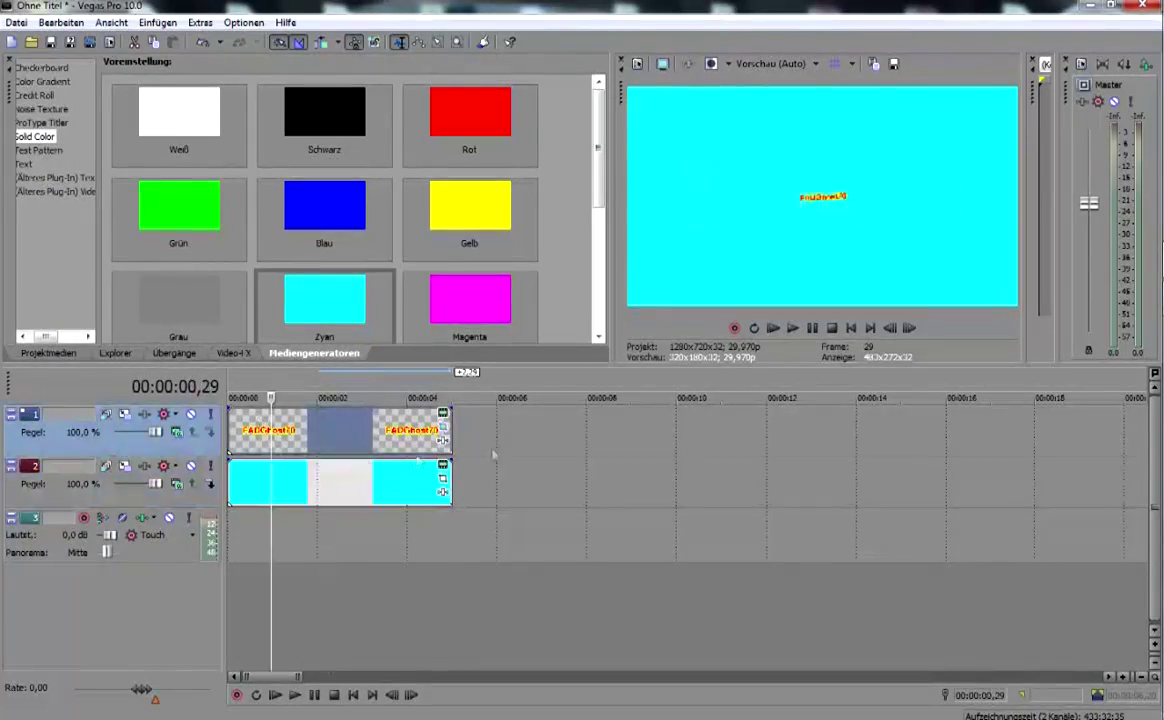
{"action": "left_click", "coordinate": [442, 413]}
{"action": "right_click", "coordinate": [275, 678]}
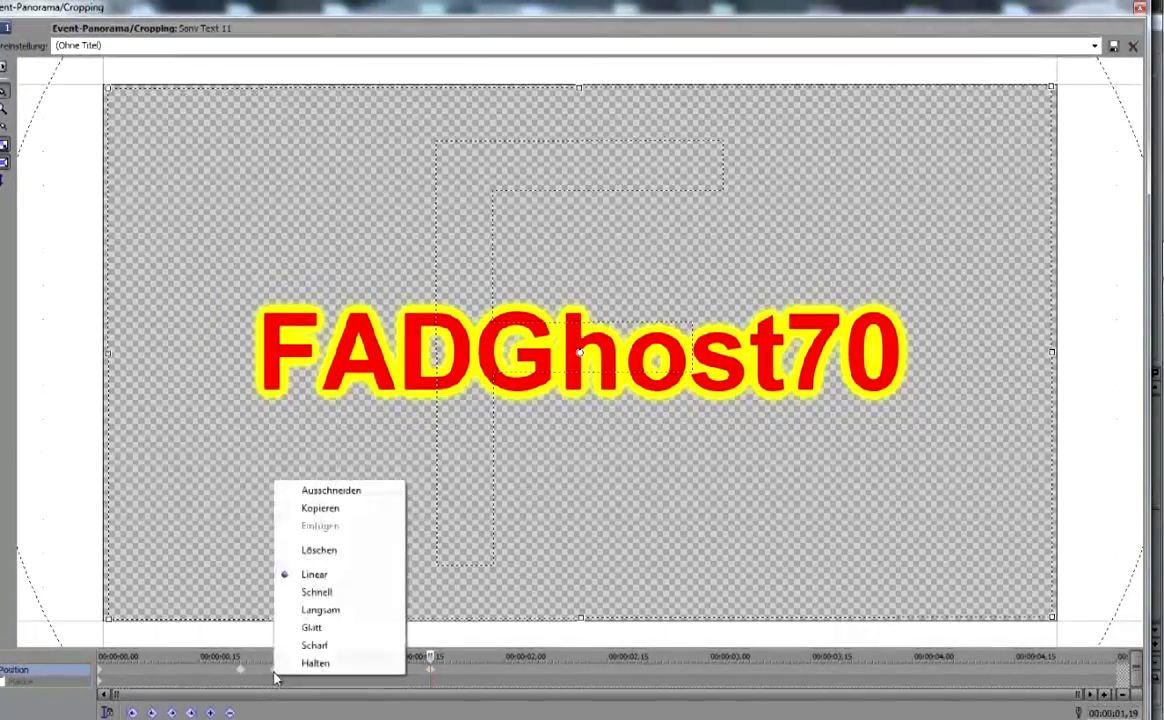
{"action": "left_click", "coordinate": [321, 551]}
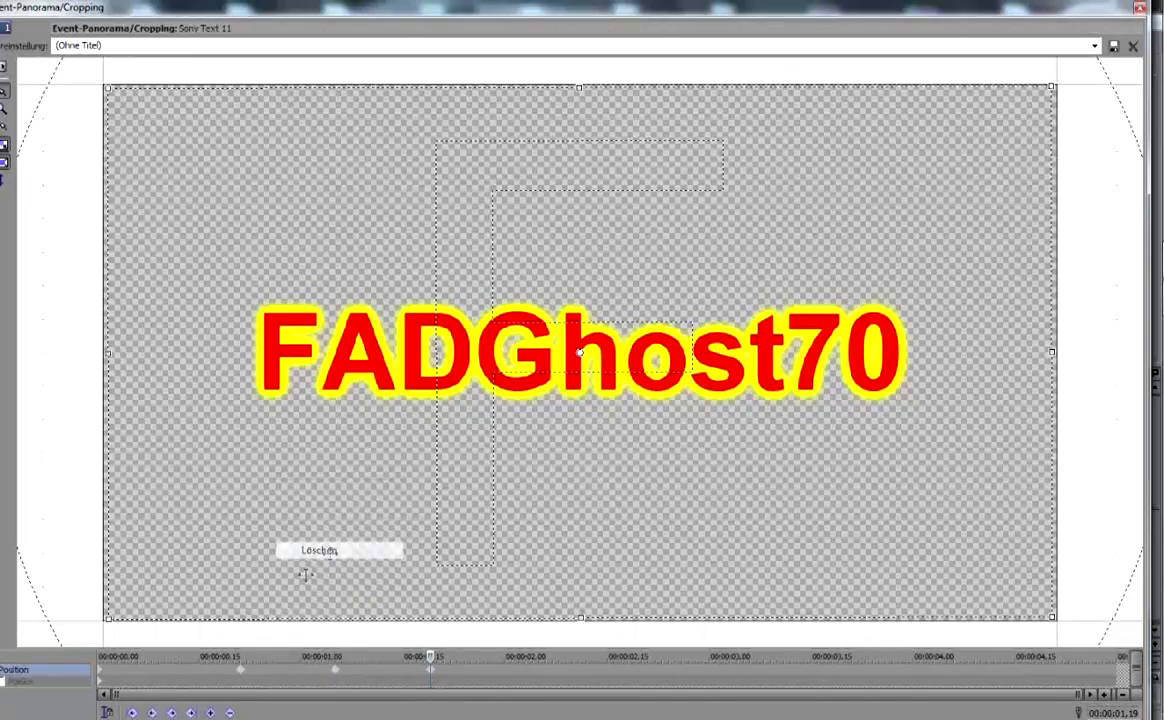
{"action": "right_click", "coordinate": [243, 674]}
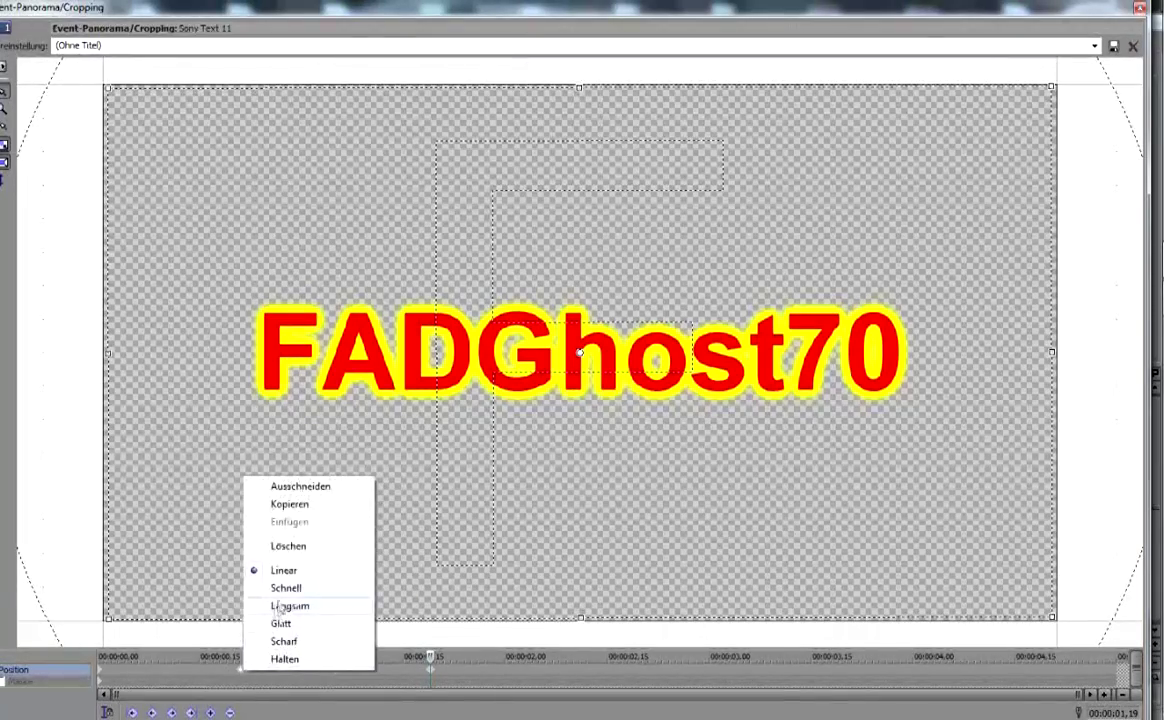
{"action": "left_click", "coordinate": [299, 547]}
{"action": "right_click", "coordinate": [335, 674]}
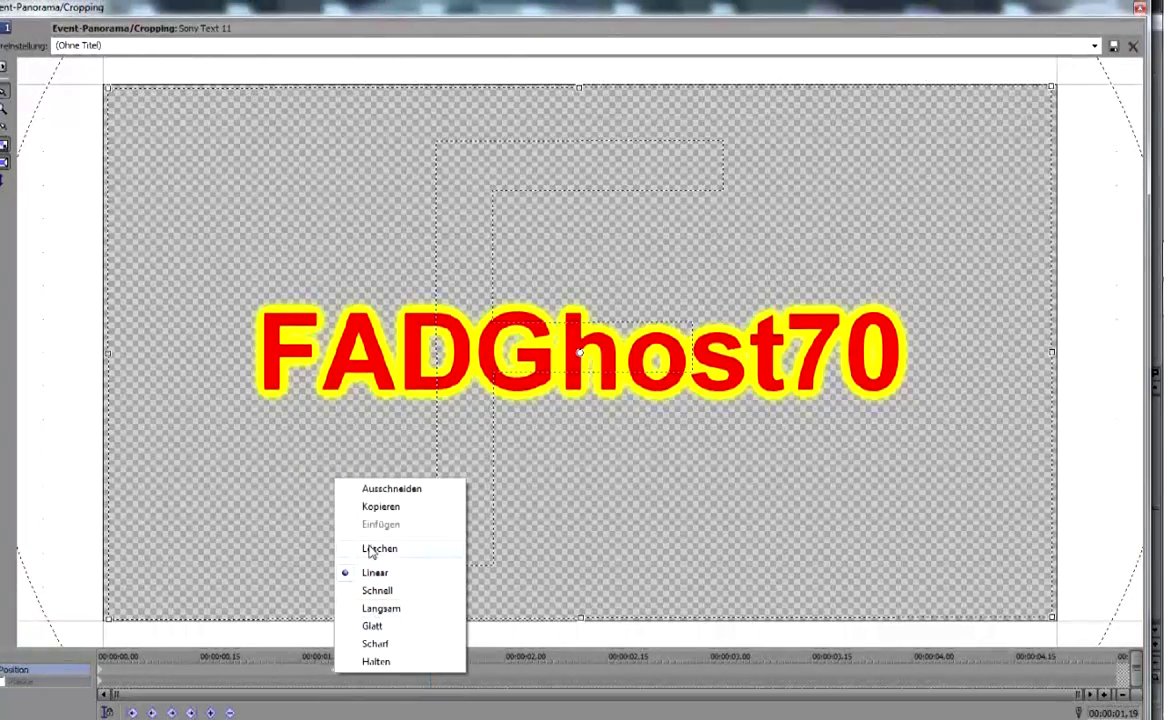
{"action": "left_click", "coordinate": [371, 549]}
{"action": "right_click", "coordinate": [430, 678]}
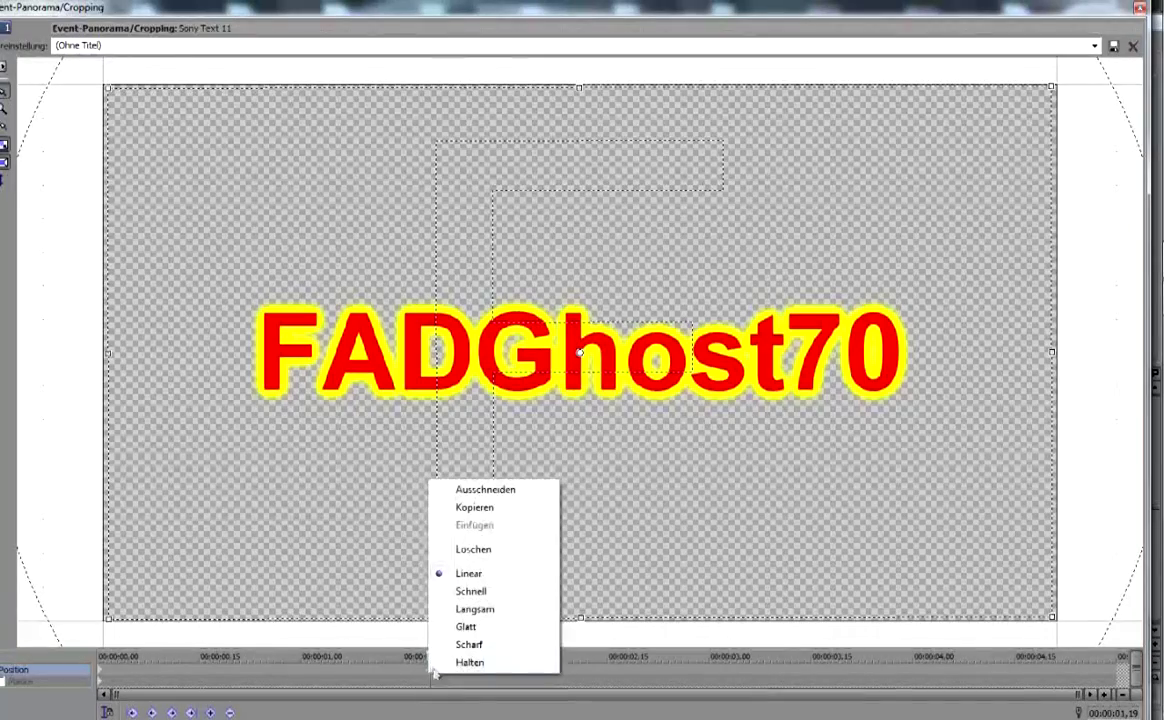
{"action": "left_click", "coordinate": [445, 549]}
{"action": "left_click", "coordinate": [178, 664]}
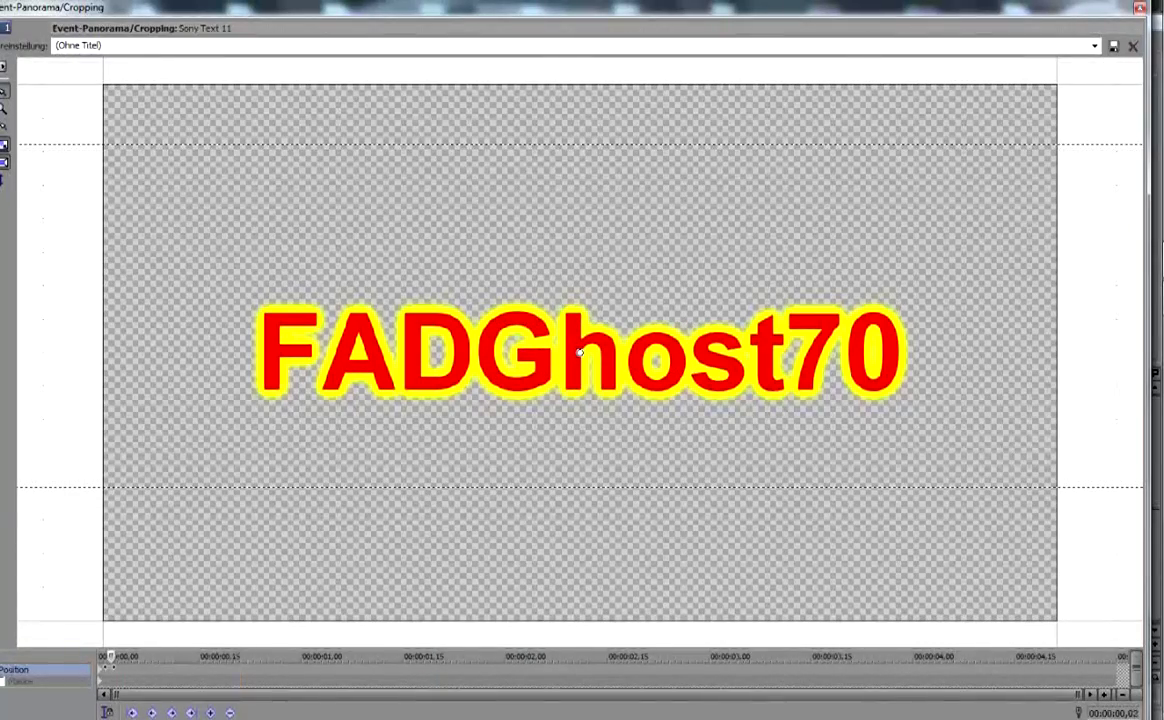
{"action": "scroll", "coordinate": [143, 524], "scroll_direction": "down", "scroll_amount": 8}
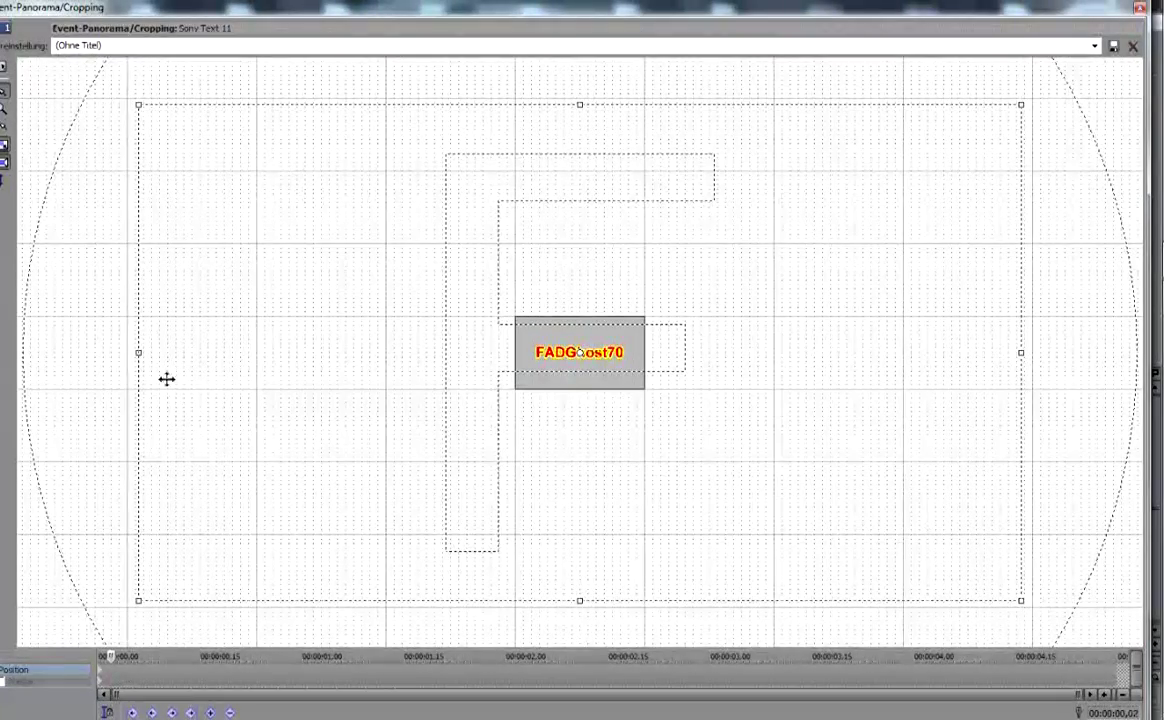
{"action": "left_click_drag", "start_coordinate": [140, 106], "coordinate": [62, 62]}
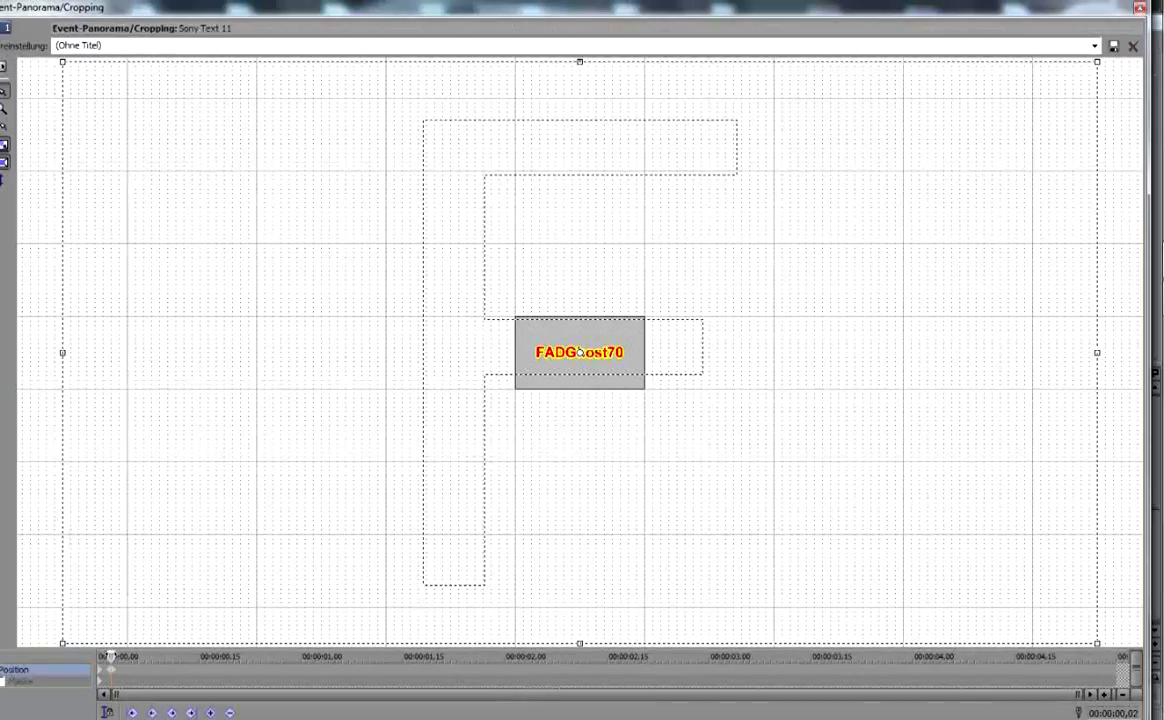
{"action": "right_click", "coordinate": [112, 677]}
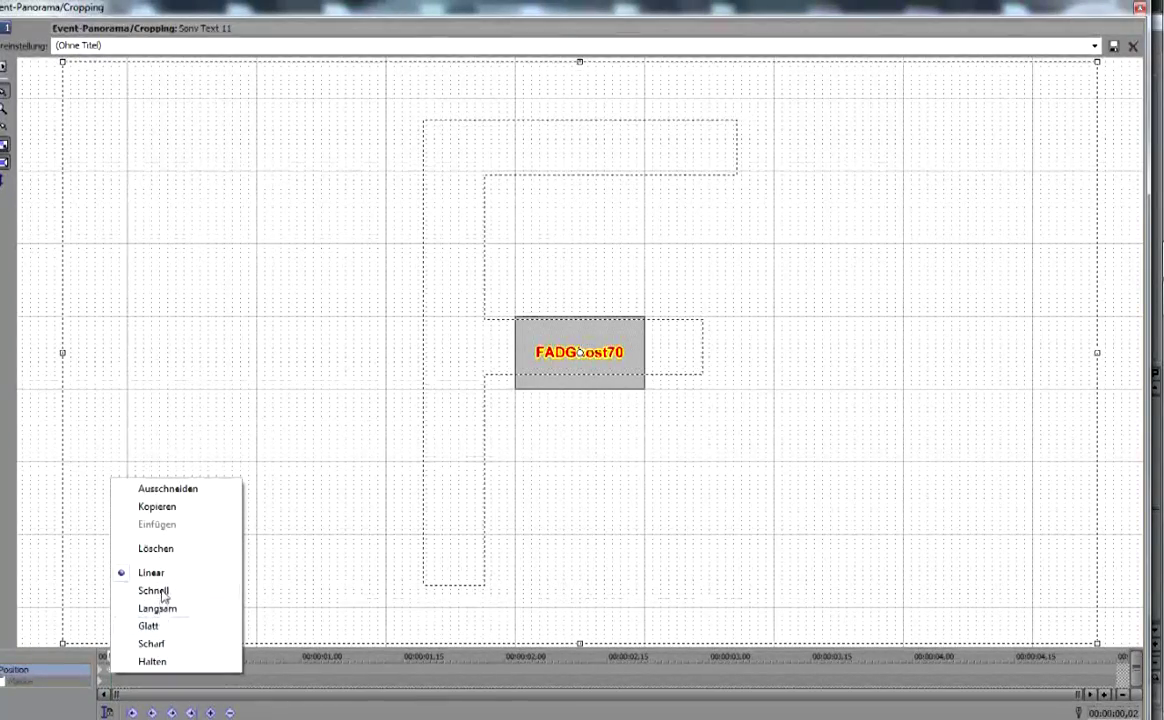
{"action": "left_click", "coordinate": [157, 547]}
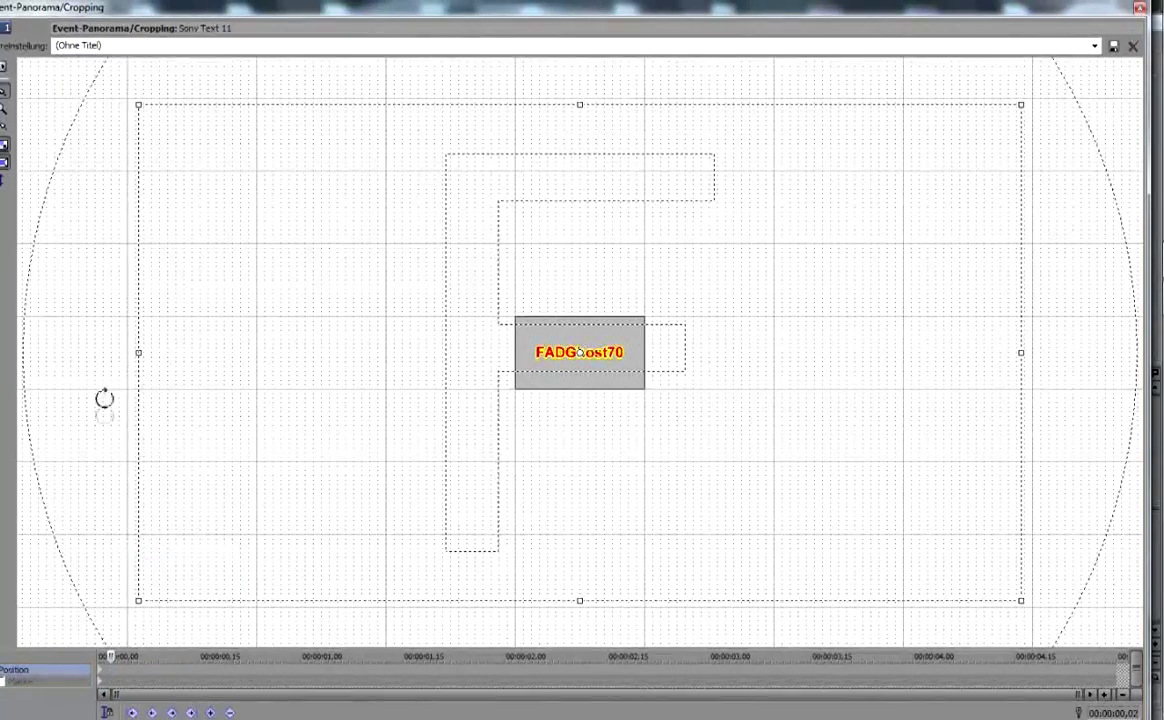
Enlarge the crop frame further at 00:00:00,00 and keyframe it at roughly half that size about half a second in
{"action": "left_click_drag", "start_coordinate": [131, 656], "coordinate": [158, 656]}
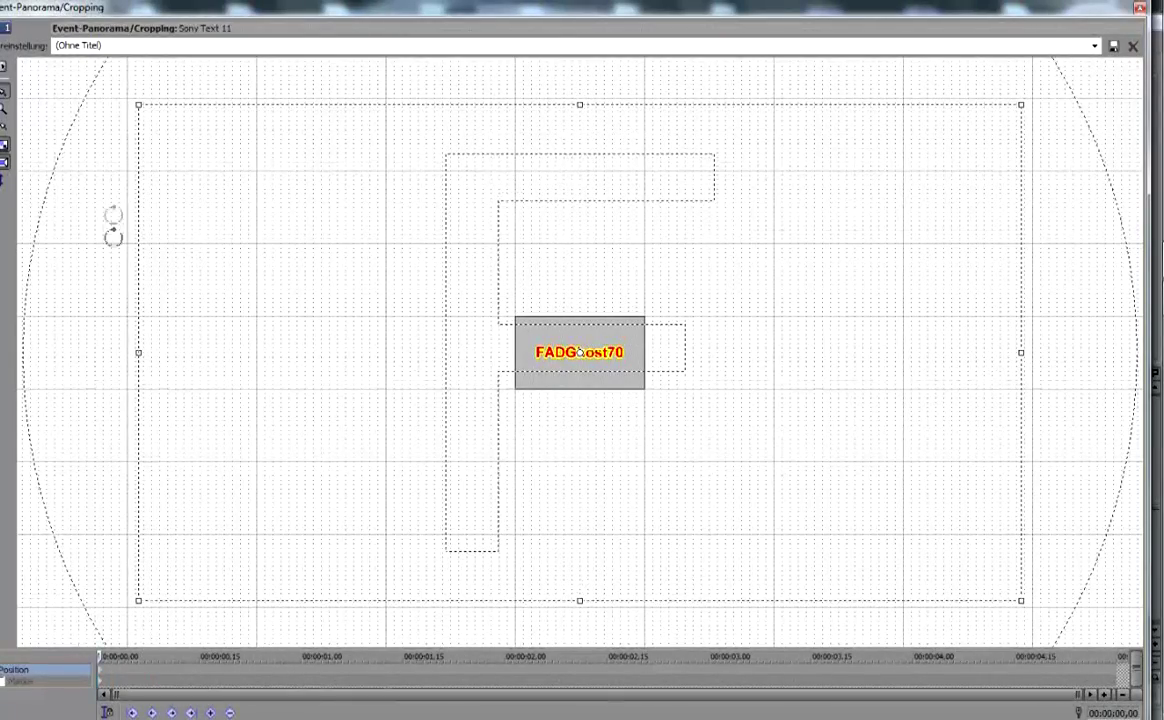
{"action": "left_click_drag", "start_coordinate": [137, 100], "coordinate": [90, 77]}
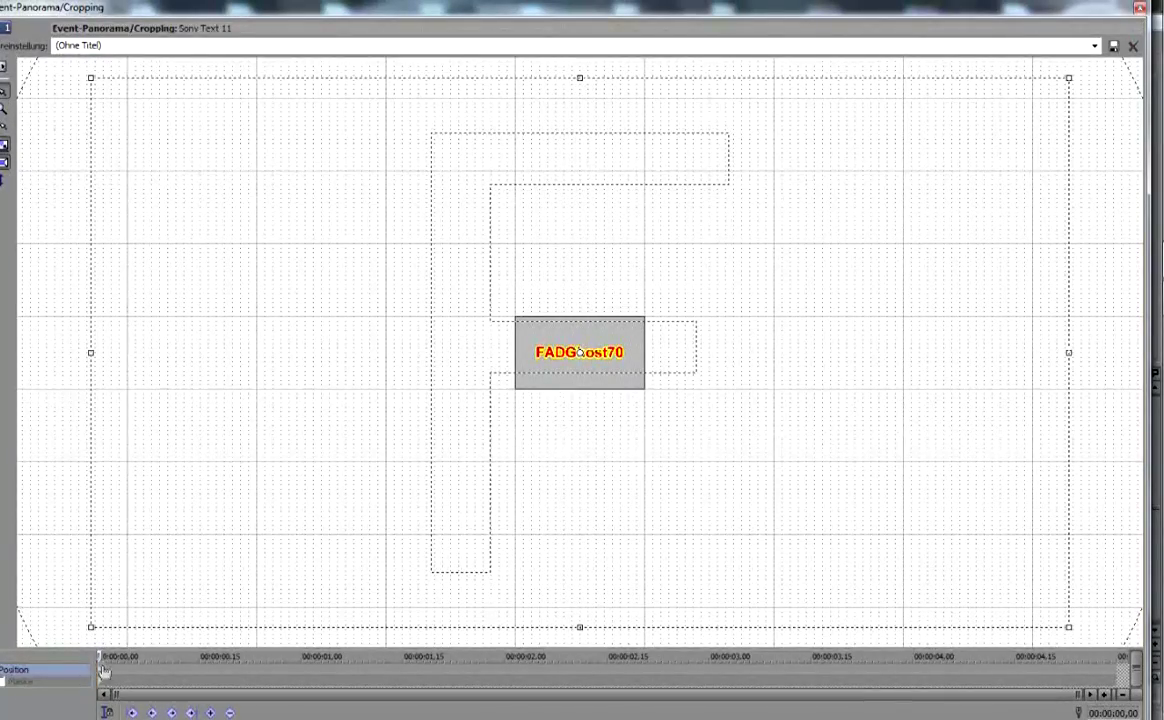
{"action": "left_click_drag", "start_coordinate": [99, 656], "coordinate": [117, 656]}
{"action": "left_click_drag", "start_coordinate": [208, 669], "coordinate": [199, 669]}
{"action": "left_click_drag", "start_coordinate": [90, 77], "coordinate": [246, 209]}
Keyframe the crop frame at 00:00:01,03, shrunk to the image bounds and adjusted to nearly level
{"action": "left_click_drag", "start_coordinate": [199, 655], "coordinate": [240, 655]}
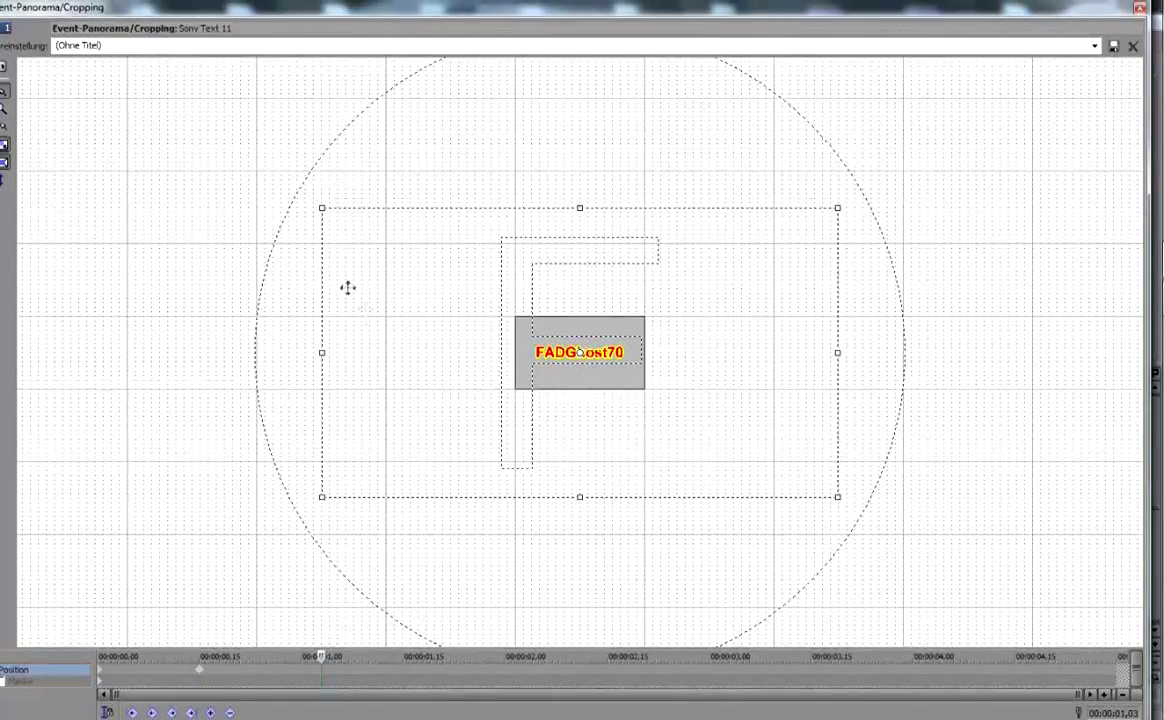
{"action": "left_click_drag", "start_coordinate": [321, 208], "coordinate": [466, 312]}
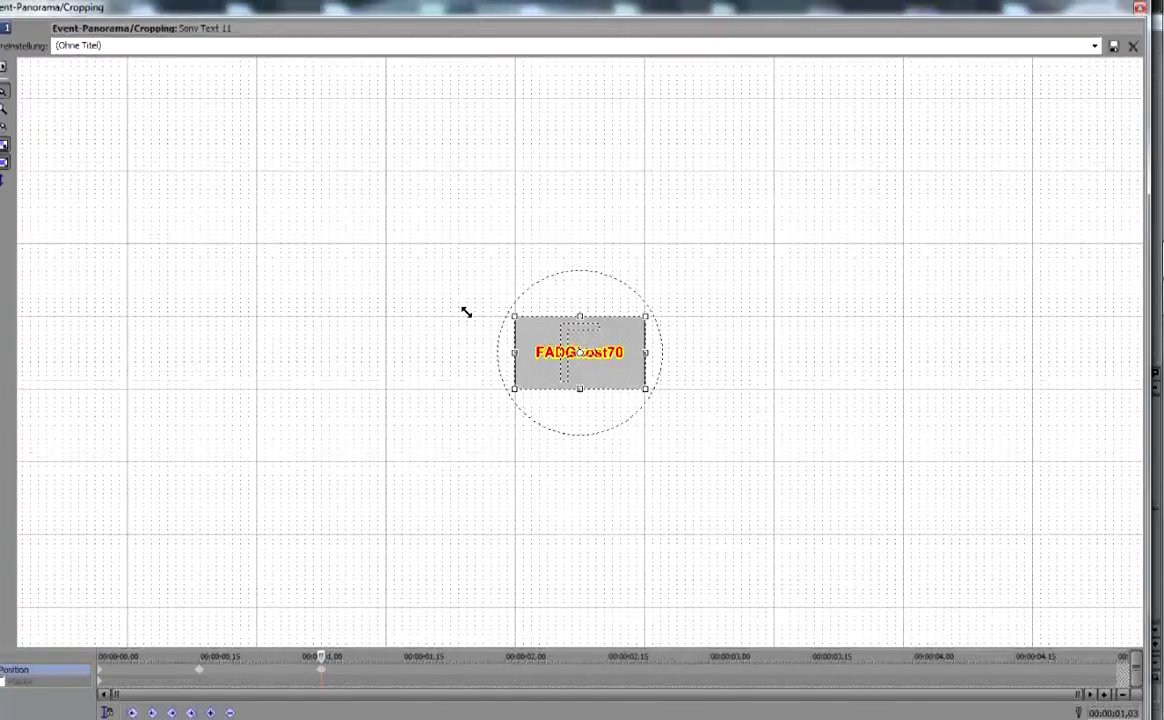
{"action": "scroll", "coordinate": [568, 335], "scroll_direction": "up", "scroll_amount": 6}
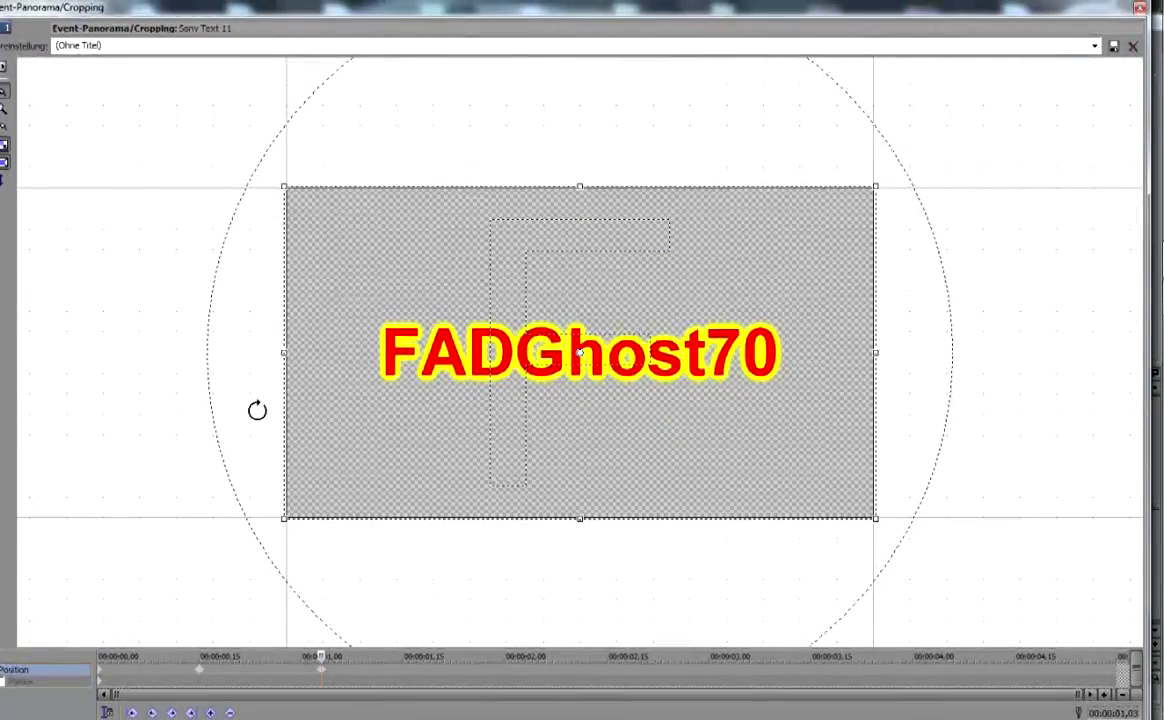
{"action": "mouse_move", "coordinate": [257, 410]}
{"action": "left_mouse_down"}
{"action": "mouse_move", "coordinate": [260, 421]}
{"action": "mouse_move", "coordinate": [262, 408]}
{"action": "left_mouse_up"}
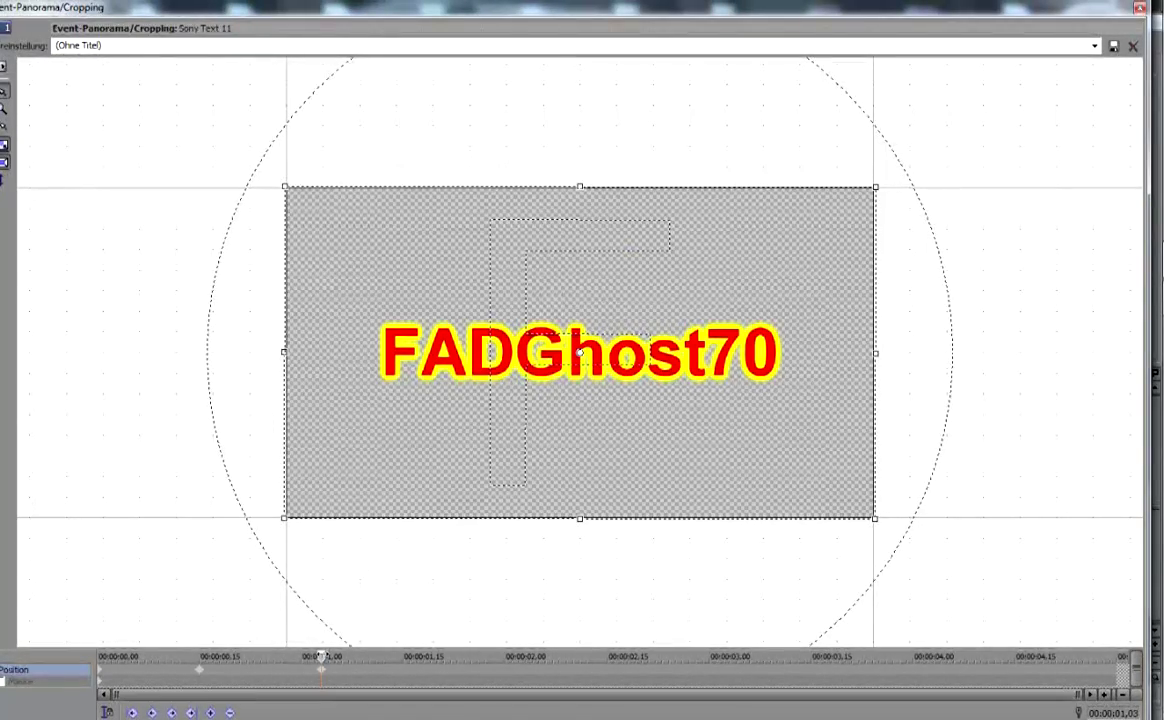
Keyframe a crop frame wobble: slightly counterclockwise at 00:00:01,17, clockwise at 00:00:01,28 and level at 00:00:02,04
{"action": "left_click_drag", "start_coordinate": [322, 657], "coordinate": [417, 657]}
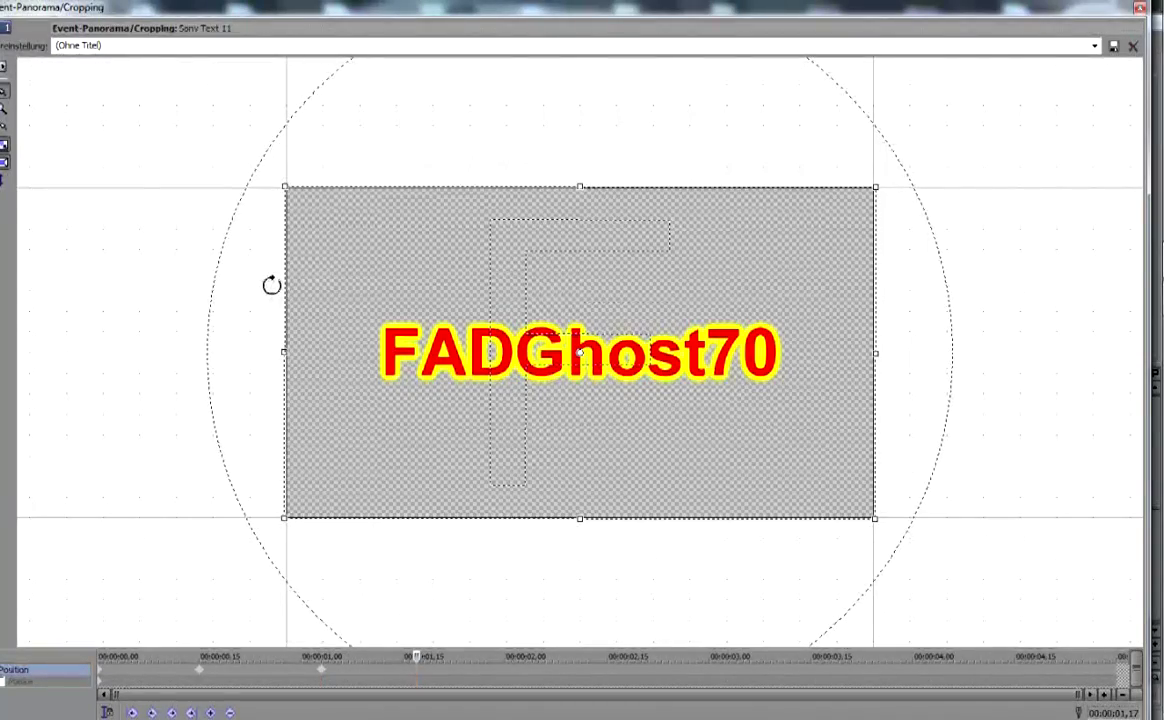
{"action": "left_click_drag", "start_coordinate": [268, 291], "coordinate": [260, 340]}
{"action": "left_click_drag", "start_coordinate": [414, 656], "coordinate": [491, 656]}
{"action": "left_click_drag", "start_coordinate": [277, 372], "coordinate": [270, 301]}
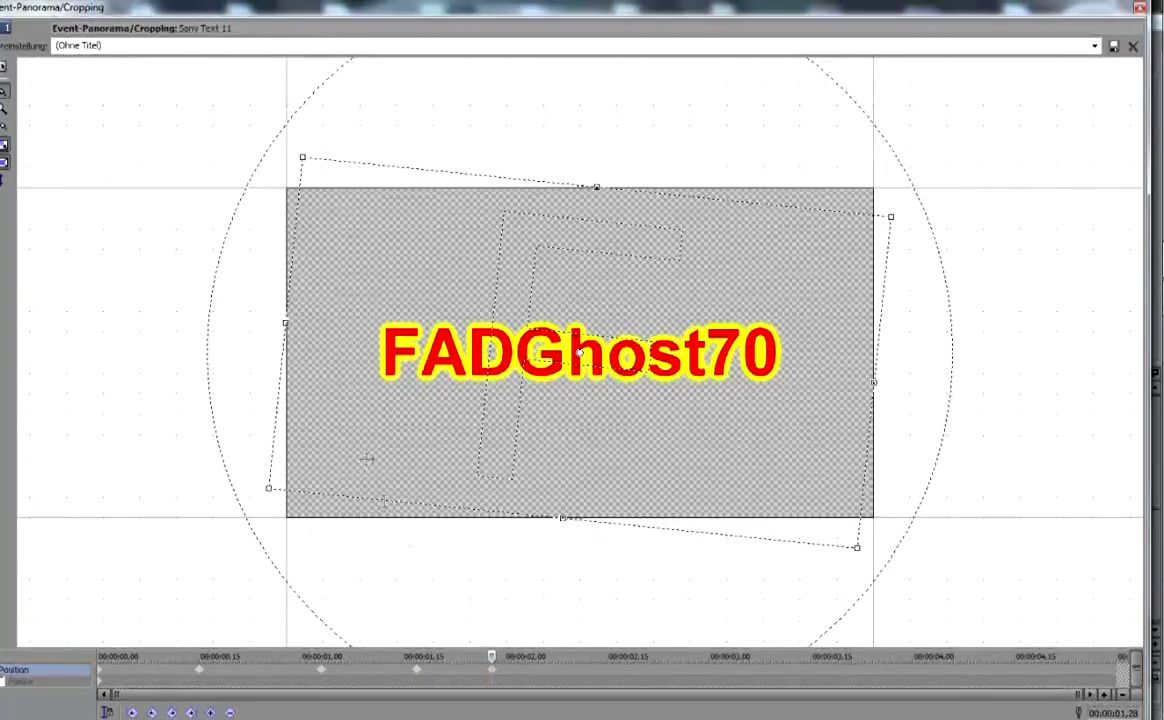
{"action": "left_click_drag", "start_coordinate": [504, 656], "coordinate": [531, 657]}
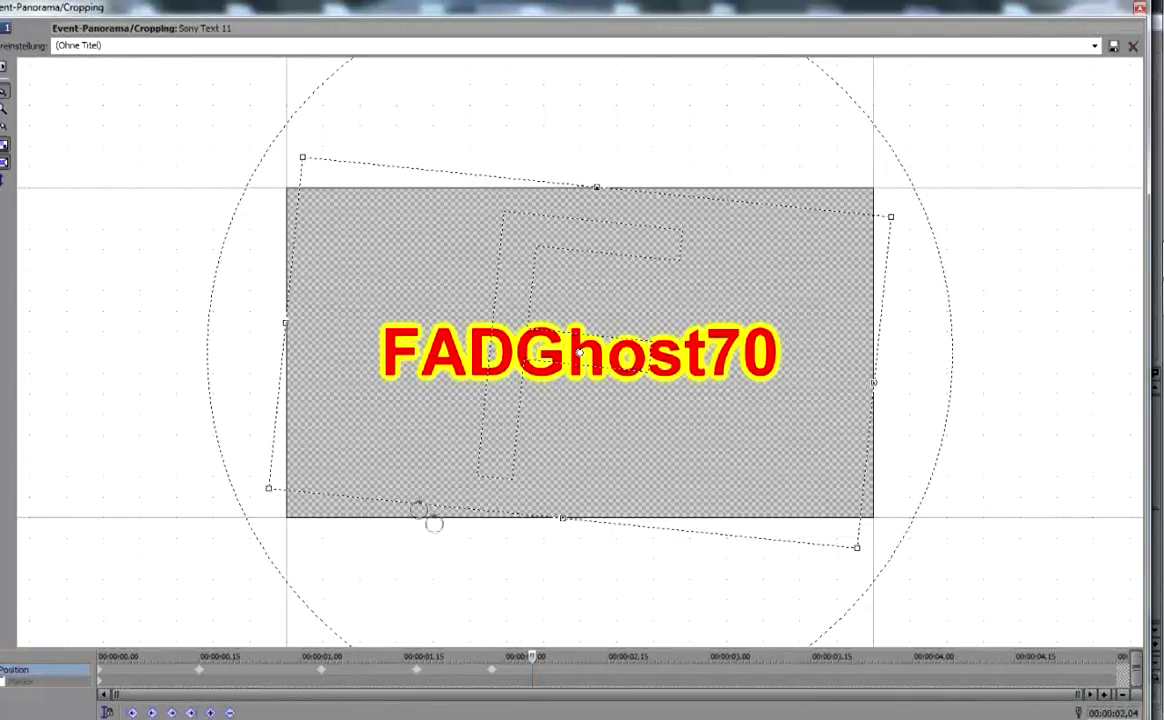
{"action": "left_click_drag", "start_coordinate": [260, 377], "coordinate": [257, 410]}
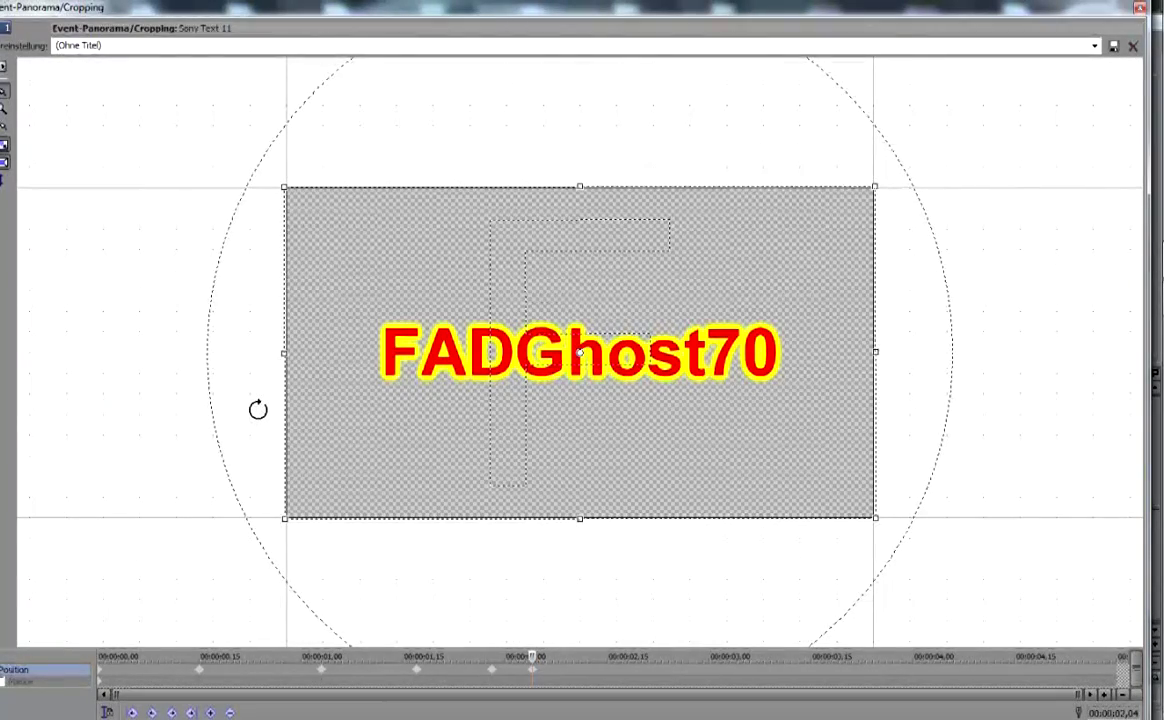
Close Pan/Crop, play the revised title animation from the beginning and stop playback
{"action": "left_click", "coordinate": [1138, 9]}
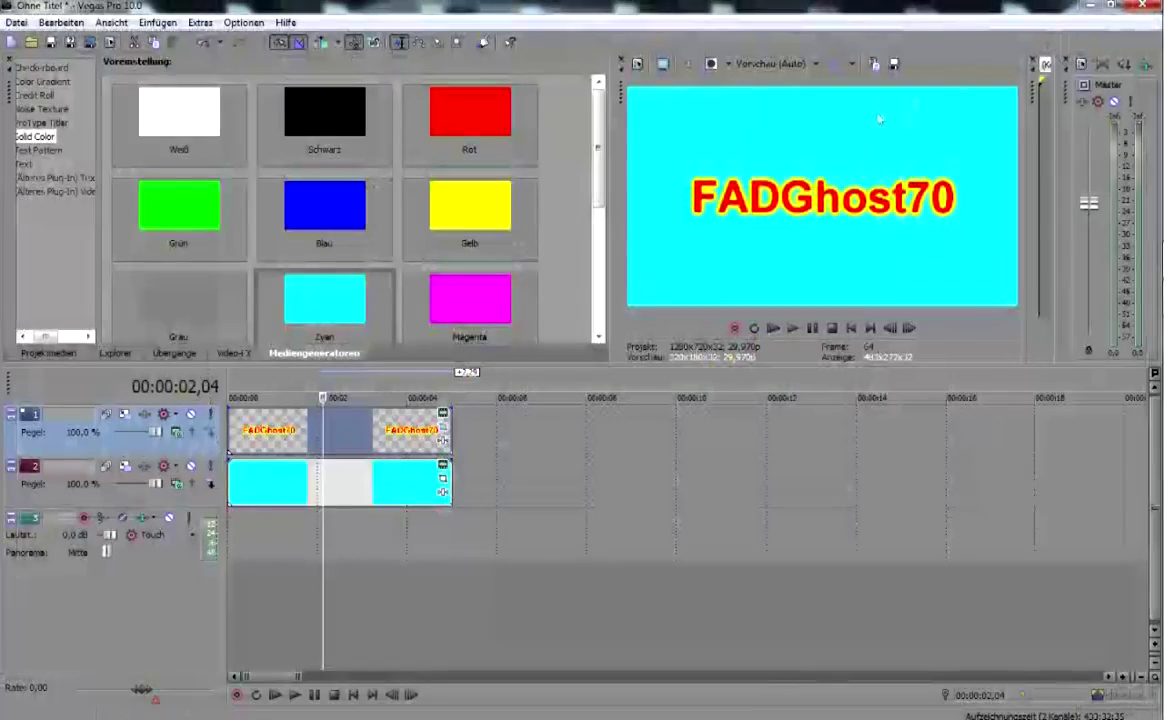
{"action": "left_click", "coordinate": [276, 695]}
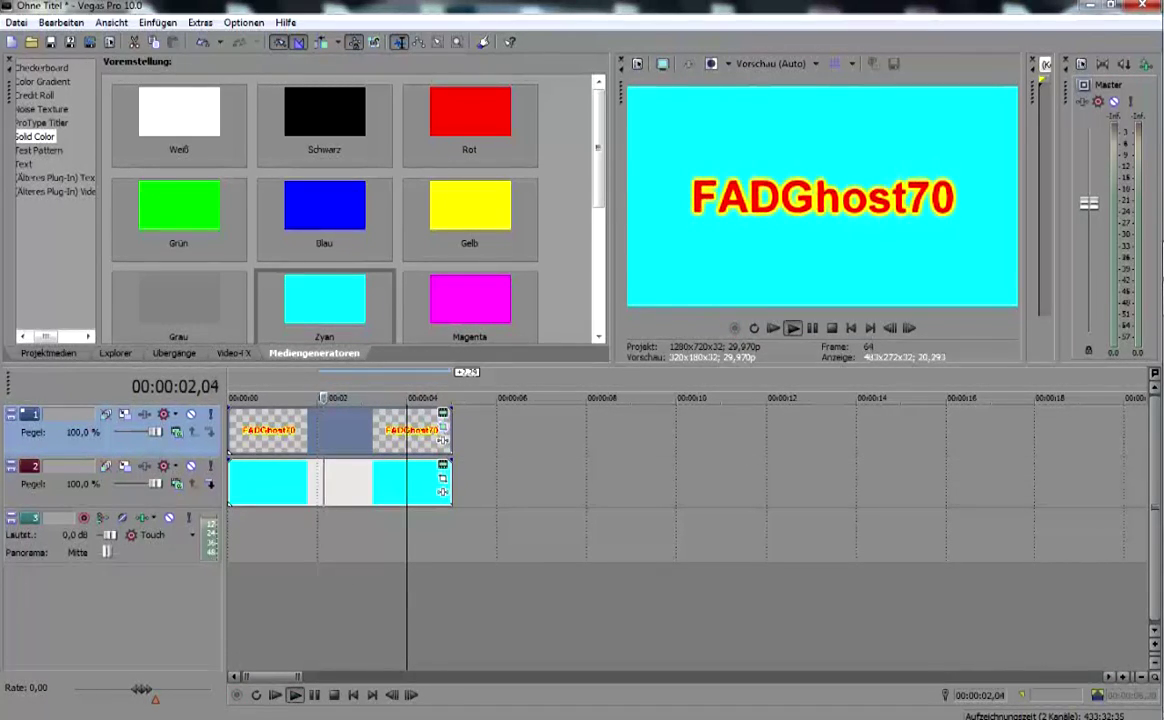
{"action": "key", "text": "Return"}
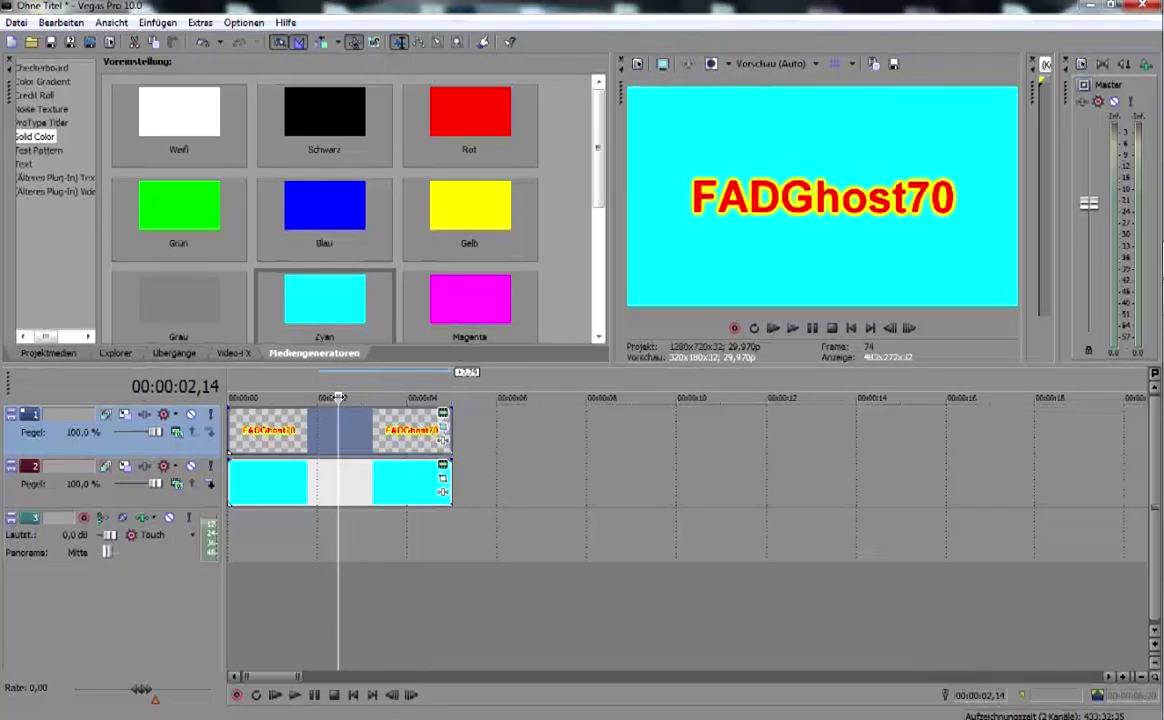
Split the text event at 00:00:02,14, delete the part after the split and preview the timeline from the start
{"action": "key", "text": "s"}
{"action": "left_click_drag", "start_coordinate": [381, 451], "coordinate": [531, 440]}
{"action": "key", "text": "Delete"}
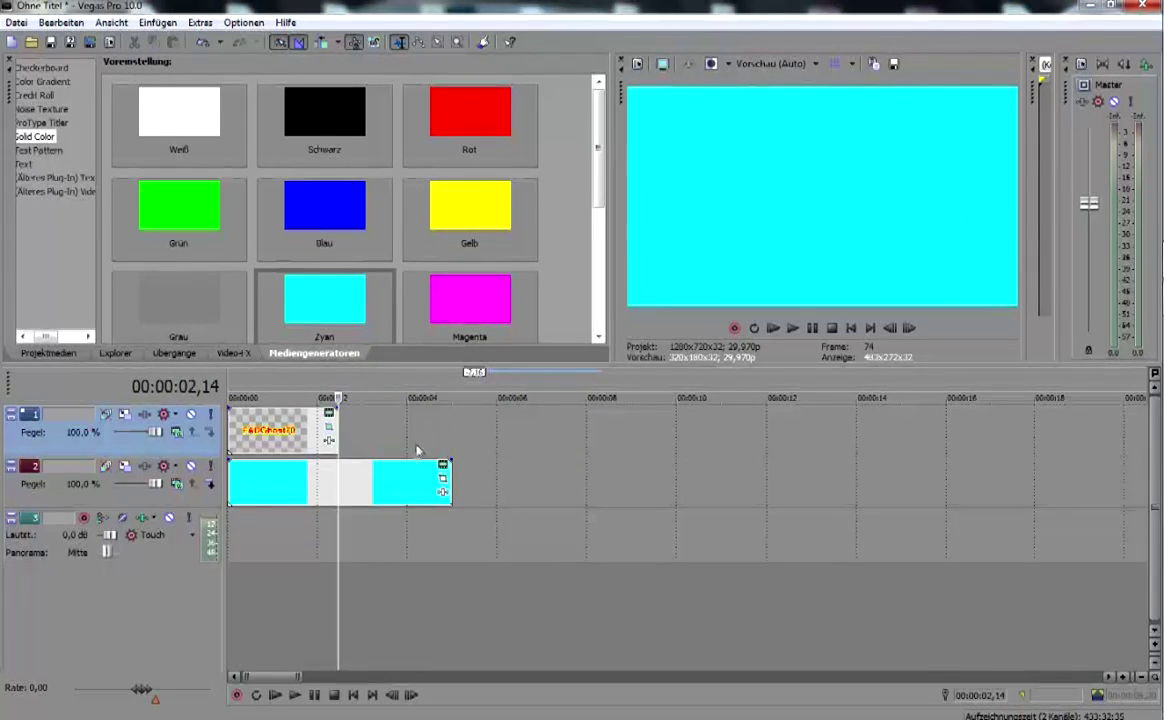
{"action": "left_click", "coordinate": [277, 696]}
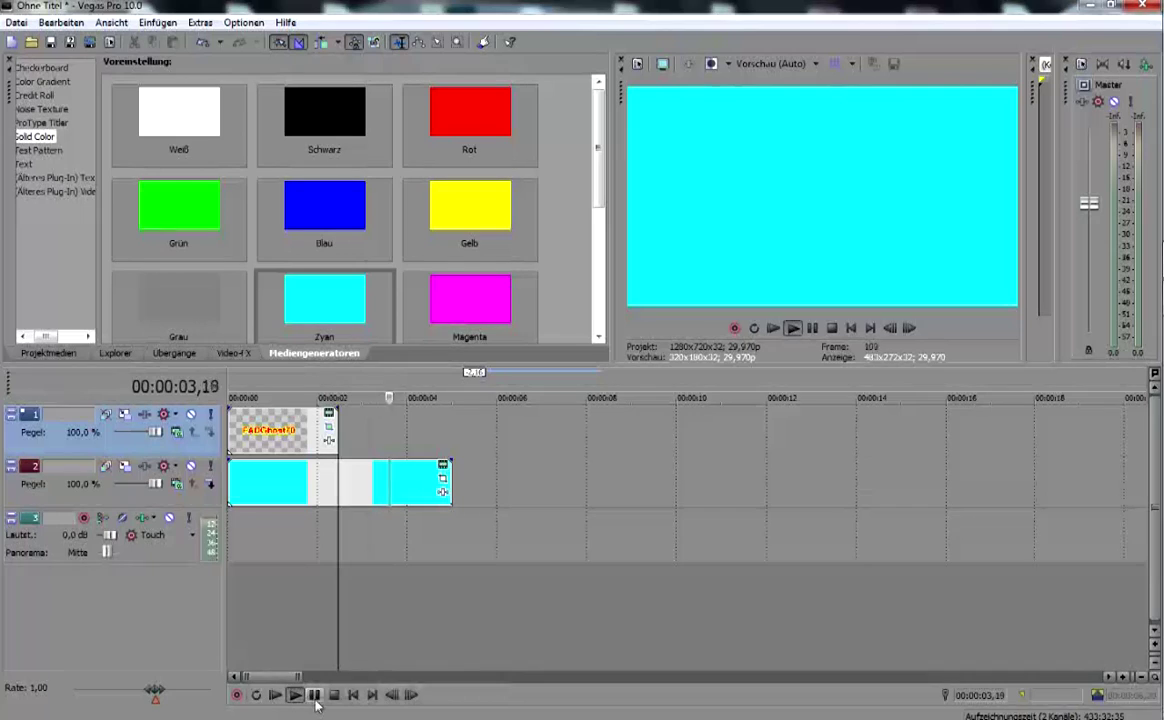
{"action": "left_click", "coordinate": [314, 696]}
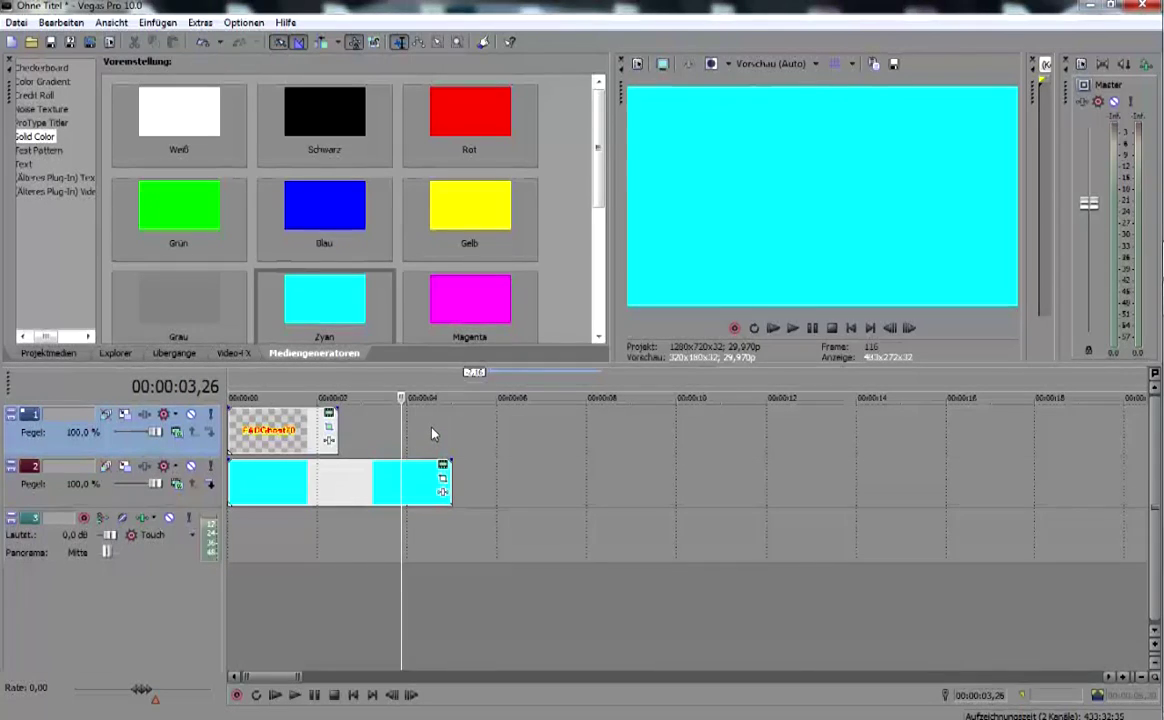
Paste a copy of the first text event at 00:00:05,00 and move it directly behind the original on track 1
{"action": "left_click", "coordinate": [289, 430]}
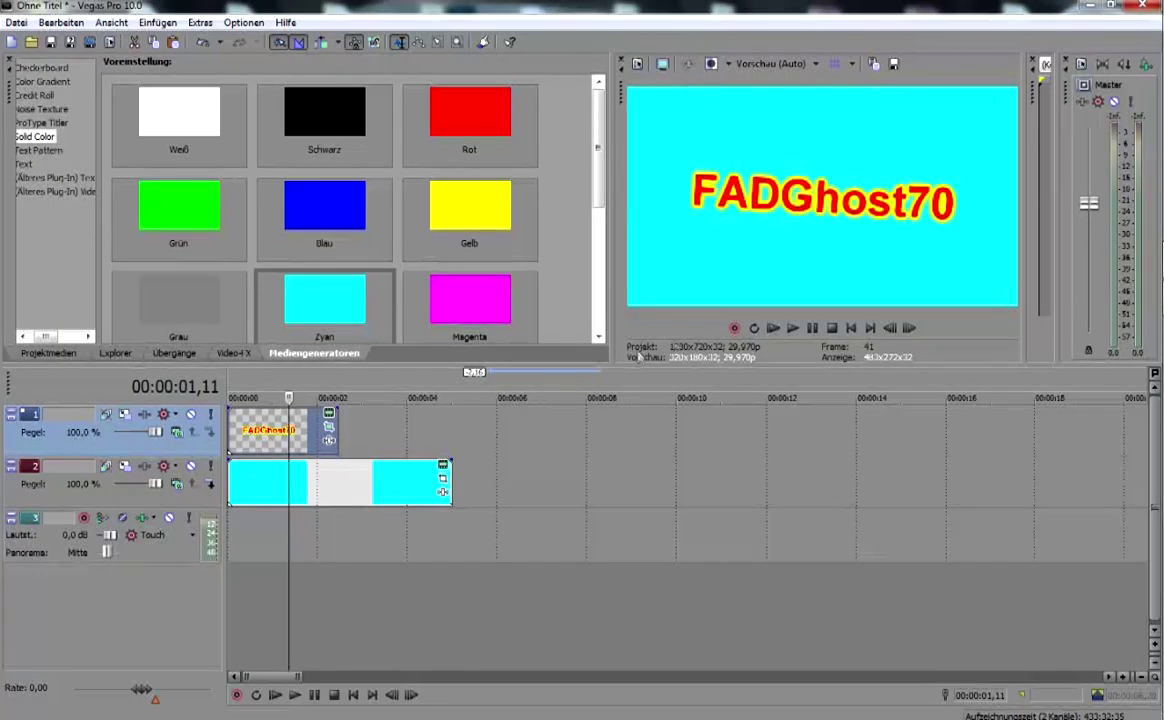
{"action": "left_click", "coordinate": [452, 420]}
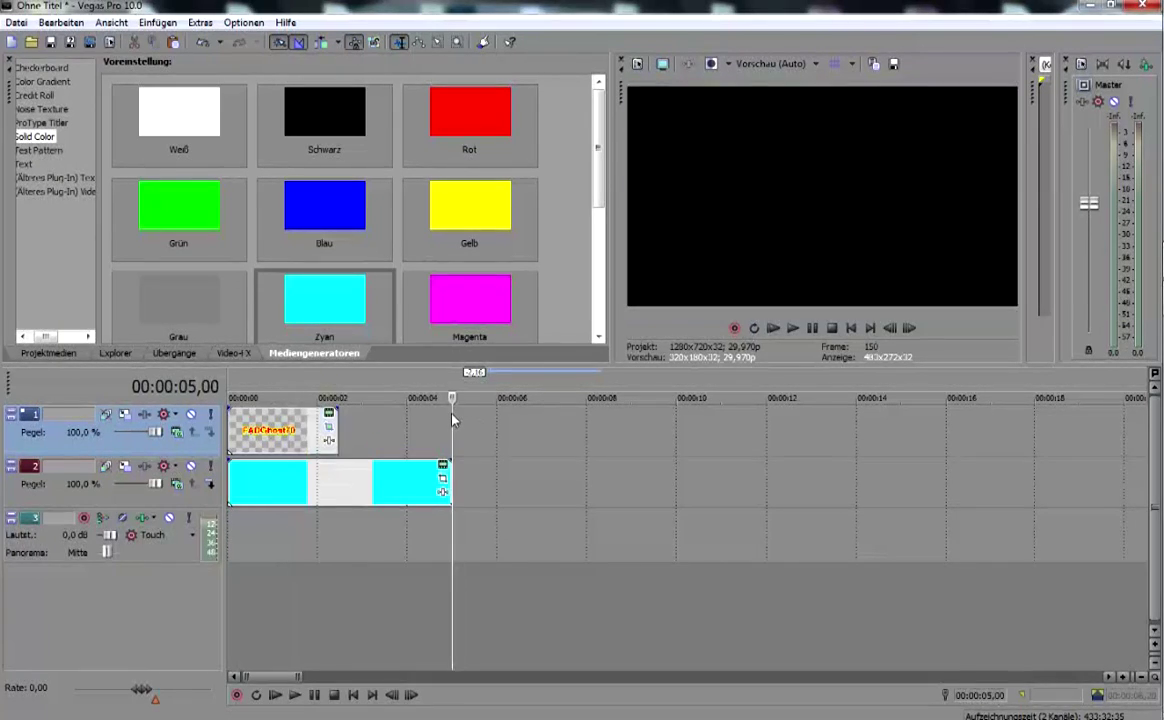
{"action": "key", "text": "ctrl+v"}
{"action": "left_click", "coordinate": [694, 317]}
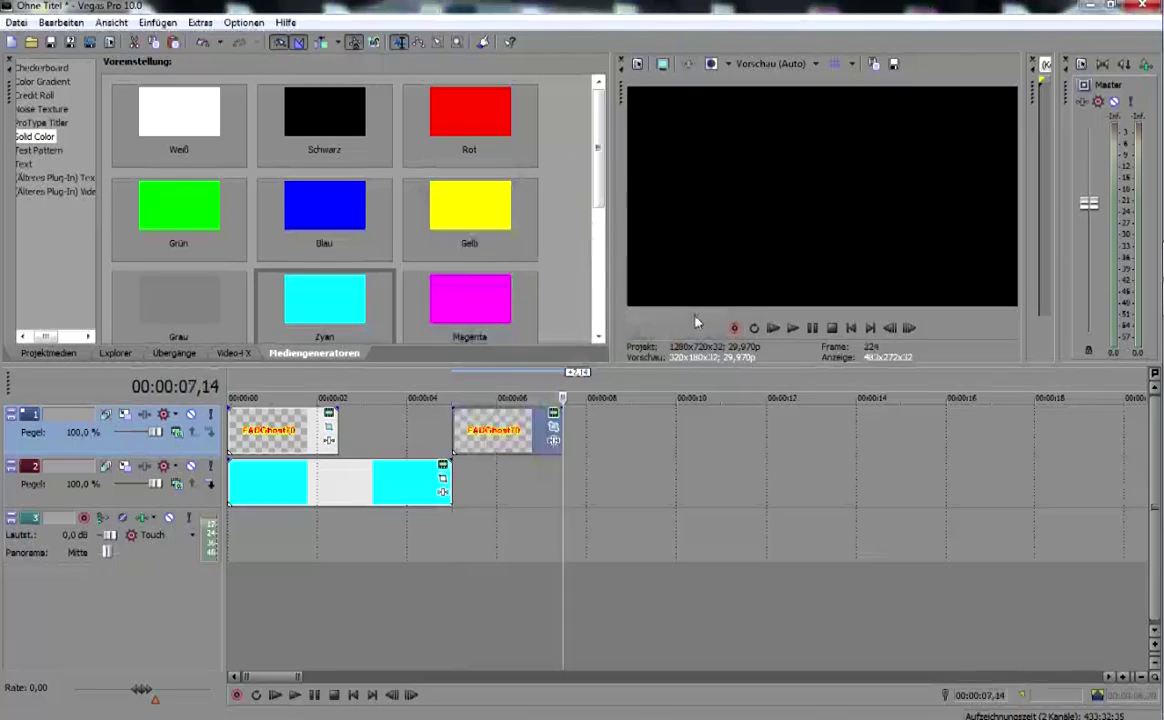
{"action": "left_click_drag", "start_coordinate": [511, 440], "coordinate": [396, 450]}
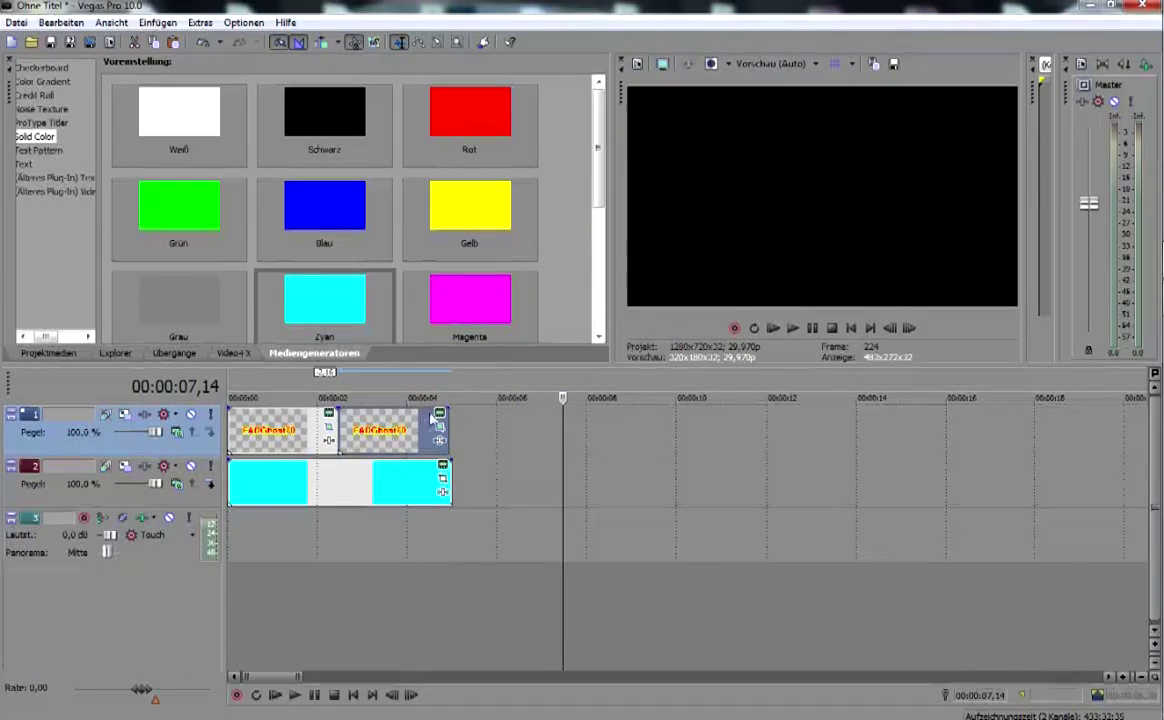
Open the copied text event's media generator and clear its text
{"action": "left_click", "coordinate": [439, 414]}
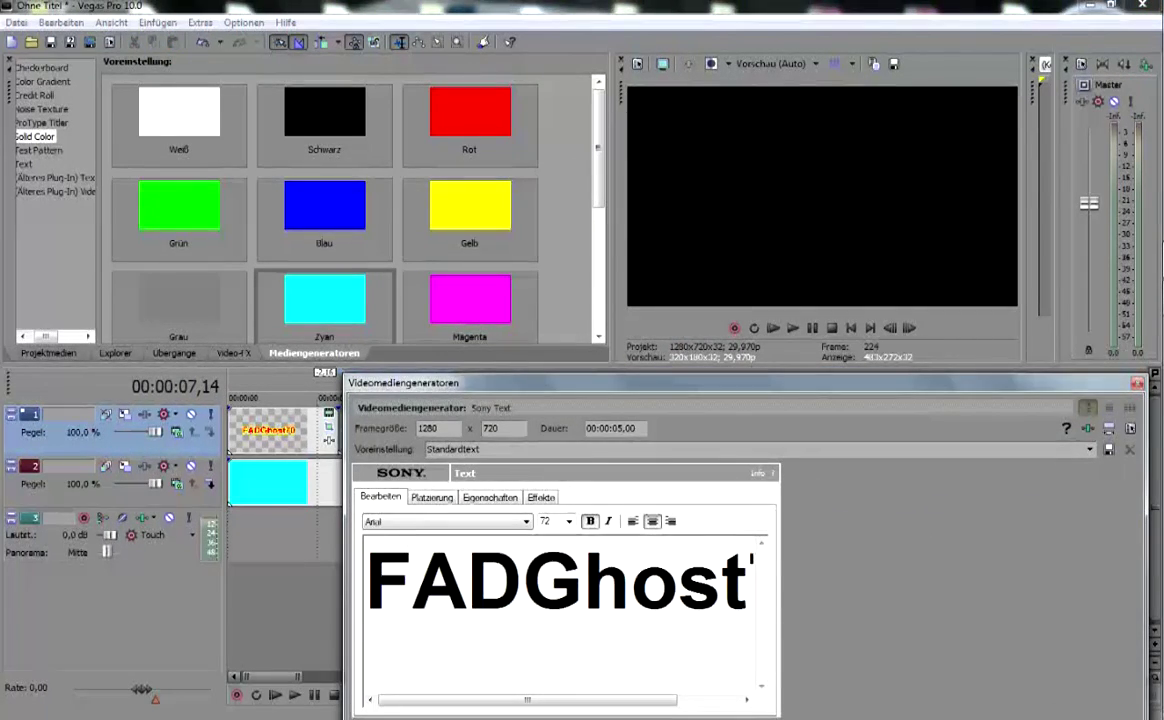
{"action": "key", "text": "ctrl+a"}
{"action": "key", "text": "Delete"}
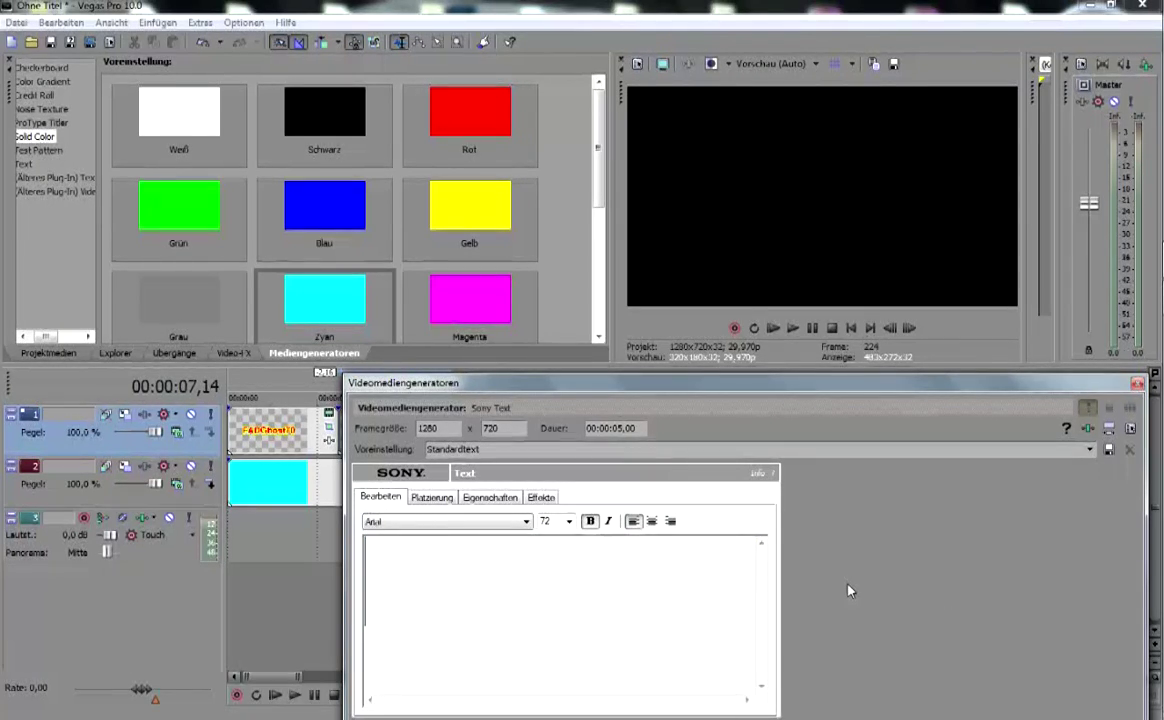
{"action": "type", "text": "d"}
{"action": "key", "text": "BackSpace"}
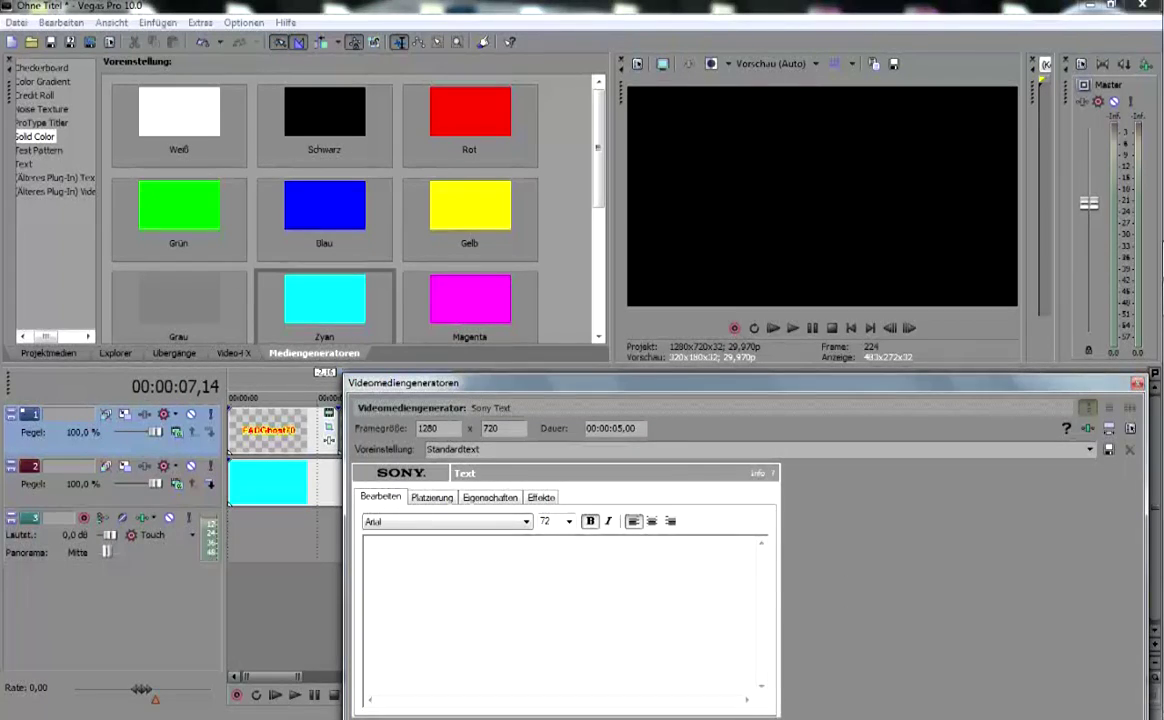
{"action": "type", "text": "Di"}
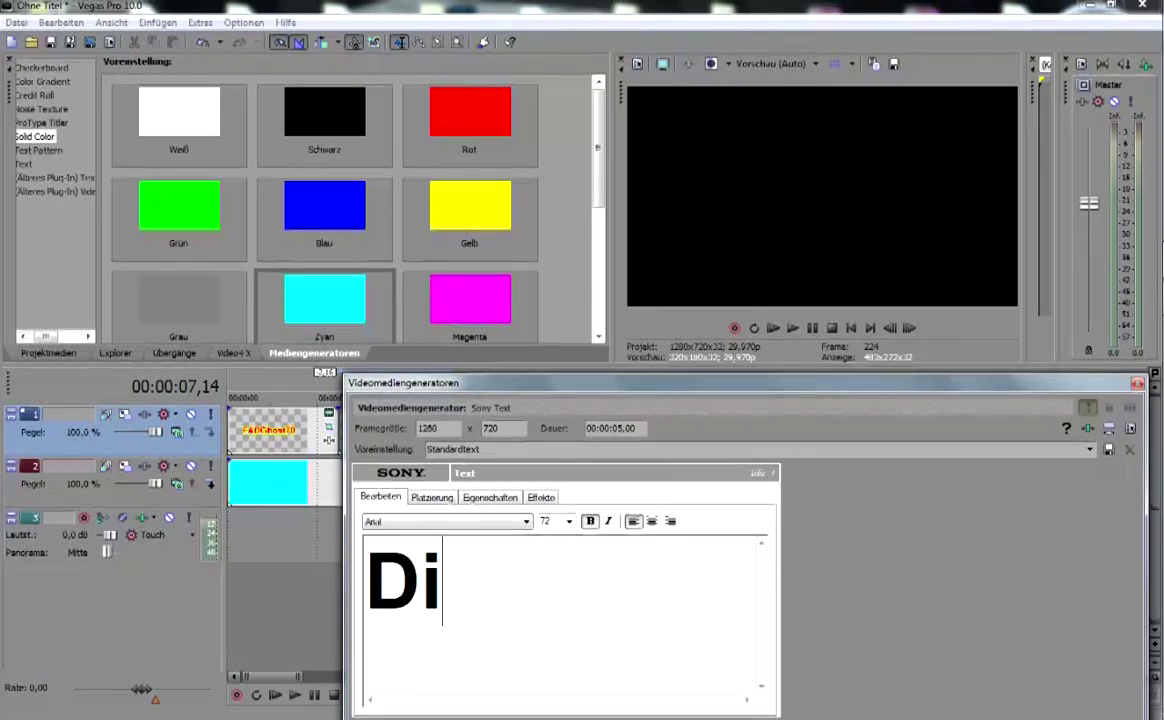
{"action": "type", "text": "eses TUT"}
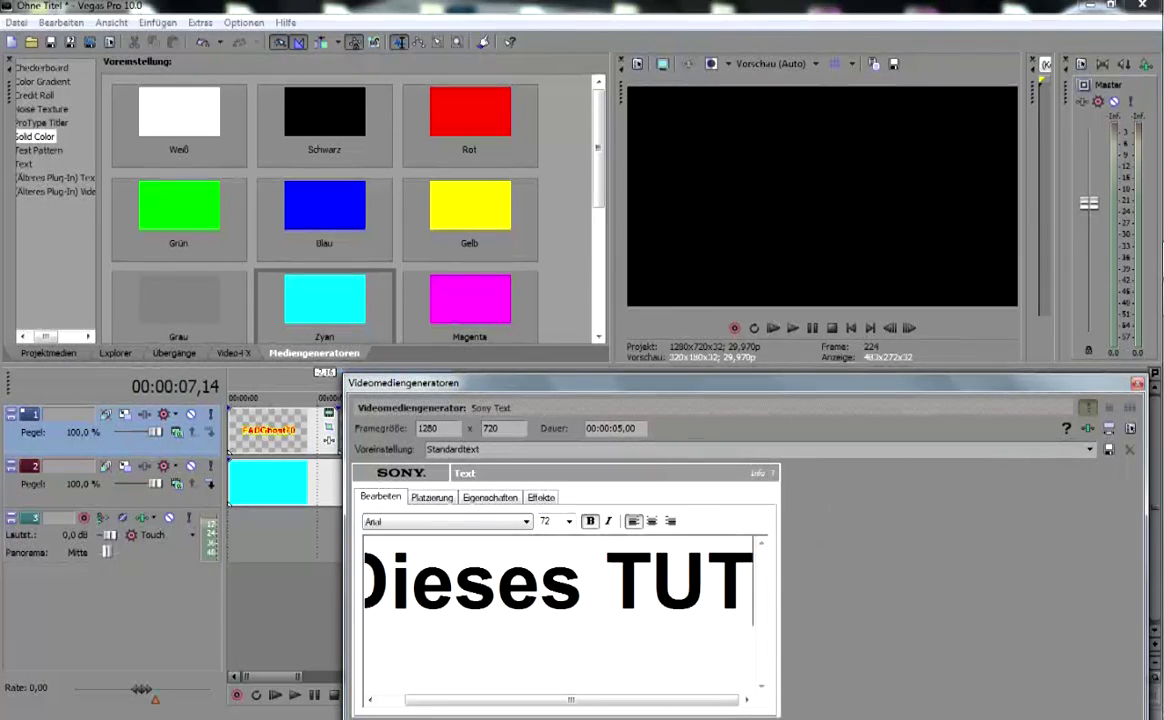
{"action": "key", "text": "shift+Left"}
{"action": "key", "text": "shift+Left"}
{"action": "key", "text": "shift+Left"}
{"action": "key", "text": "shift+Left"}
{"action": "key", "text": "shift+Left"}
{"action": "key", "text": "shift+Left"}
{"action": "key", "text": "shift+Left"}
{"action": "key", "text": "shift+Left"}
{"action": "key", "text": "shift+Left"}
{"action": "key", "text": "shift+Left"}
{"action": "key", "text": "BackSpace"}
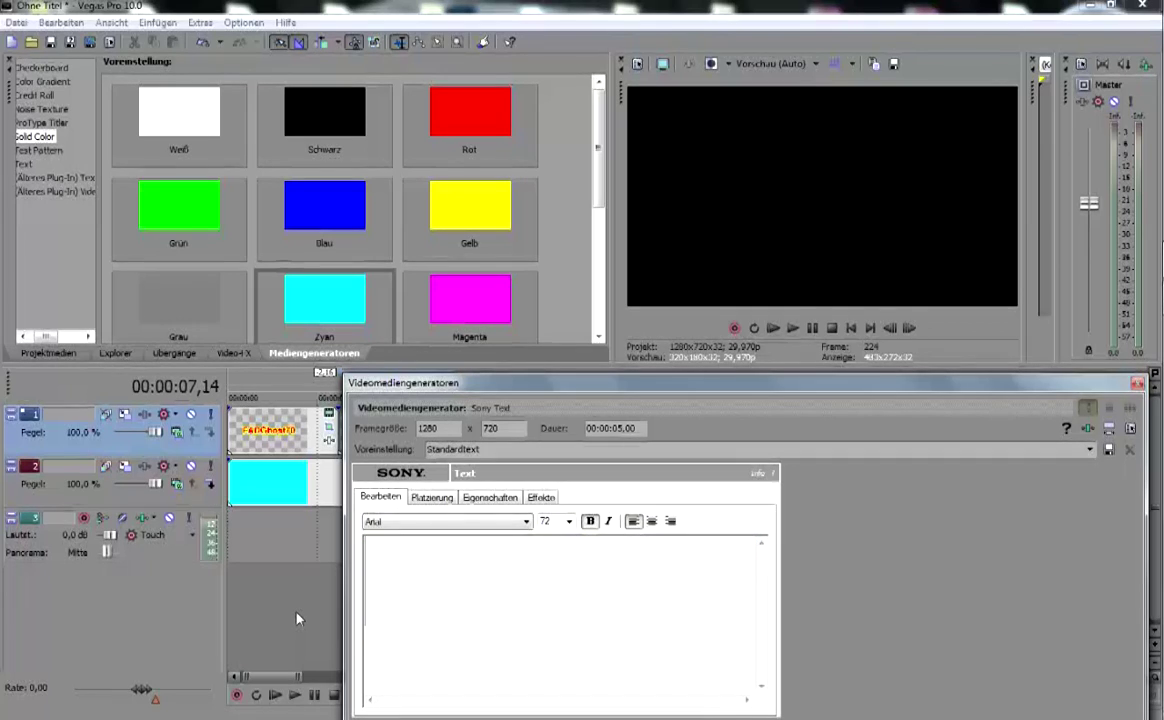
Enter "Present" as the copied title's text, review its placement, properties and effects settings, and close the generator
{"action": "type", "text": "Pr"}
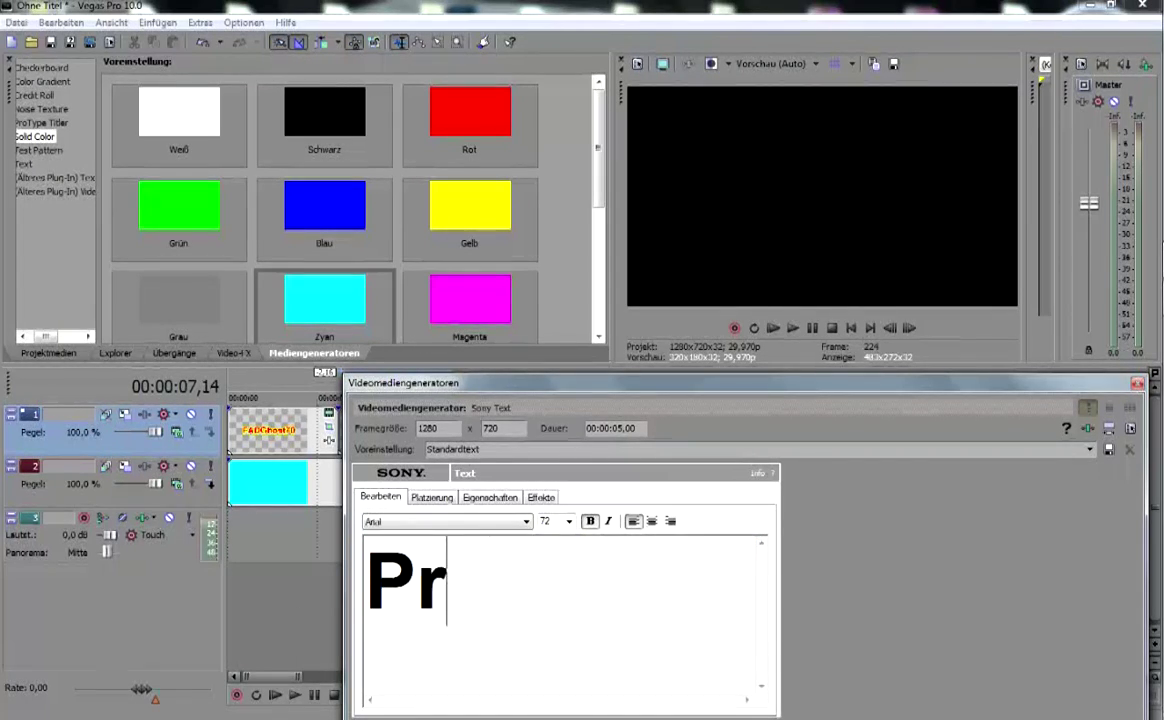
{"action": "type", "text": "e"}
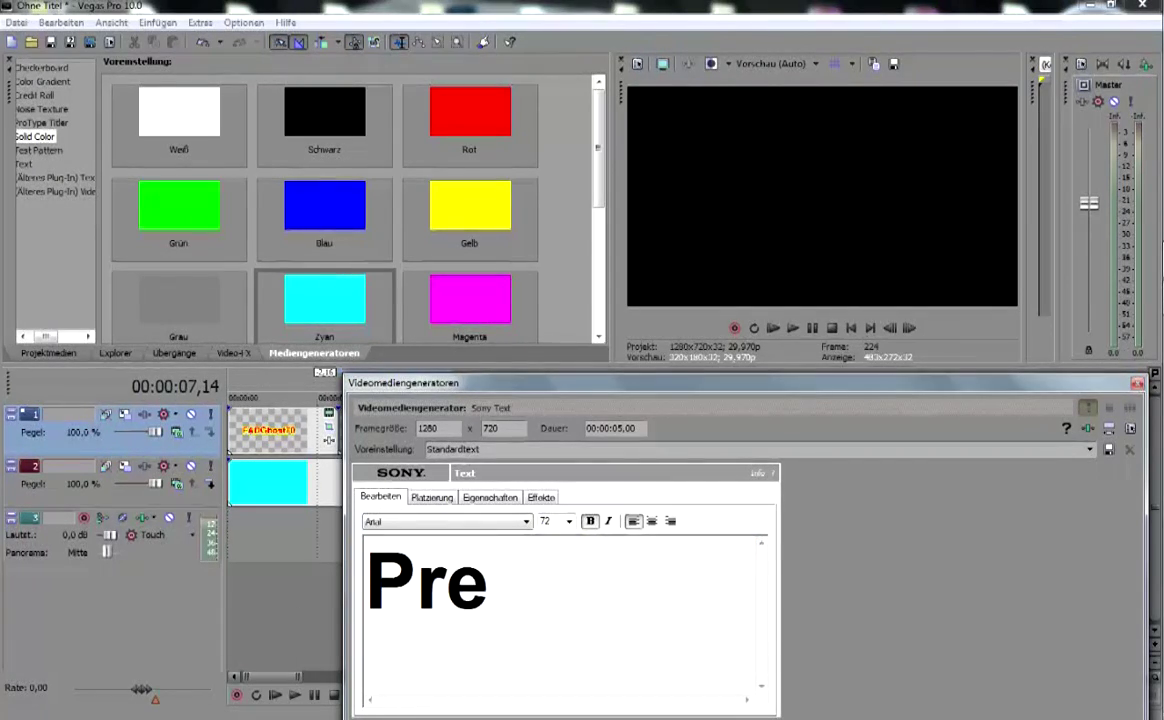
{"action": "type", "text": "sent"}
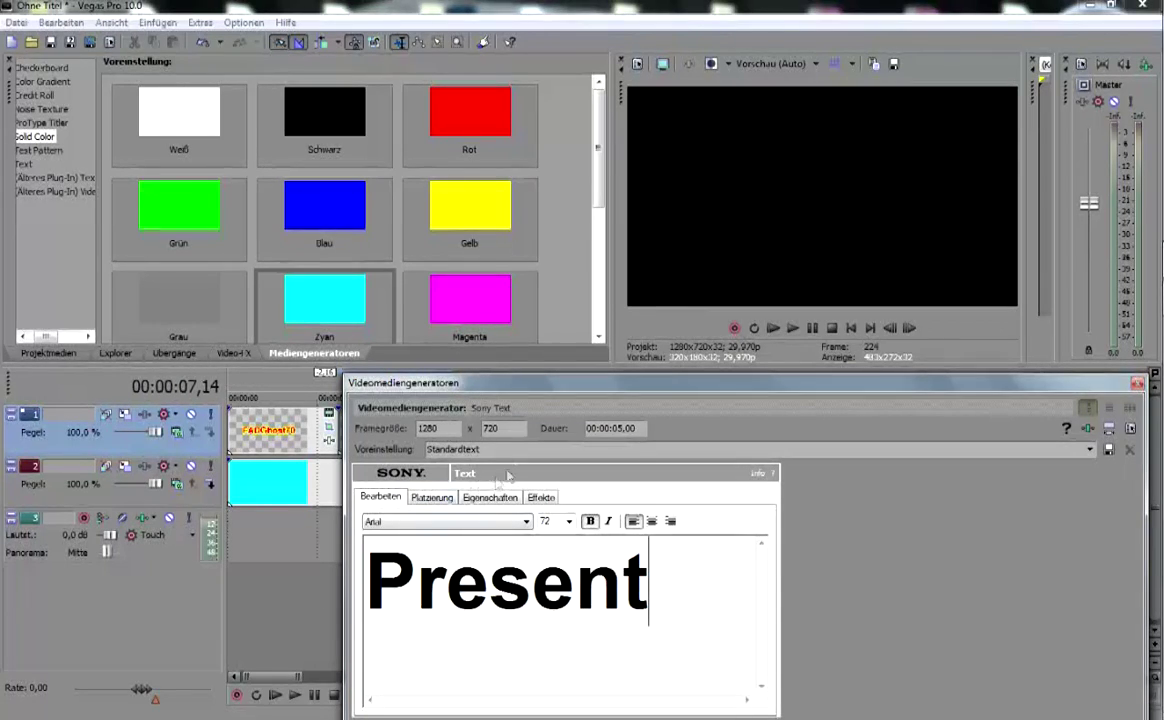
{"action": "left_click", "coordinate": [432, 497]}
{"action": "left_click", "coordinate": [490, 497]}
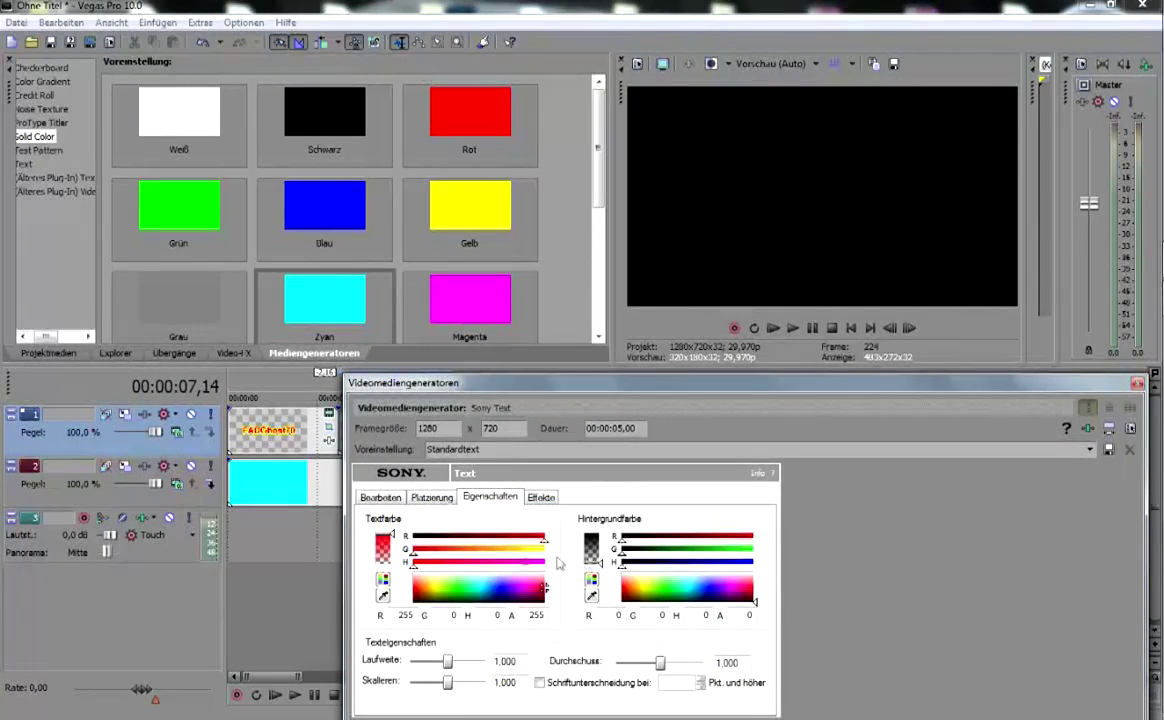
{"action": "left_click", "coordinate": [543, 498]}
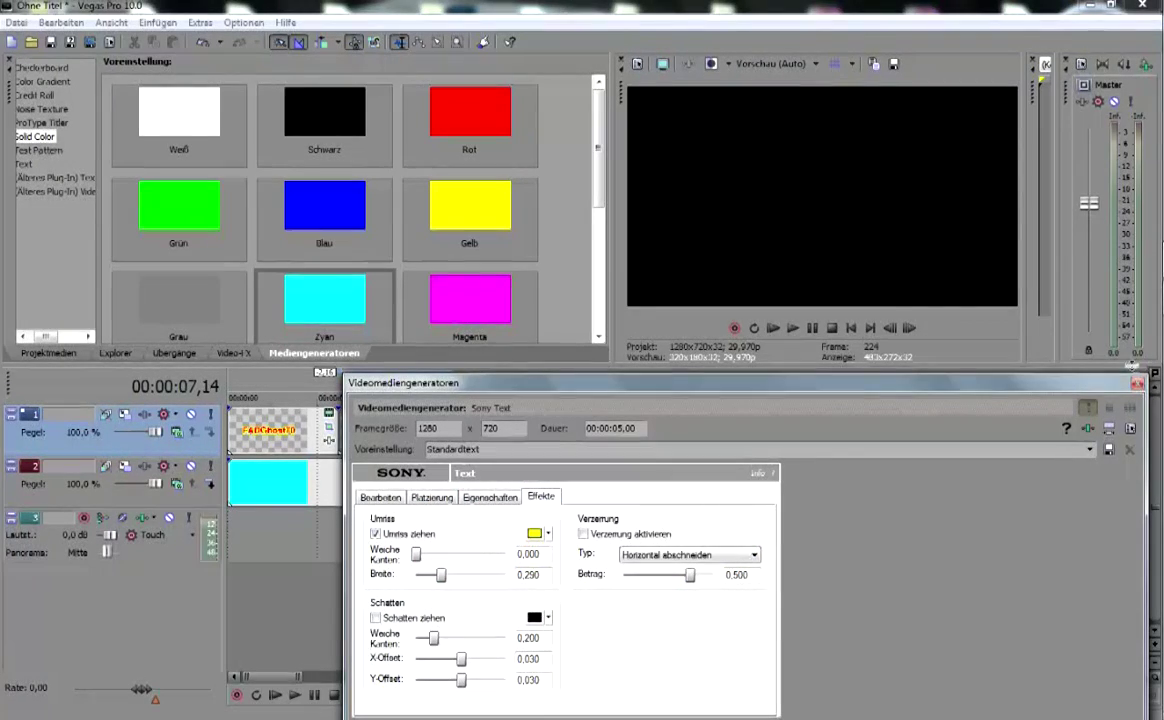
{"action": "left_click", "coordinate": [1137, 385]}
Play the timeline from 00:00:03,28 past the end of the "Present" title and pause
{"action": "left_click", "coordinate": [404, 528]}
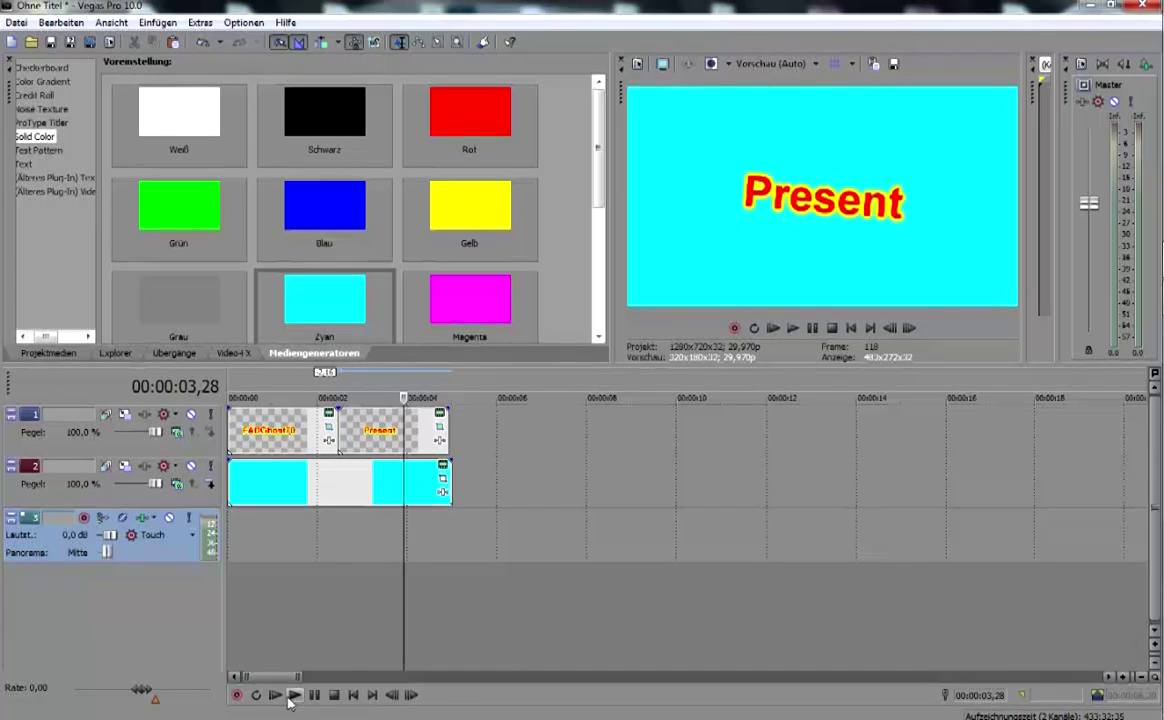
{"action": "left_click", "coordinate": [275, 696]}
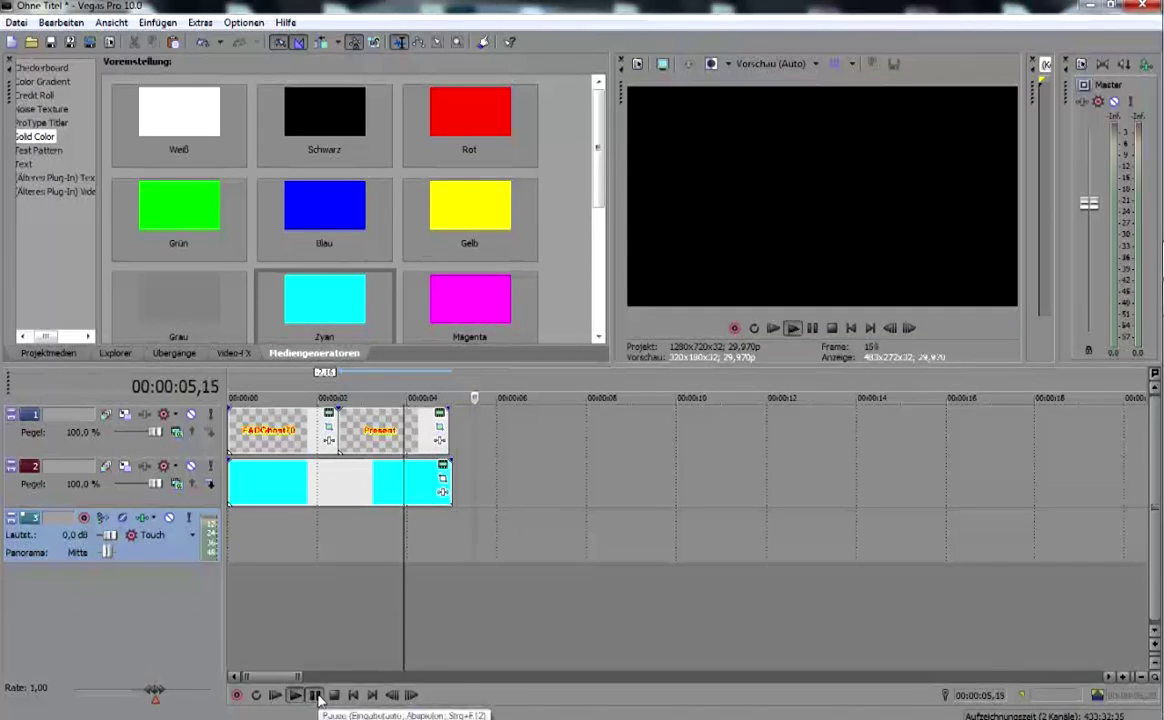
{"action": "left_click", "coordinate": [315, 696]}
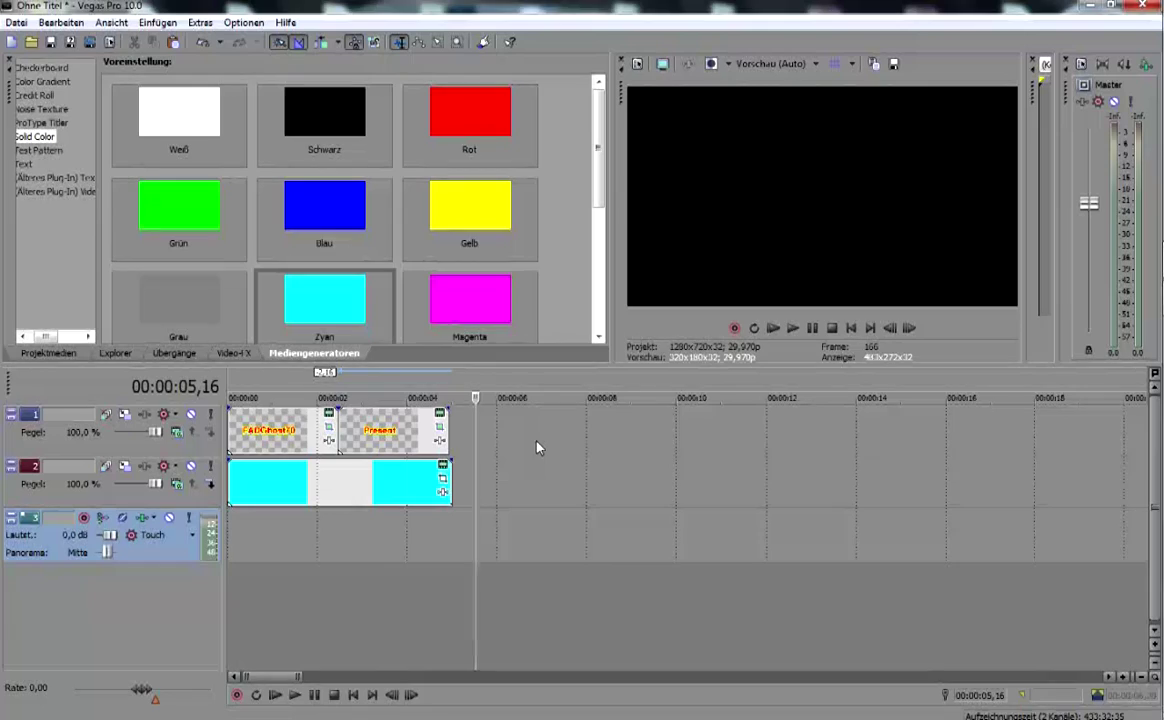
Paste another copy of the first title, place it behind "Present" on track 1, and trim the cyan background to the "Present" event's end
{"action": "key", "text": "ctrl+v"}
{"action": "left_click", "coordinate": [694, 316]}
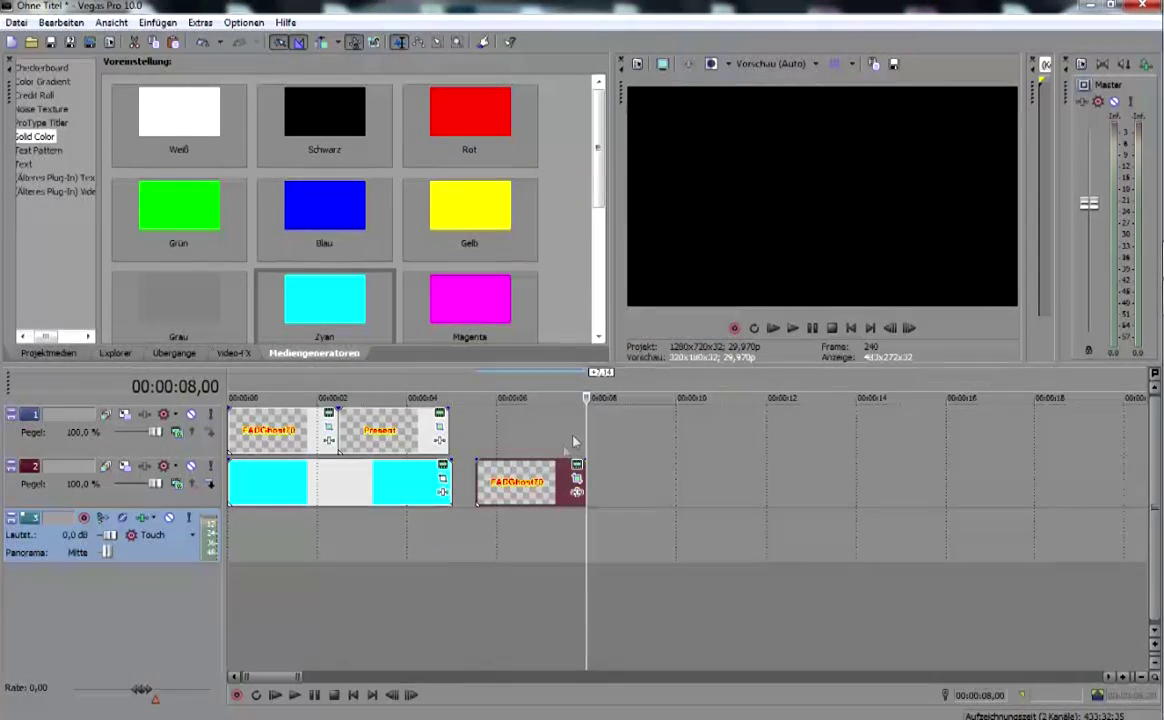
{"action": "mouse_move", "coordinate": [516, 440]}
{"action": "left_mouse_down"}
{"action": "mouse_move", "coordinate": [504, 426]}
{"action": "mouse_move", "coordinate": [519, 428]}
{"action": "left_mouse_up"}
{"action": "left_click_drag", "start_coordinate": [450, 476], "coordinate": [442, 476]}
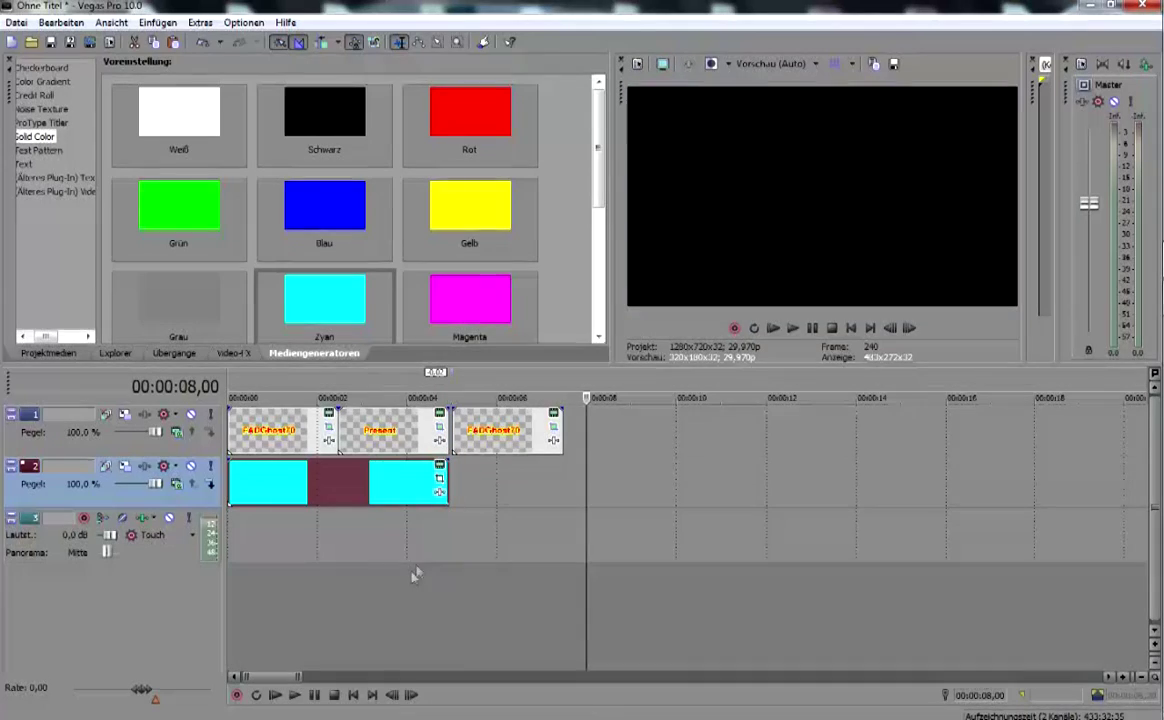
Preview the third title from 00:00:04,12, pause, and extend the cyan background event to the third title's end
{"action": "left_click", "coordinate": [426, 540]}
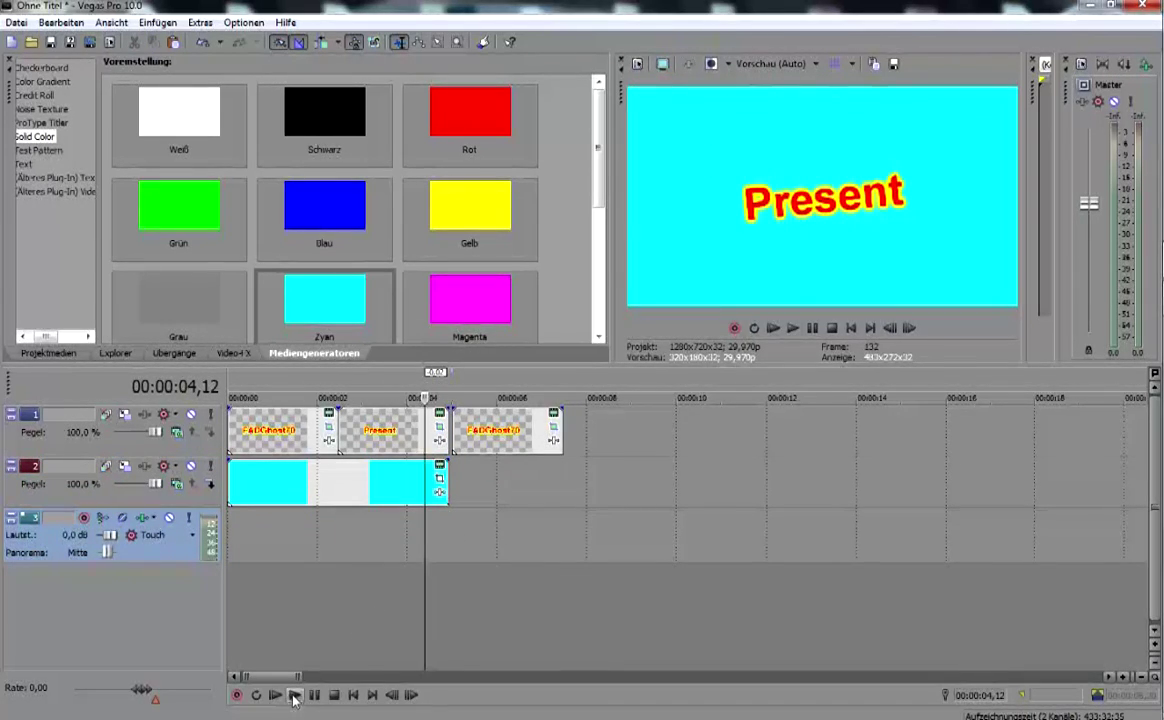
{"action": "left_click", "coordinate": [295, 695]}
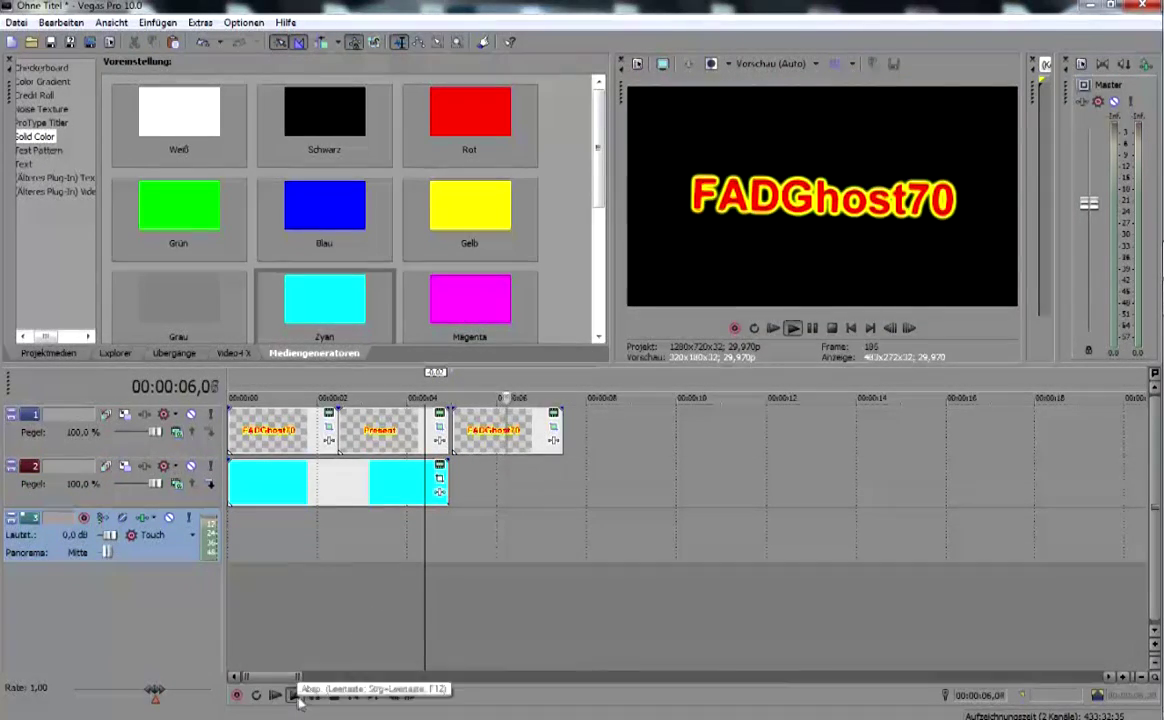
{"action": "left_click", "coordinate": [313, 696]}
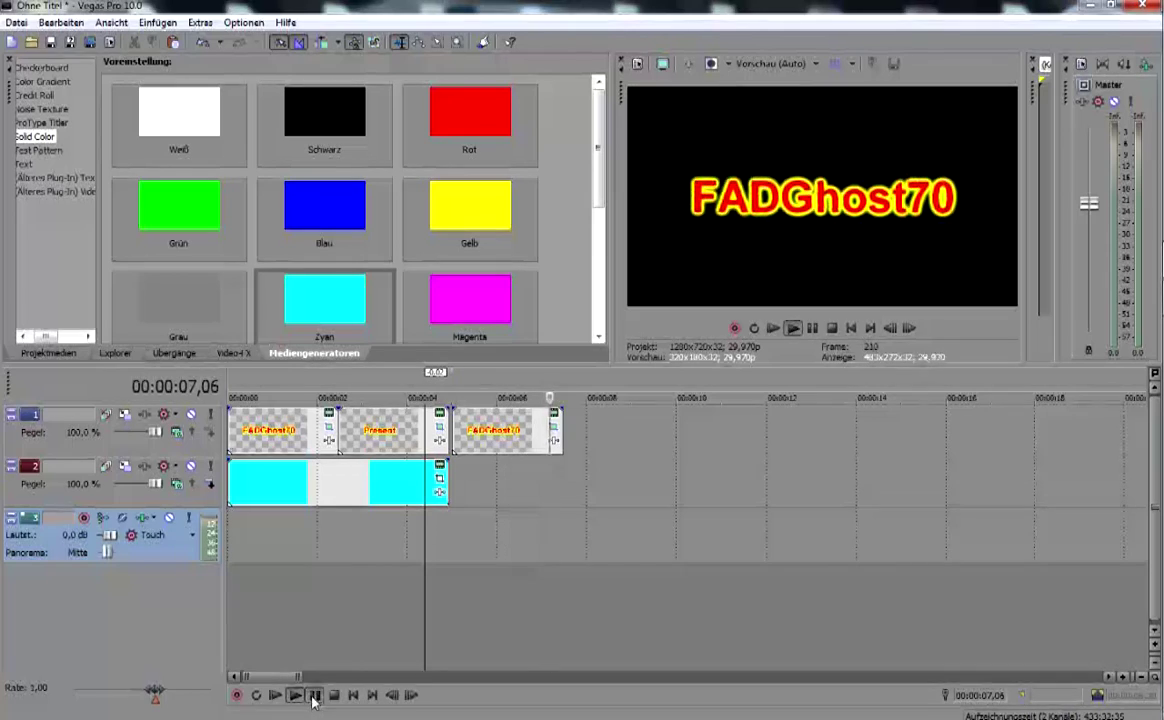
{"action": "left_click", "coordinate": [450, 488]}
{"action": "left_click_drag", "start_coordinate": [450, 488], "coordinate": [558, 487]}
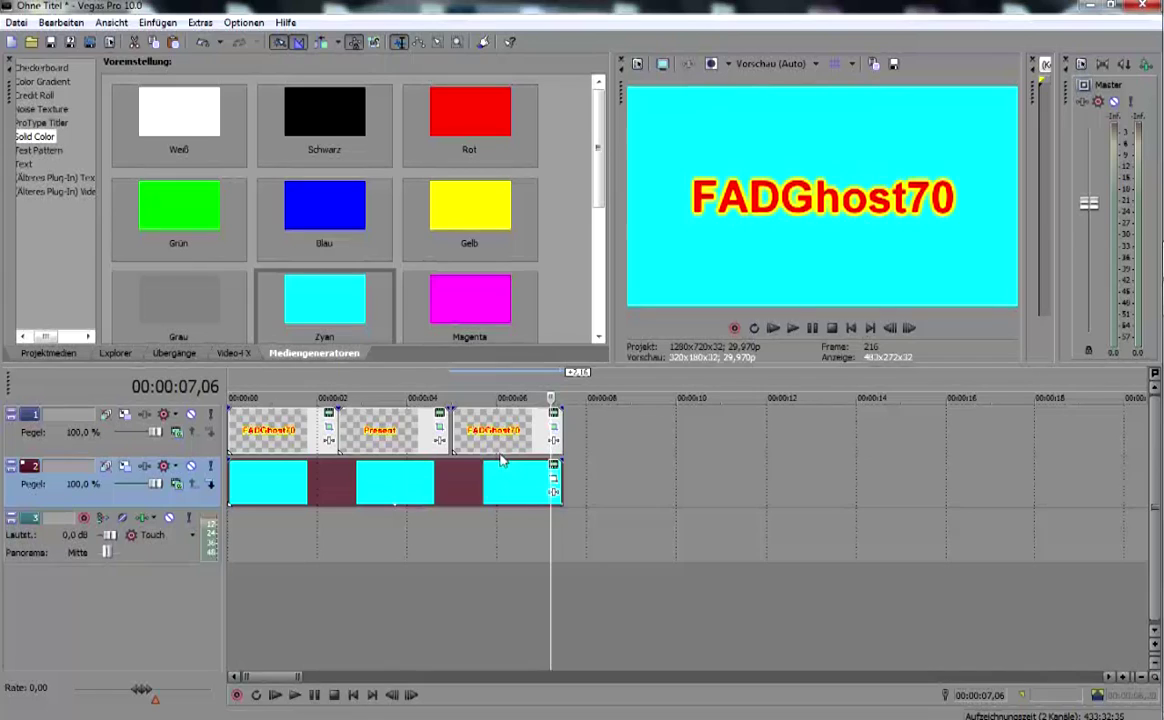
Apply the 3D Fly-In/Out transition preset Hinausdrehen between the first two titles, with X rotations 3.2600 and Y rotations 1.6600
{"action": "left_click", "coordinate": [176, 353]}
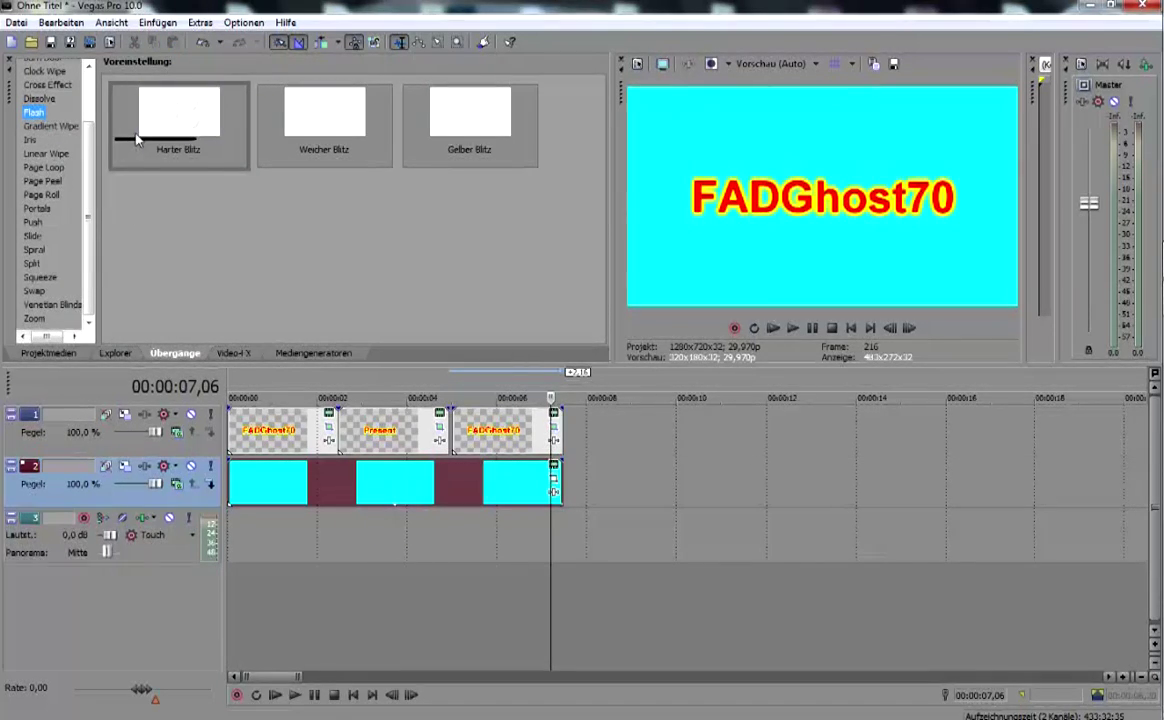
{"action": "scroll", "coordinate": [50, 228], "scroll_direction": "up", "scroll_amount": 3}
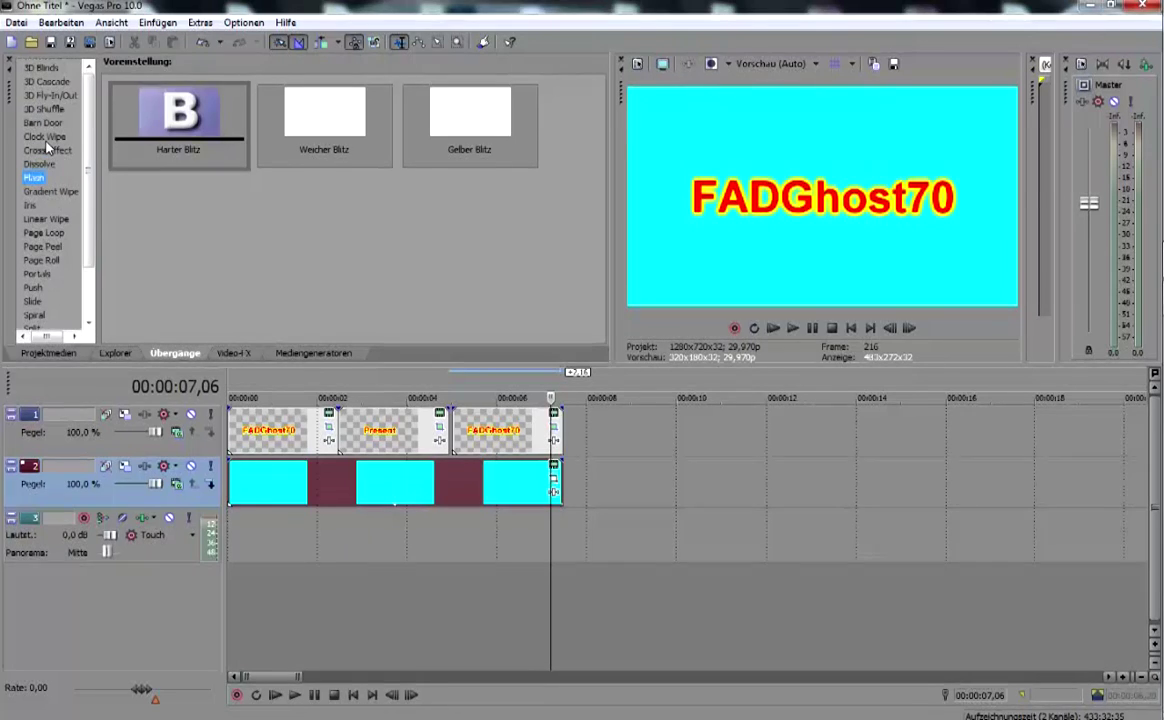
{"action": "left_click", "coordinate": [50, 95]}
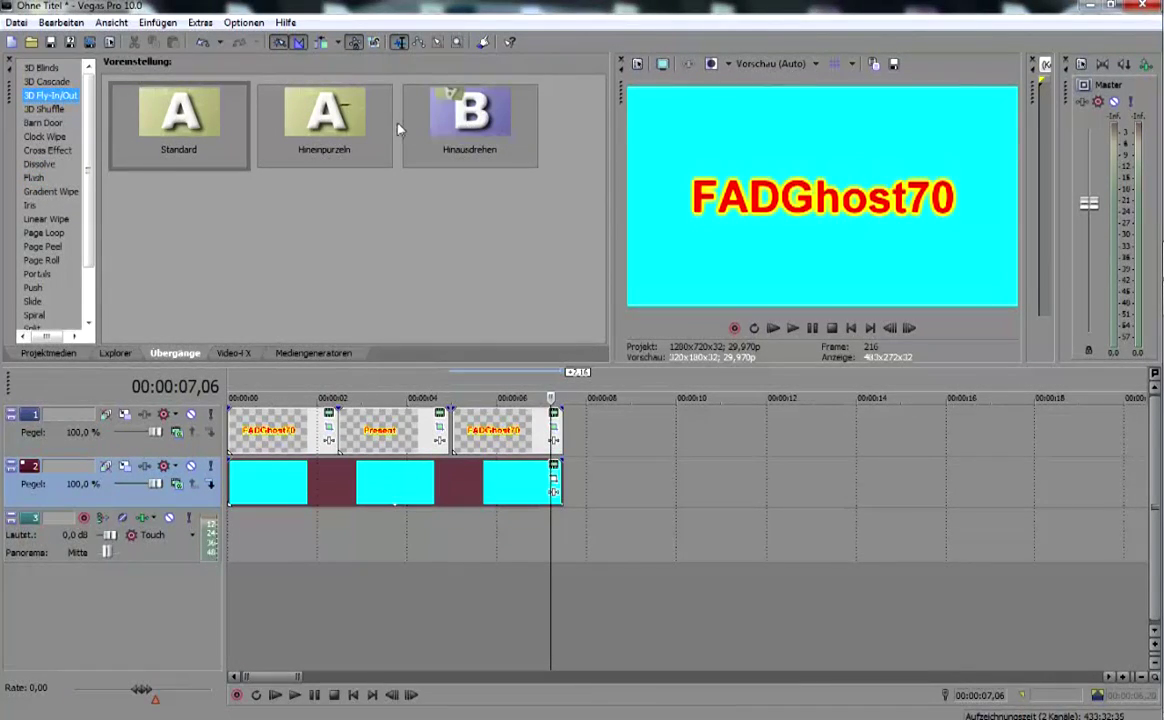
{"action": "left_click_drag", "start_coordinate": [445, 112], "coordinate": [323, 400]}
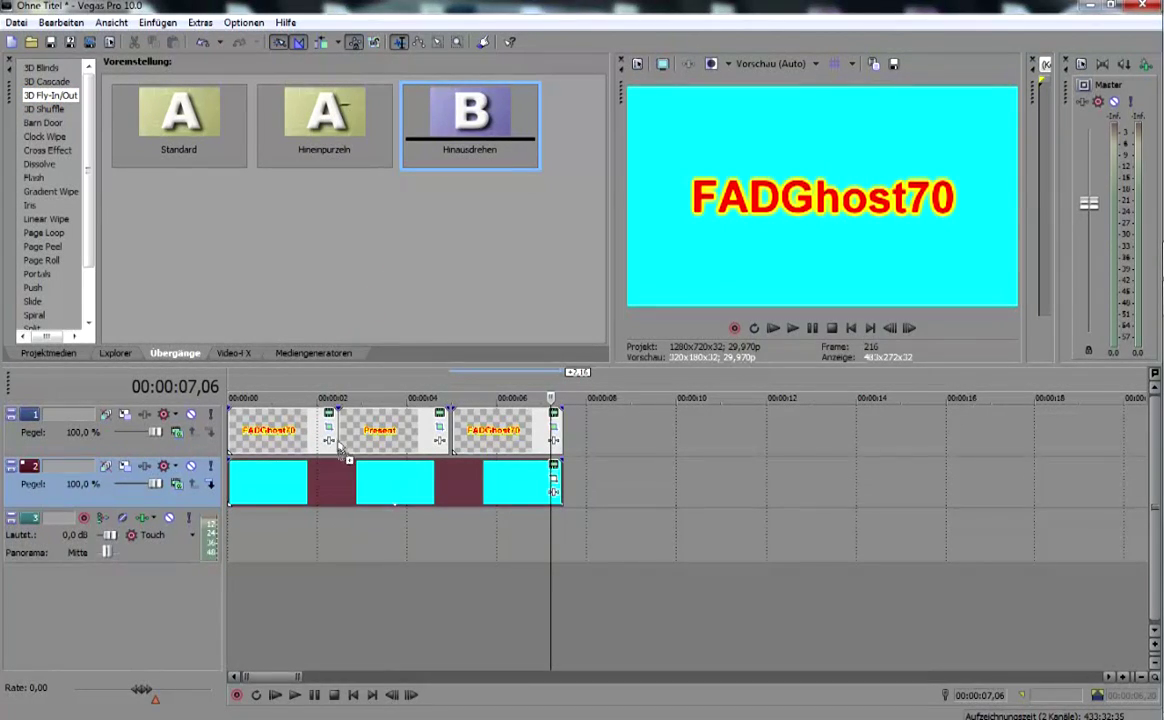
{"action": "left_click_drag", "start_coordinate": [337, 446], "coordinate": [336, 446]}
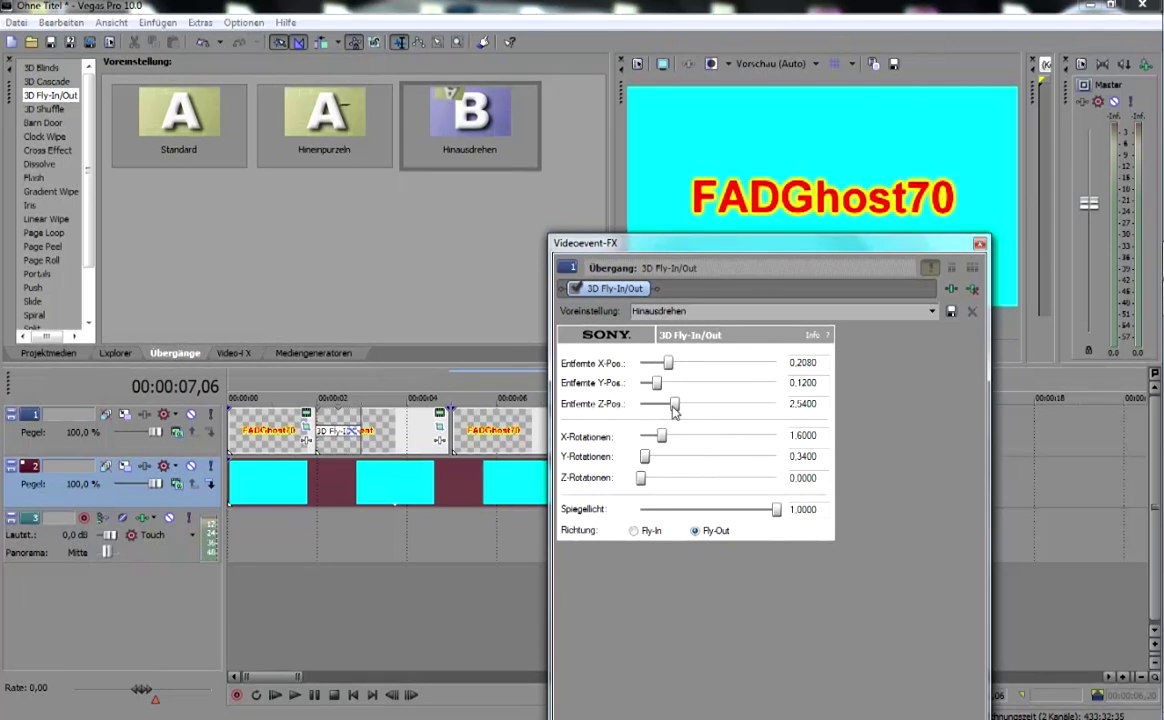
{"action": "left_click_drag", "start_coordinate": [649, 458], "coordinate": [664, 457]}
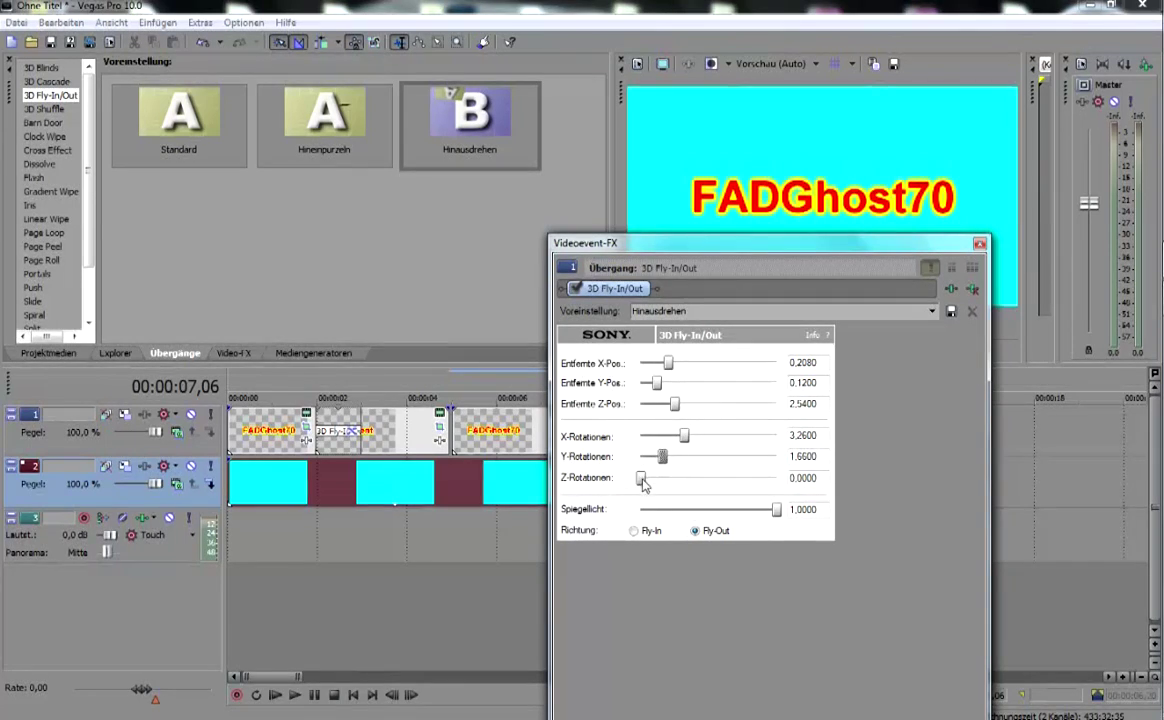
{"action": "left_click", "coordinate": [979, 244]}
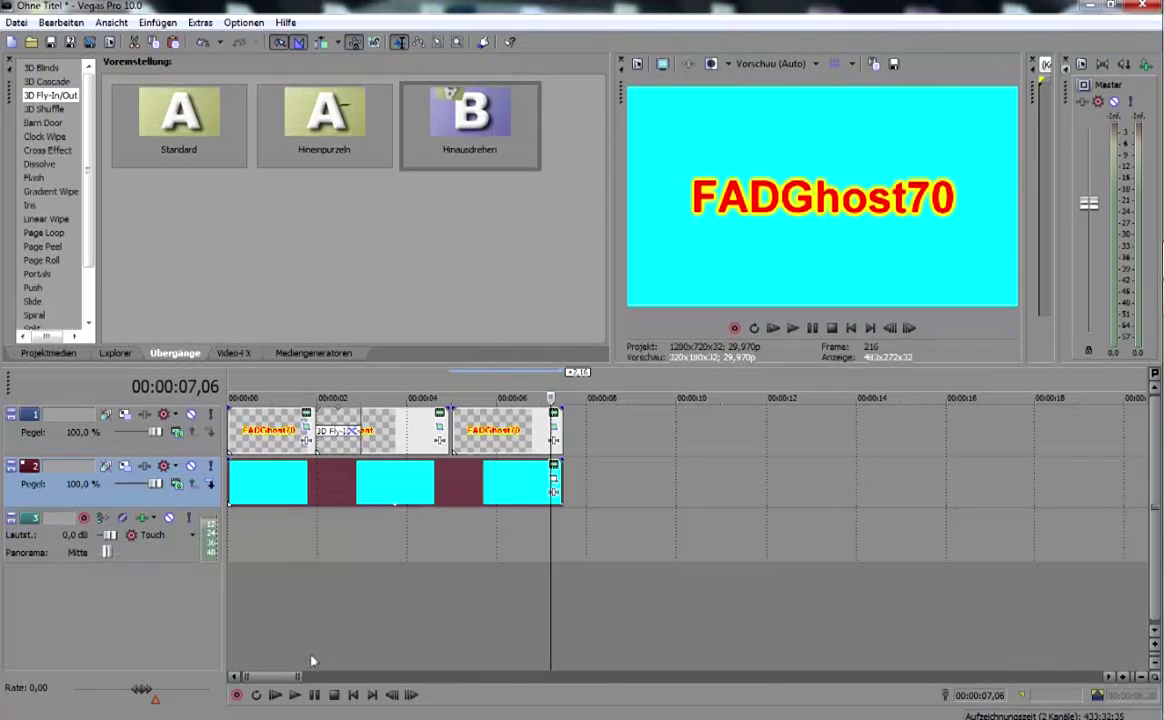
Play the timeline from the beginning to review the 3D Fly-In/Out transition, pause and replay it from the start
{"action": "left_click", "coordinate": [294, 695]}
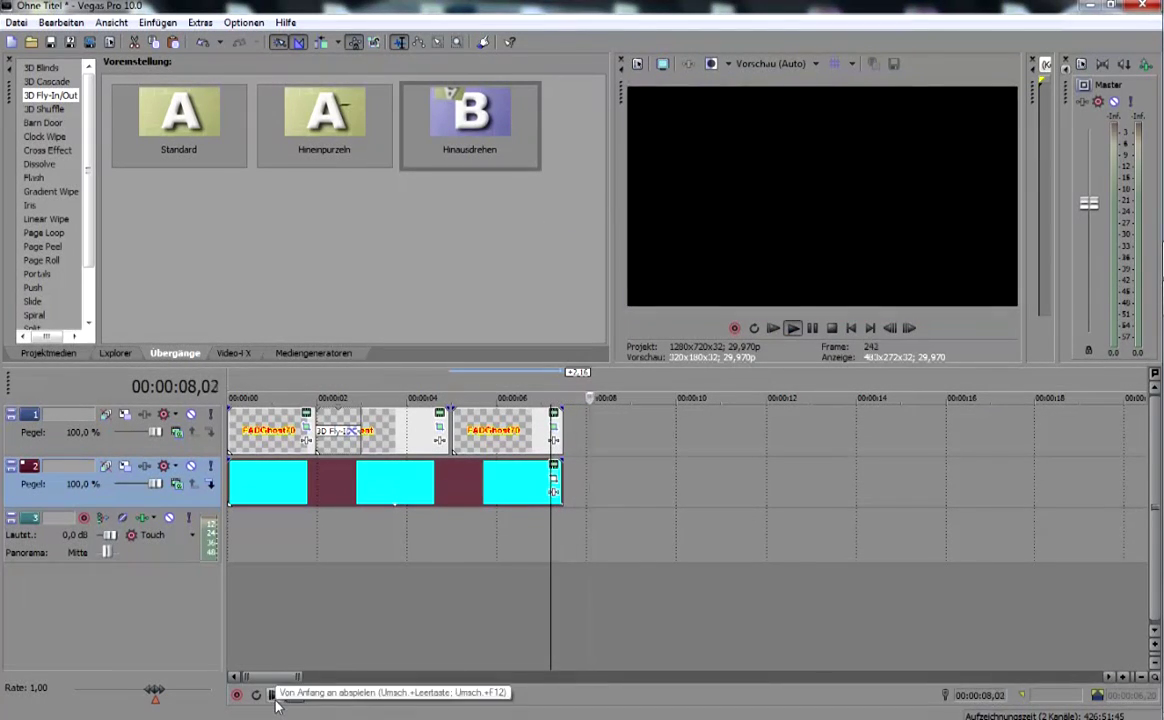
{"action": "left_click", "coordinate": [274, 695]}
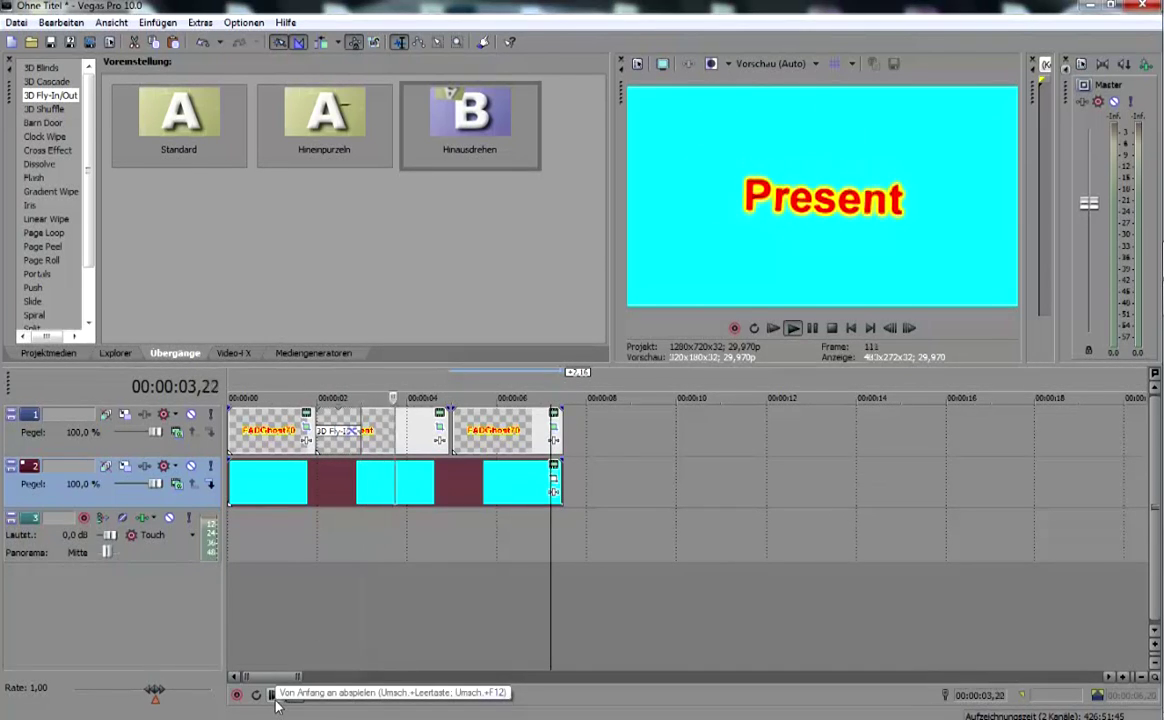
{"action": "left_click", "coordinate": [315, 695]}
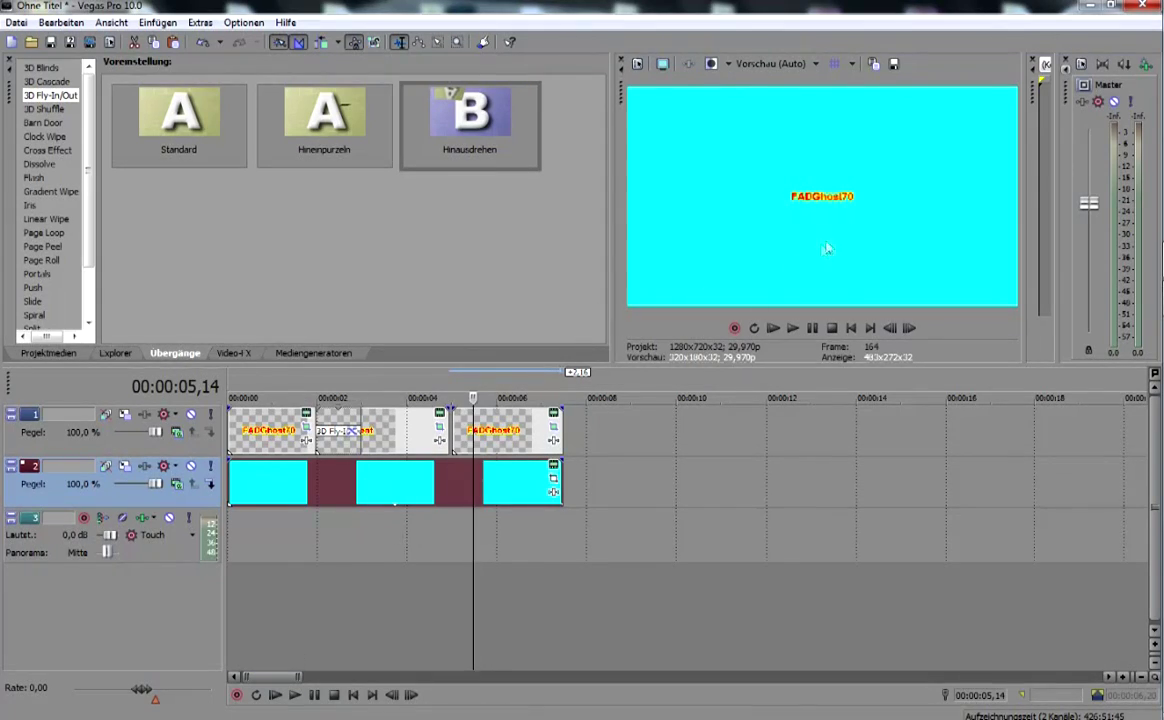
{"action": "left_click", "coordinate": [274, 695]}
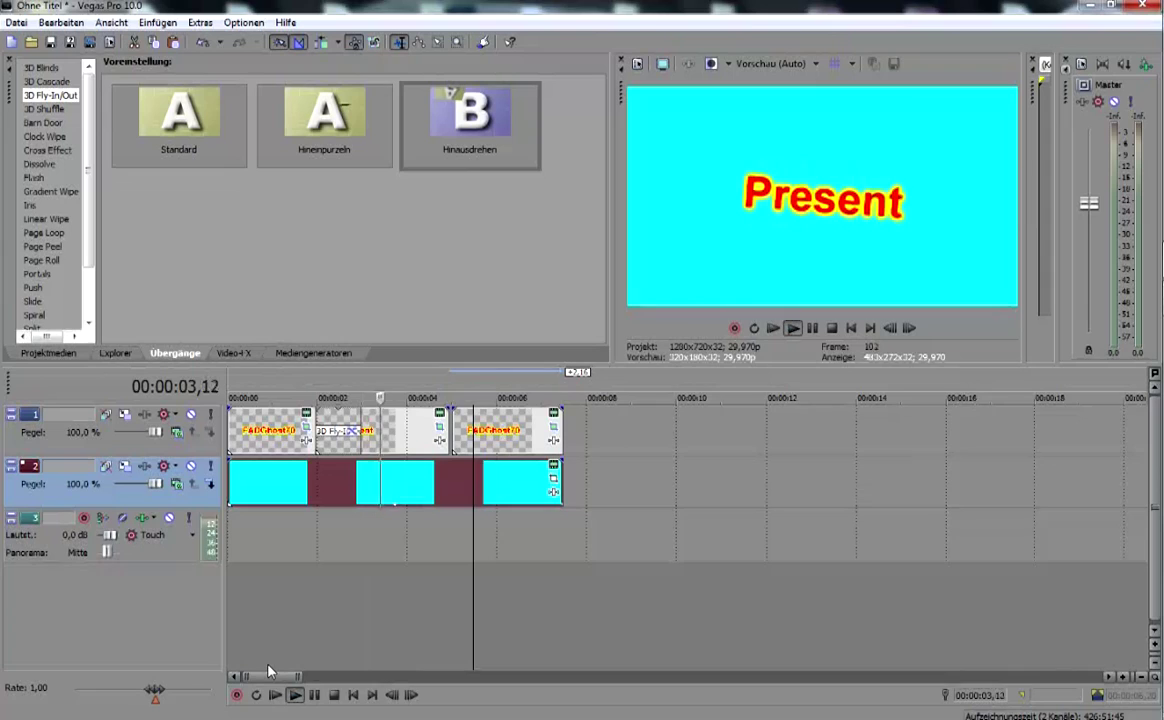
Apply the 3D Fly-In/Out transition preset Hineinpurzeln to the end of the "Present" title and play the timeline from the beginning
{"action": "left_click", "coordinate": [312, 695]}
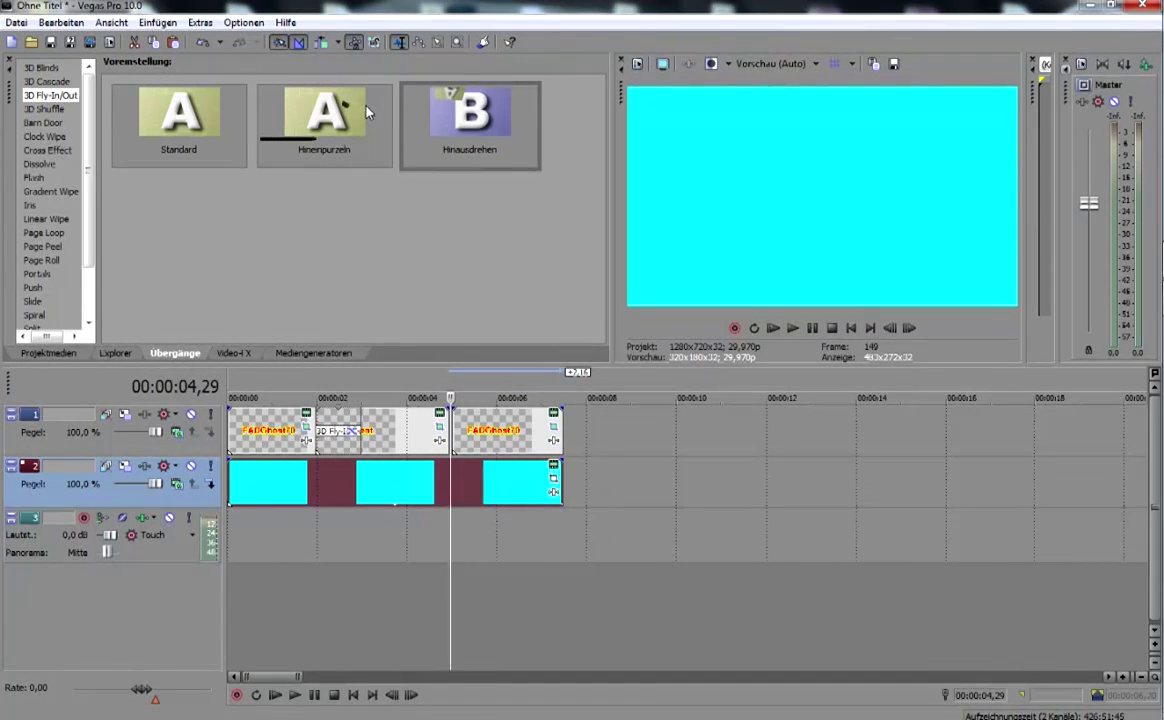
{"action": "left_click_drag", "start_coordinate": [340, 117], "coordinate": [405, 292]}
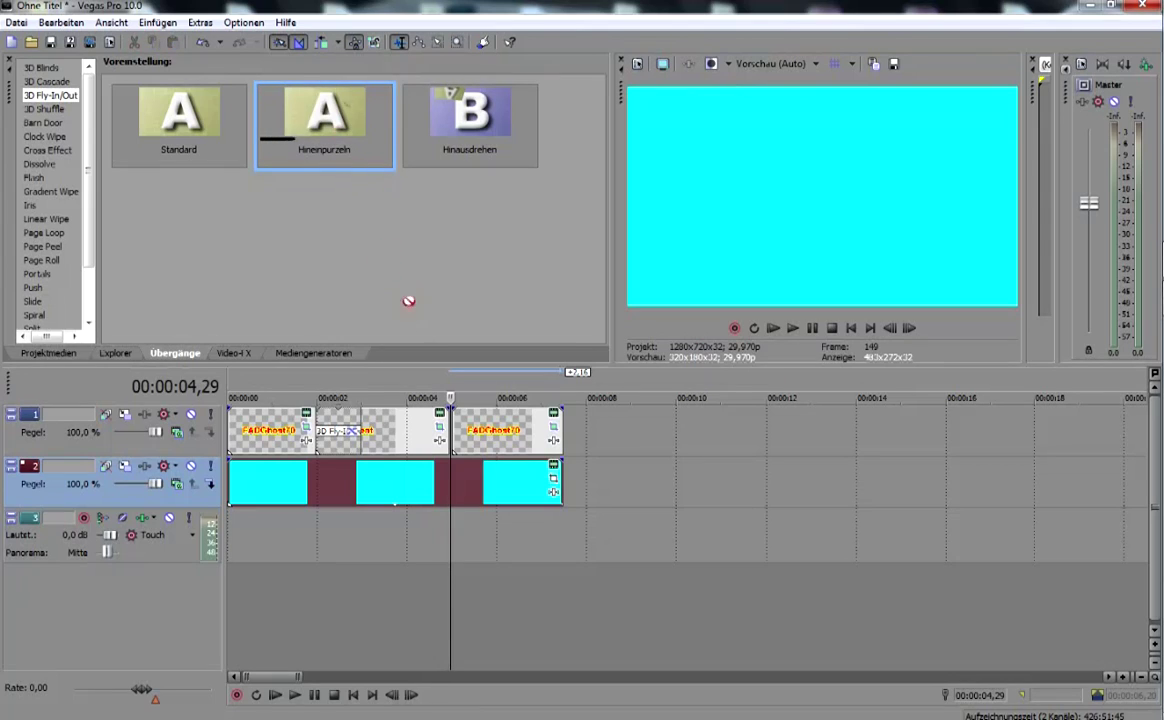
{"action": "left_click_drag", "start_coordinate": [451, 425], "coordinate": [452, 439]}
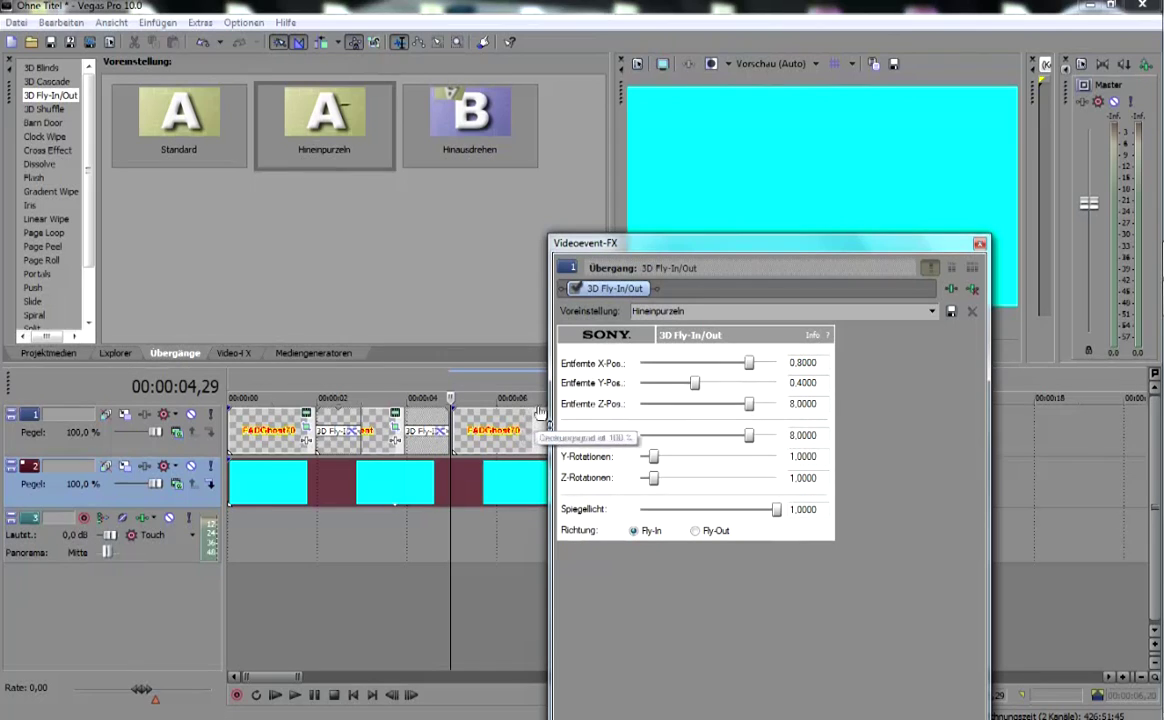
{"action": "left_click", "coordinate": [979, 244]}
{"action": "left_click", "coordinate": [278, 695]}
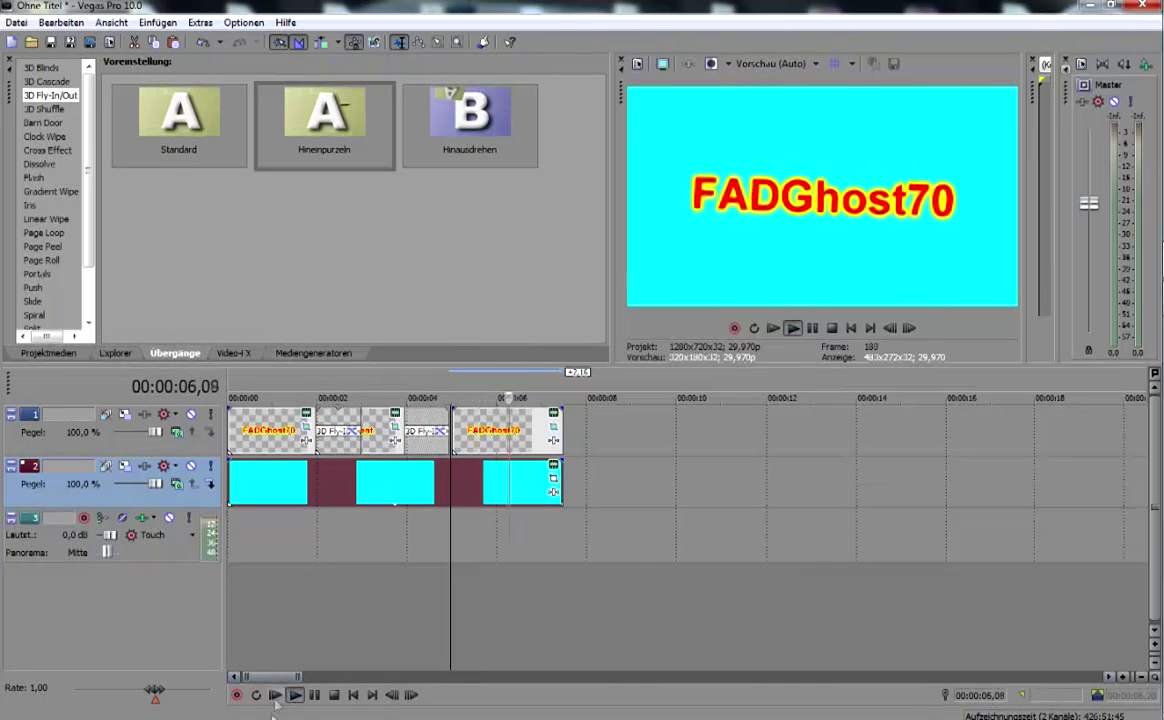
{"action": "left_click", "coordinate": [314, 695]}
Remove the Hineinpurzeln transition from the end of the "Present" title
{"action": "left_click", "coordinate": [422, 427]}
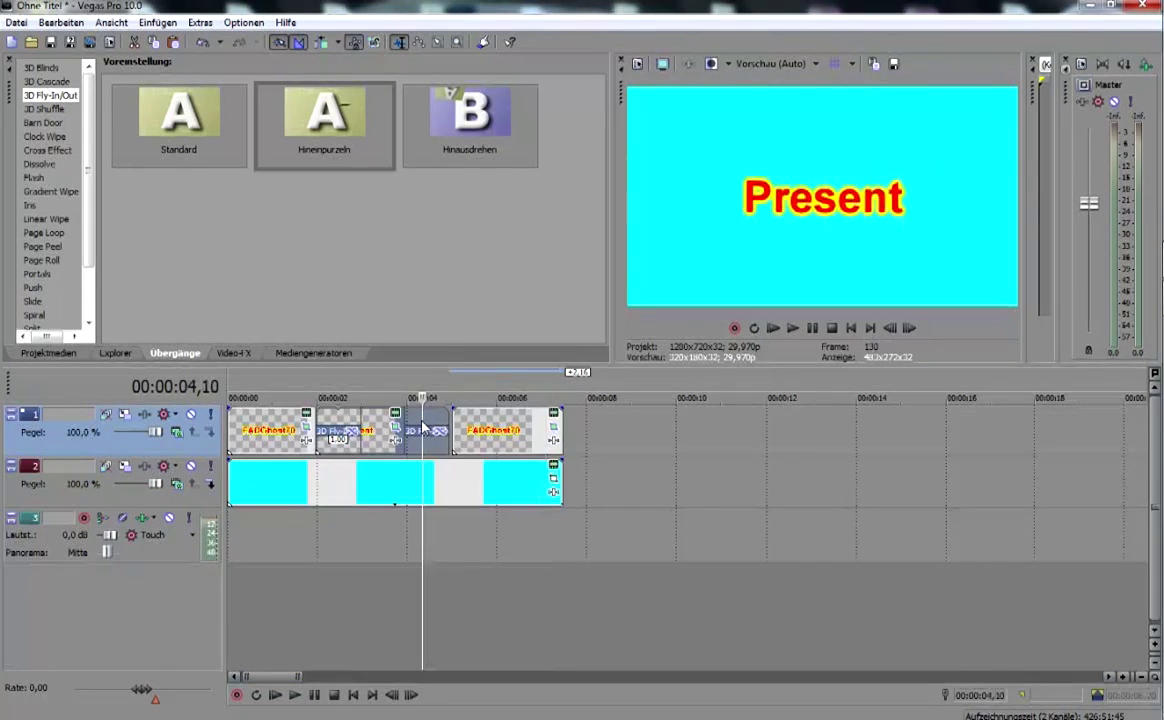
{"action": "right_click", "coordinate": [437, 428]}
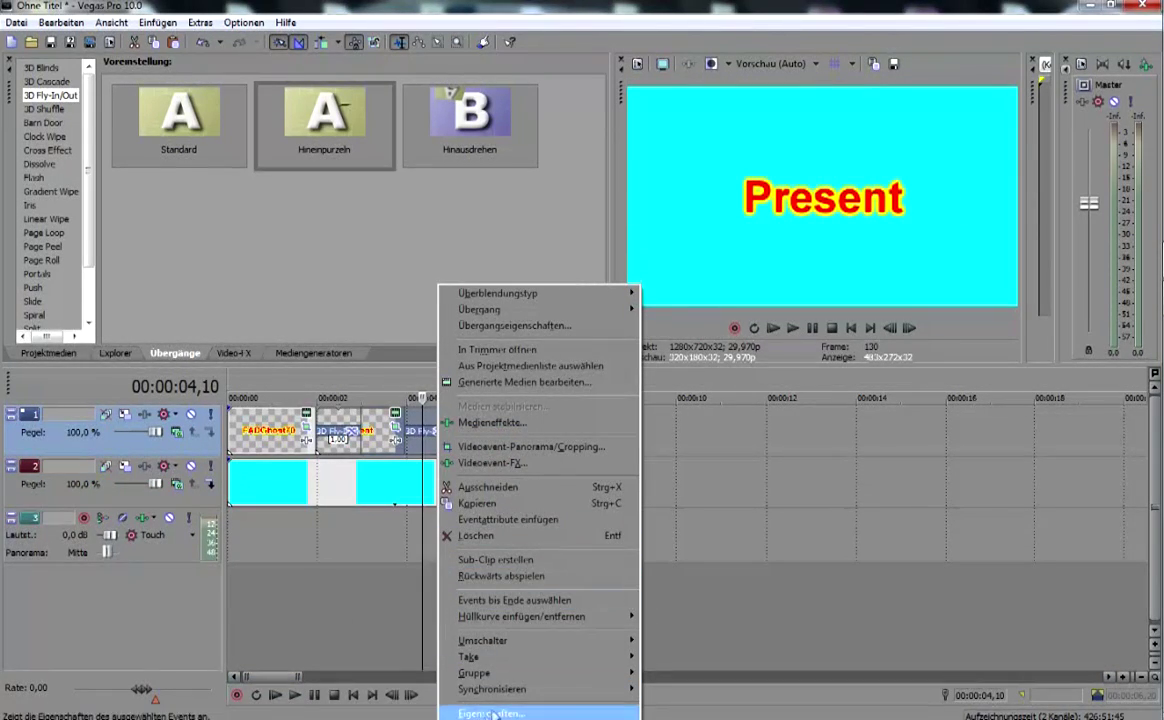
{"action": "mouse_move", "coordinate": [570, 640]}
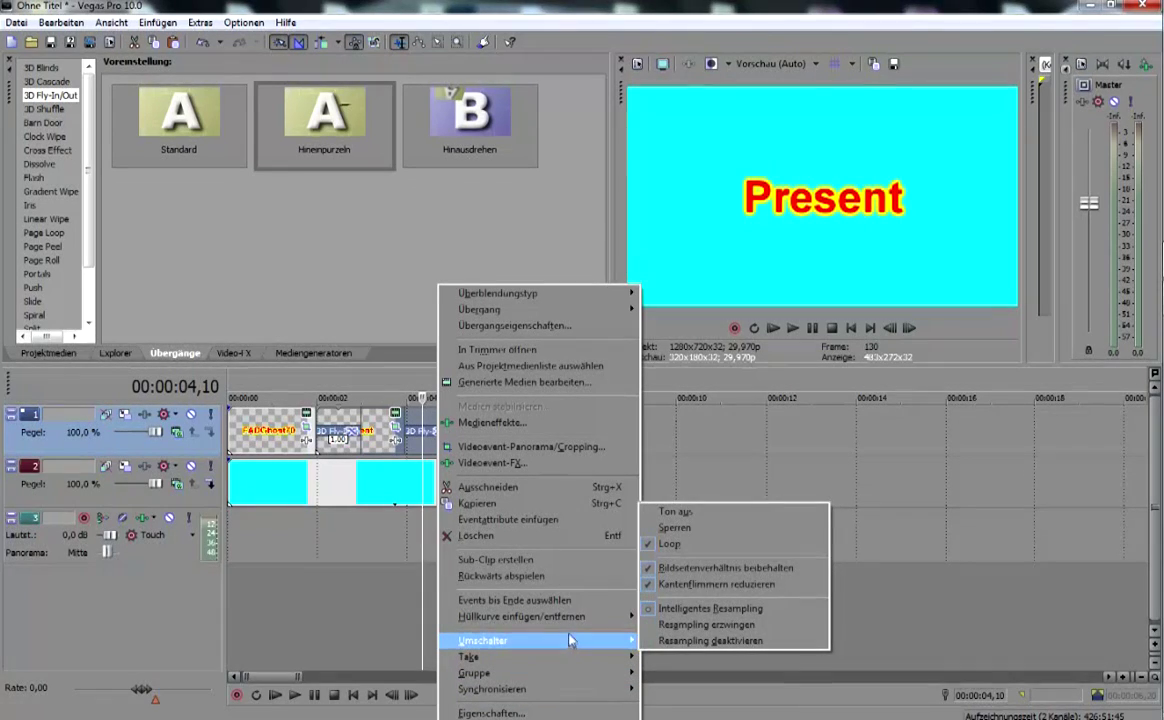
{"action": "left_click", "coordinate": [525, 536]}
{"action": "left_click", "coordinate": [727, 547]}
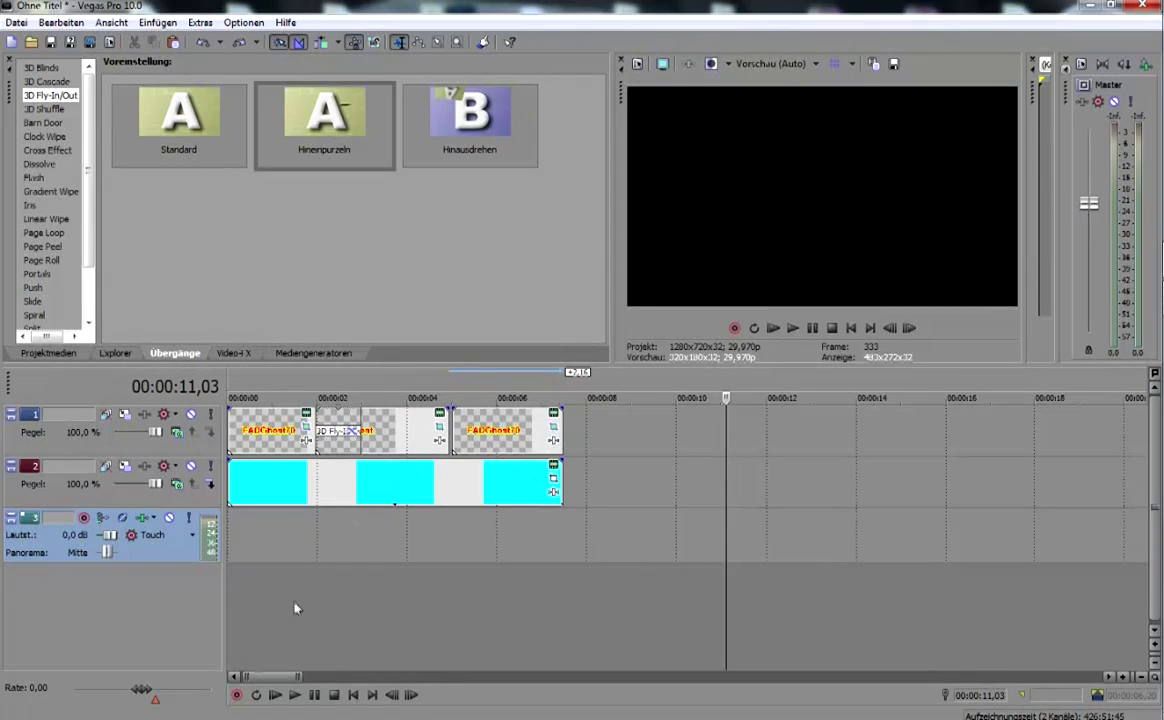
Play the timeline to review the titles without a transition at the end of "Present", and pause playback
{"action": "left_click", "coordinate": [294, 695]}
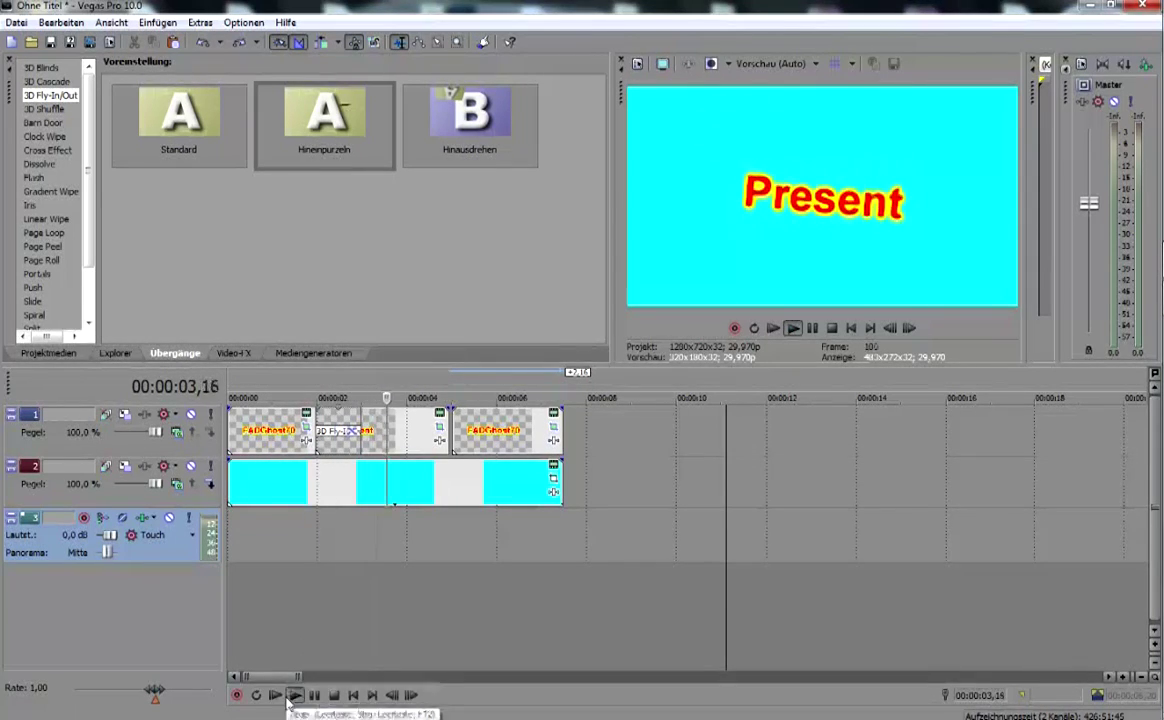
{"action": "left_click", "coordinate": [295, 696]}
{"action": "left_click", "coordinate": [295, 696]}
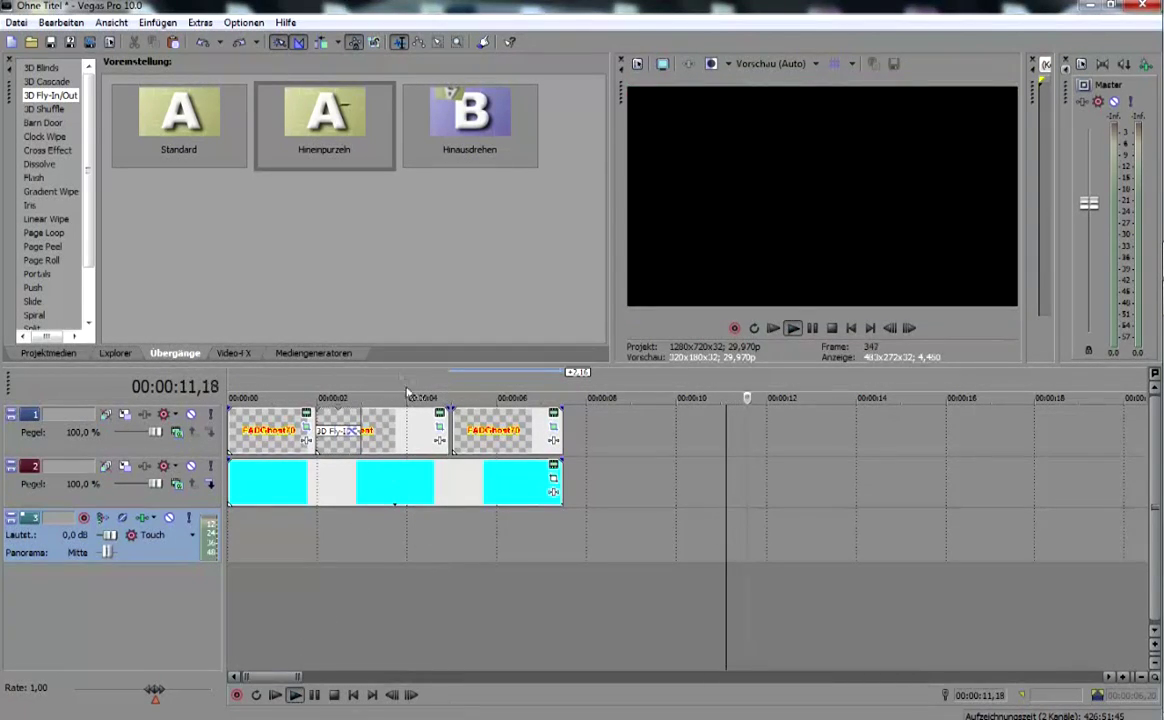
{"action": "left_click", "coordinate": [317, 696]}
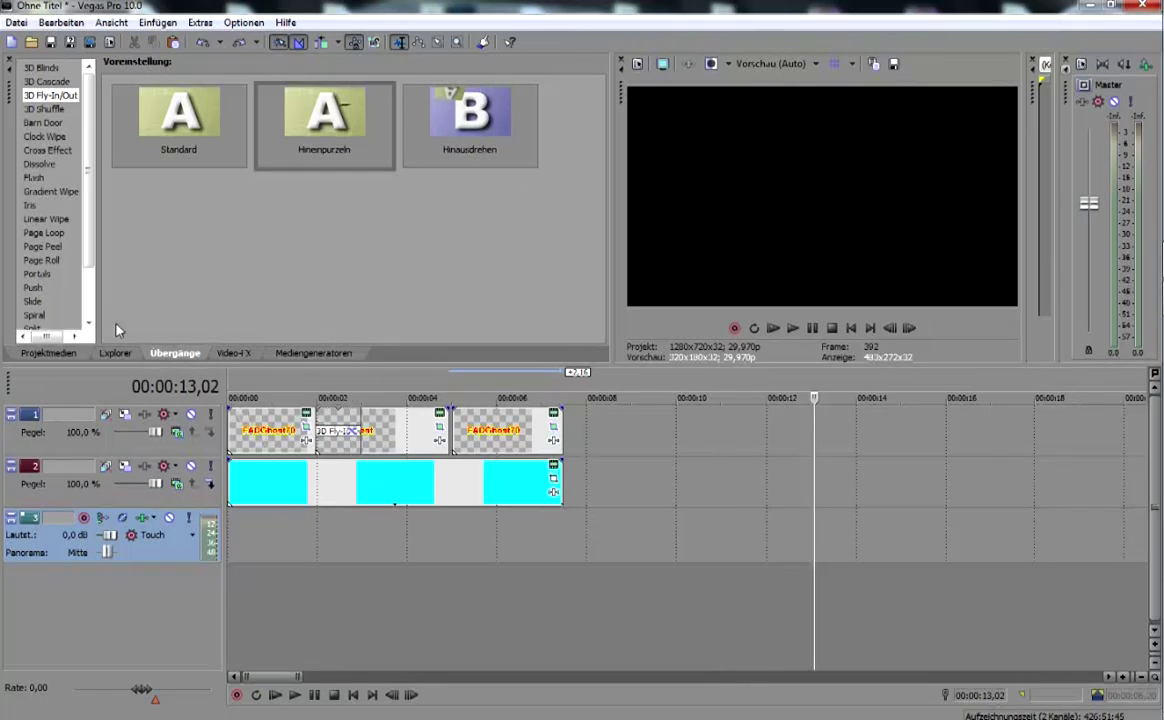
Apply 3D Blinds preset Spielautomat to the end of "Present", shorten it, and set 6 sections, 5 additional rotations and staggering 0.5220
{"action": "left_click", "coordinate": [40, 67]}
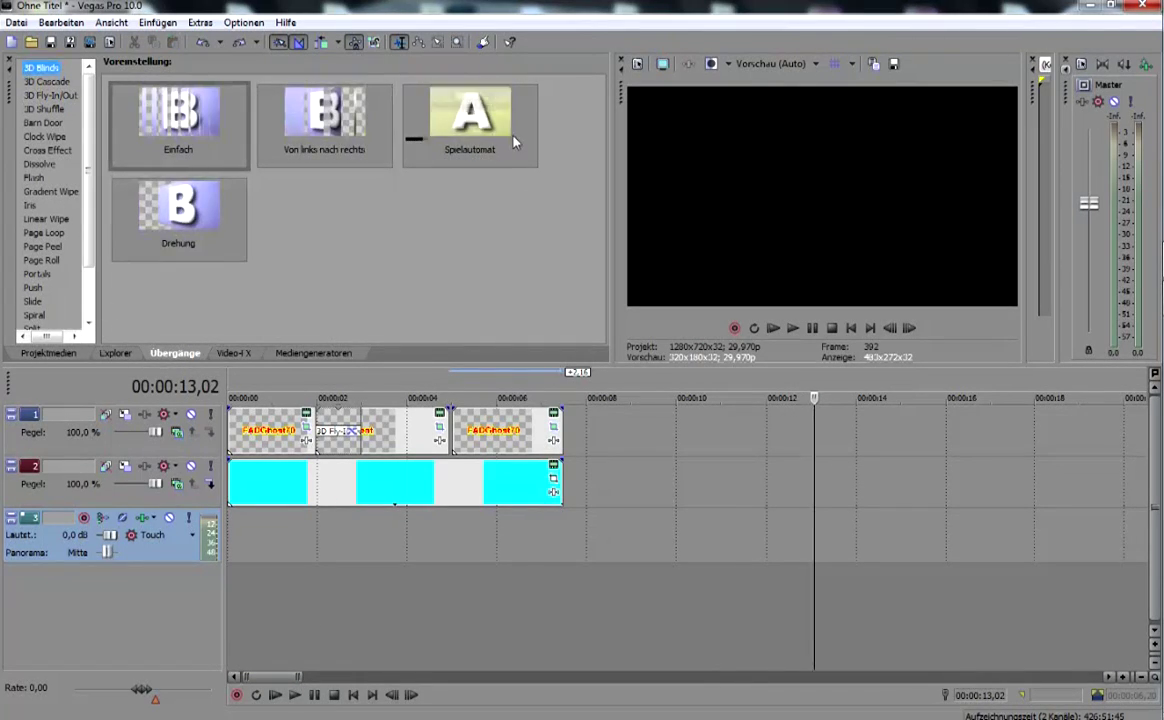
{"action": "left_click_drag", "start_coordinate": [484, 158], "coordinate": [446, 441]}
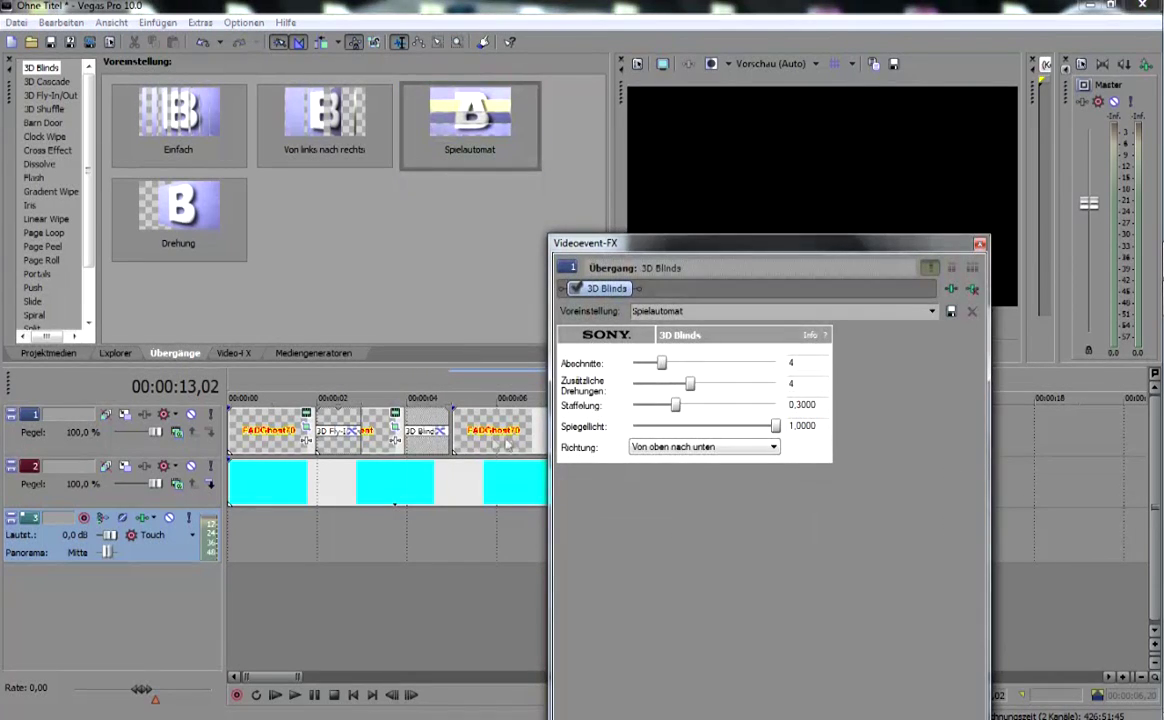
{"action": "left_click_drag", "start_coordinate": [405, 441], "coordinate": [436, 441]}
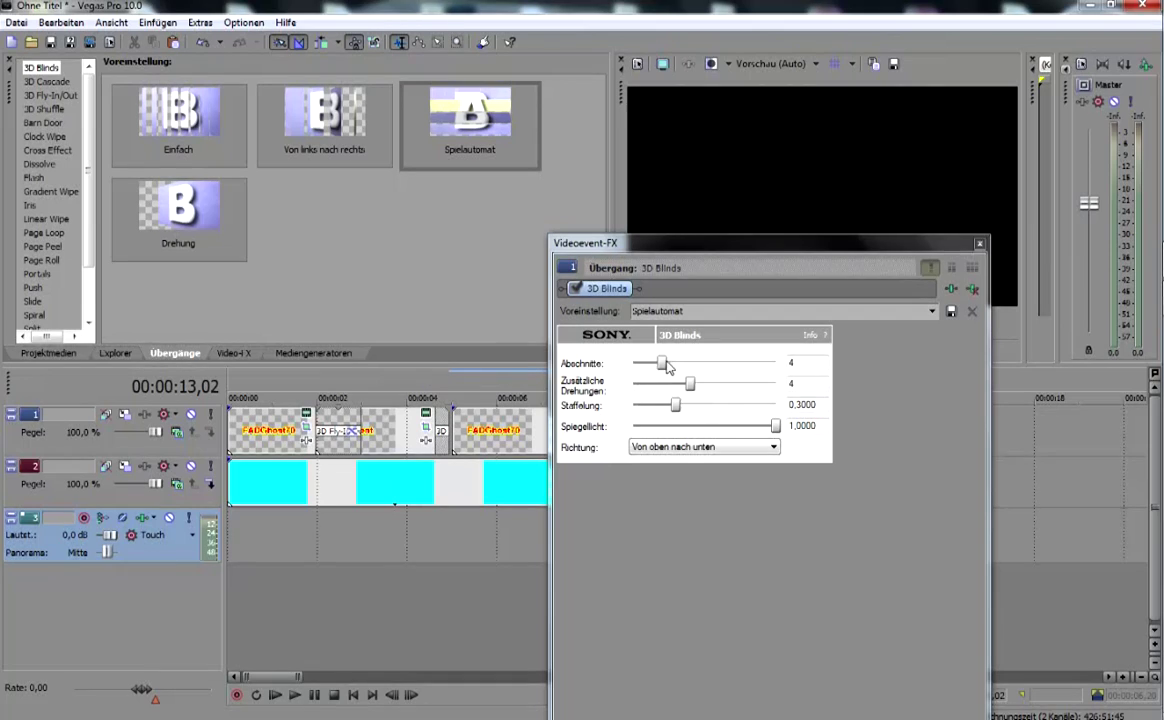
{"action": "left_click_drag", "start_coordinate": [664, 364], "coordinate": [708, 375]}
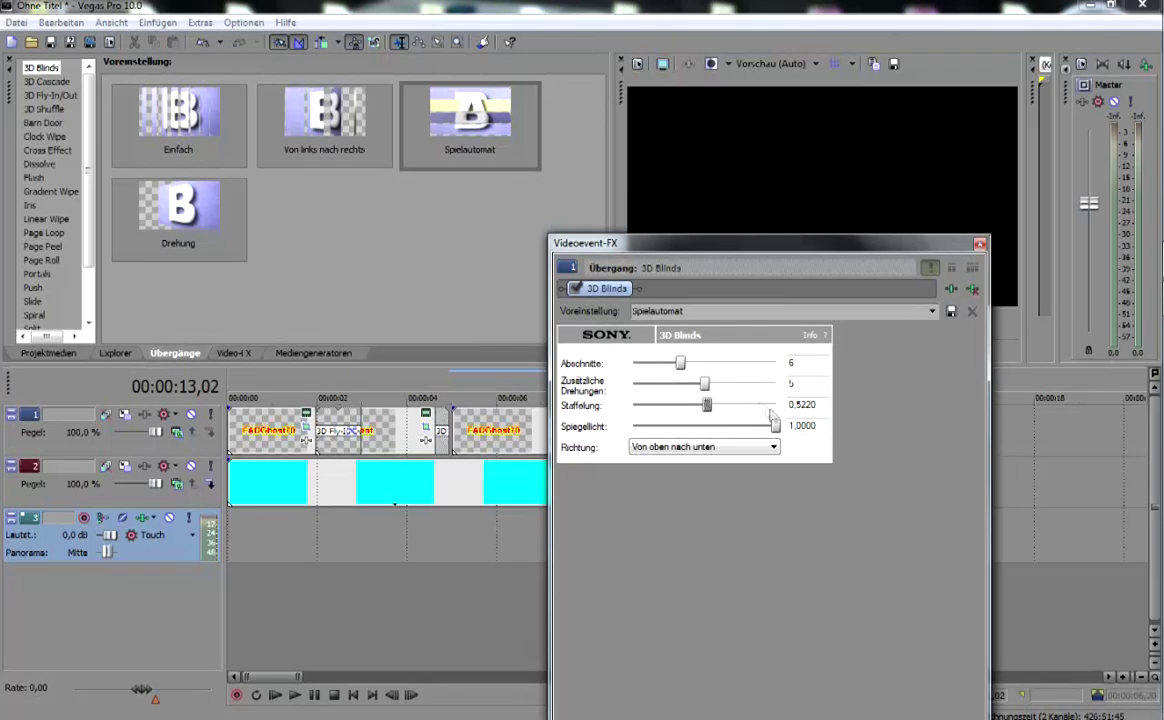
{"action": "left_click", "coordinate": [981, 245]}
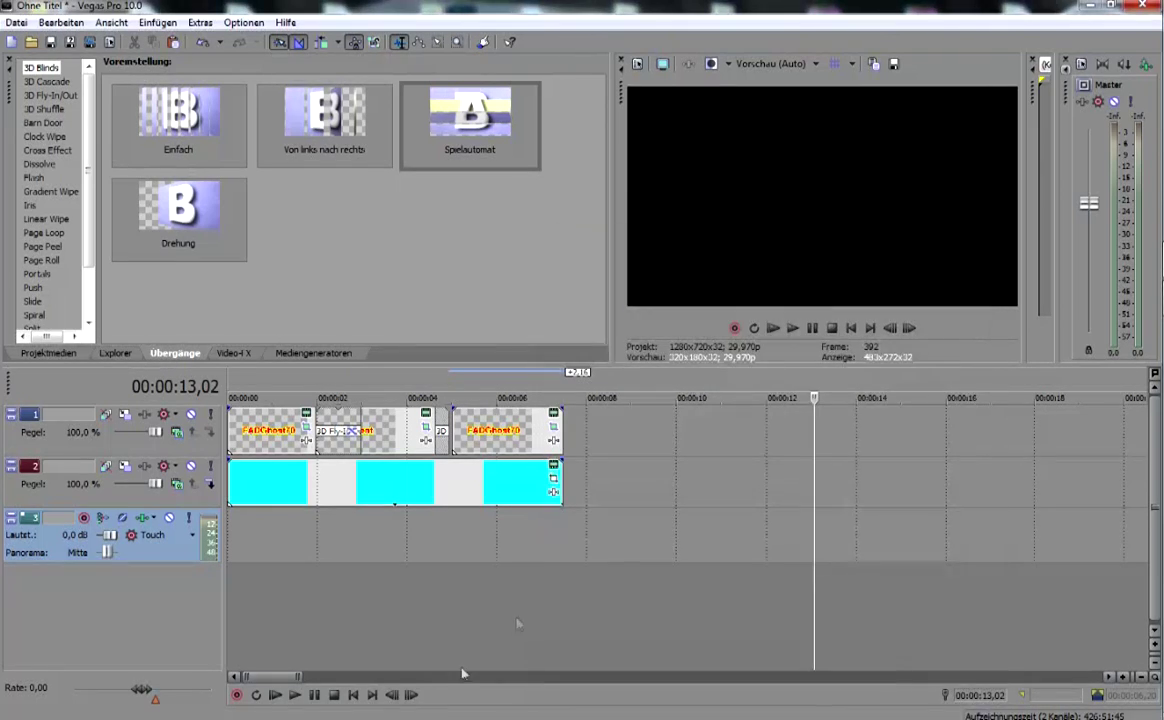
Review the 3D Blinds transition from the beginning and undo its shortening and application at the end of "Present"
{"action": "left_click", "coordinate": [275, 695]}
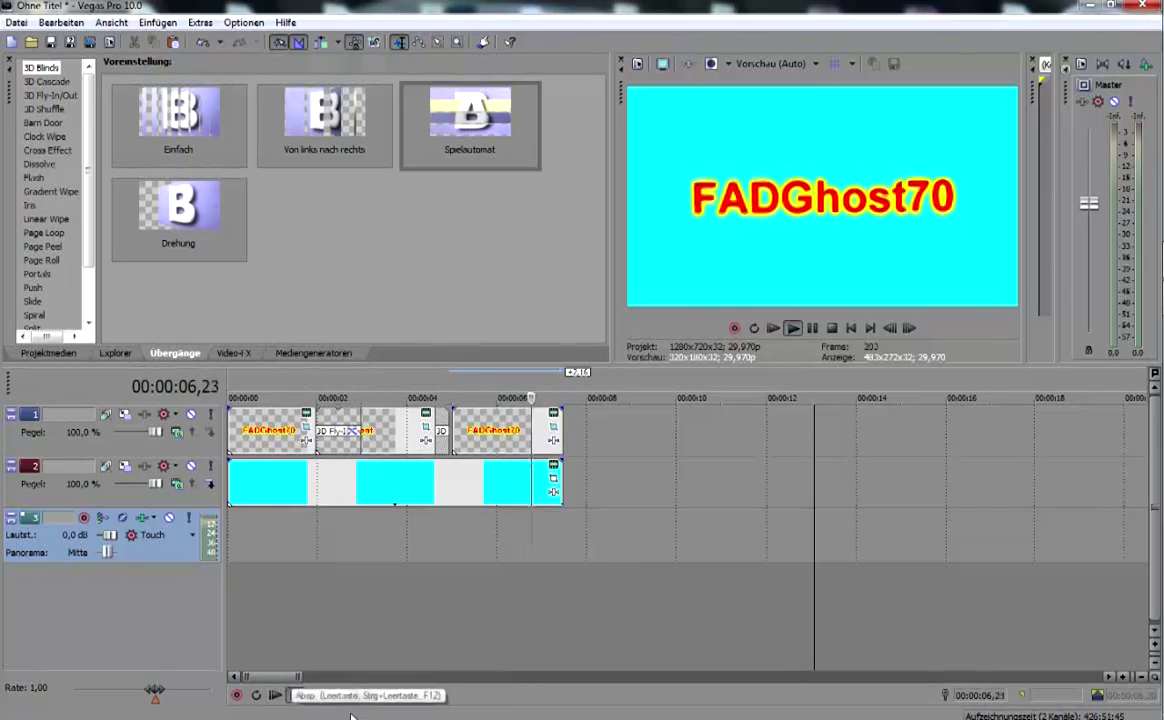
{"action": "left_click", "coordinate": [444, 450]}
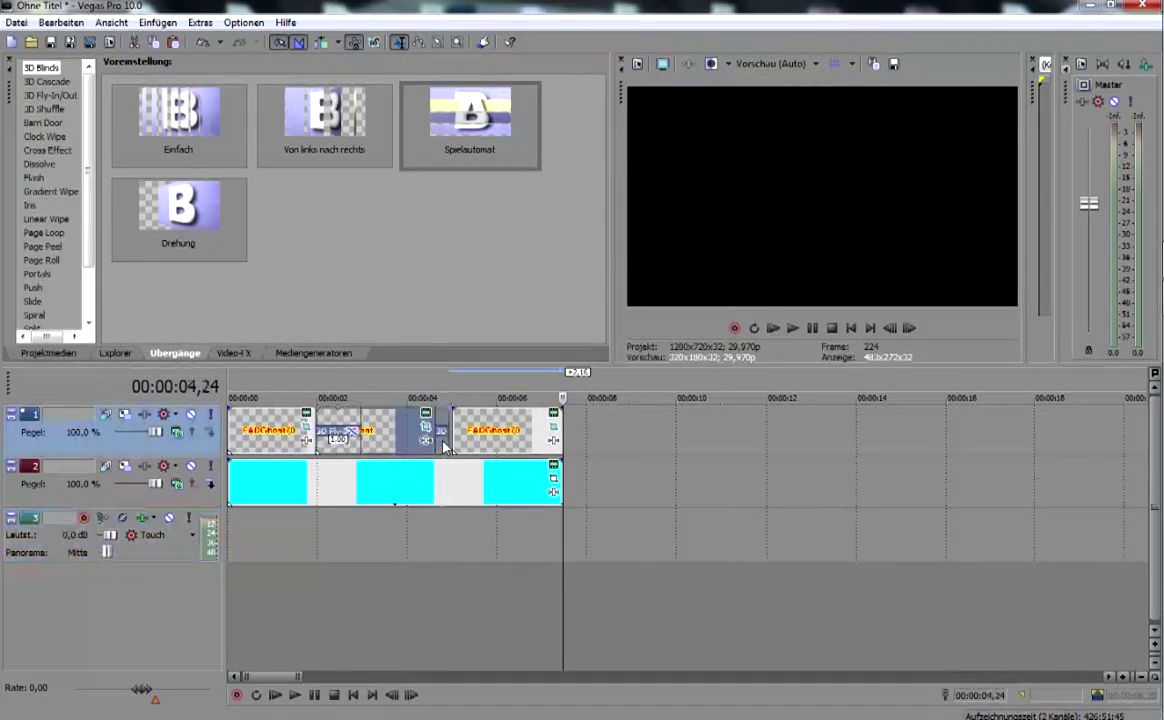
{"action": "right_click", "coordinate": [444, 450]}
{"action": "left_click", "coordinate": [530, 98]}
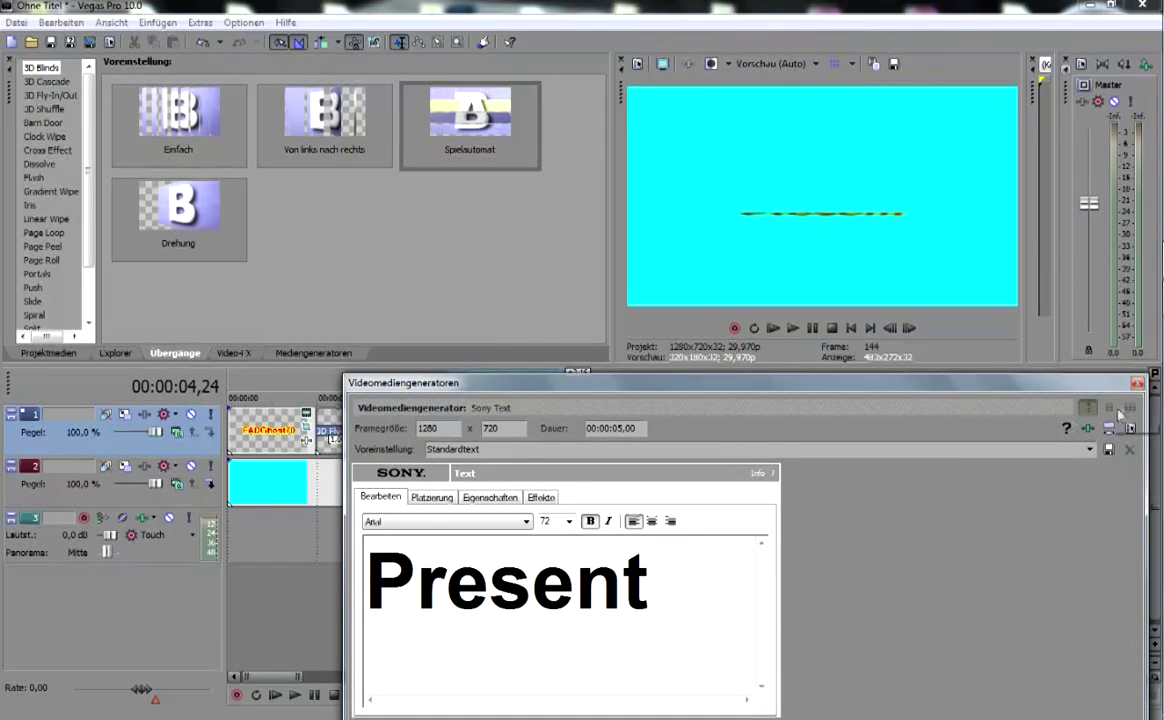
{"action": "left_click", "coordinate": [1137, 385]}
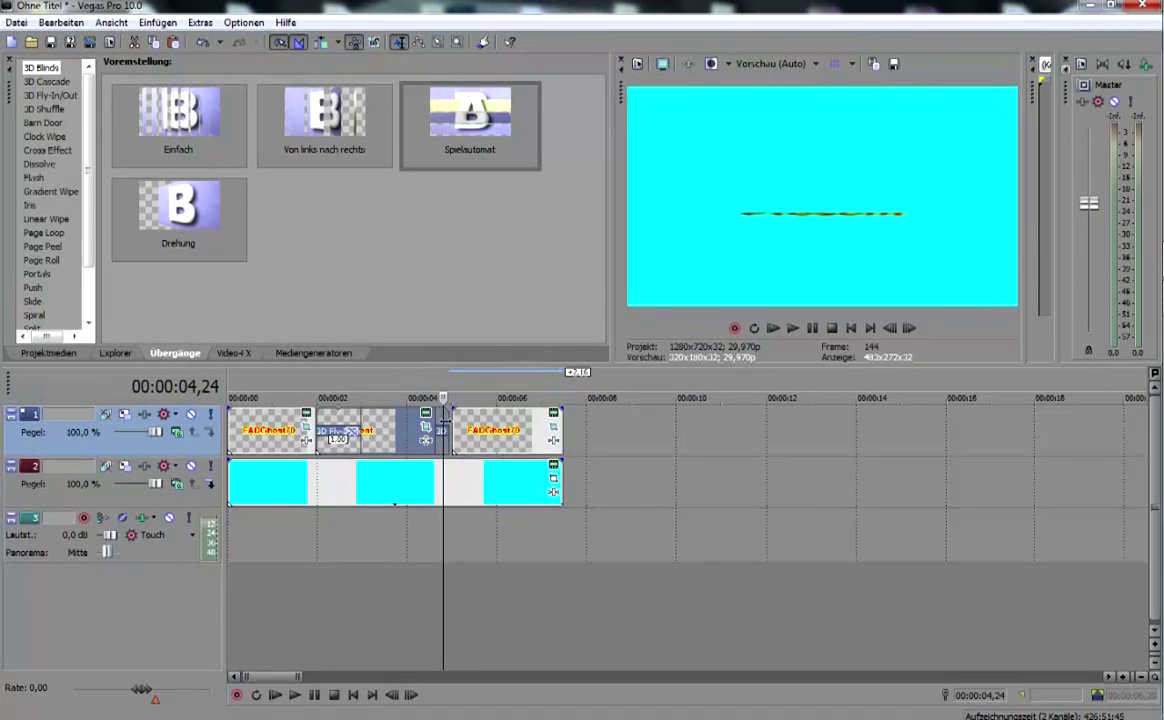
{"action": "key", "text": "ctrl+z"}
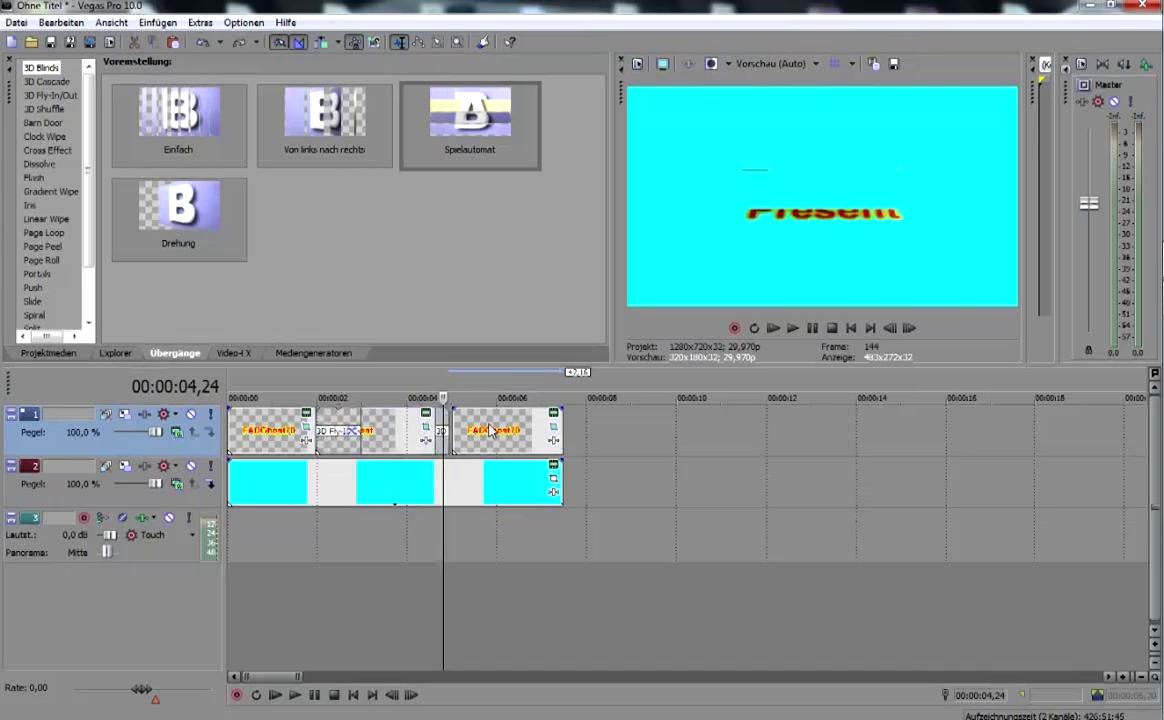
{"action": "key", "text": "ctrl+z"}
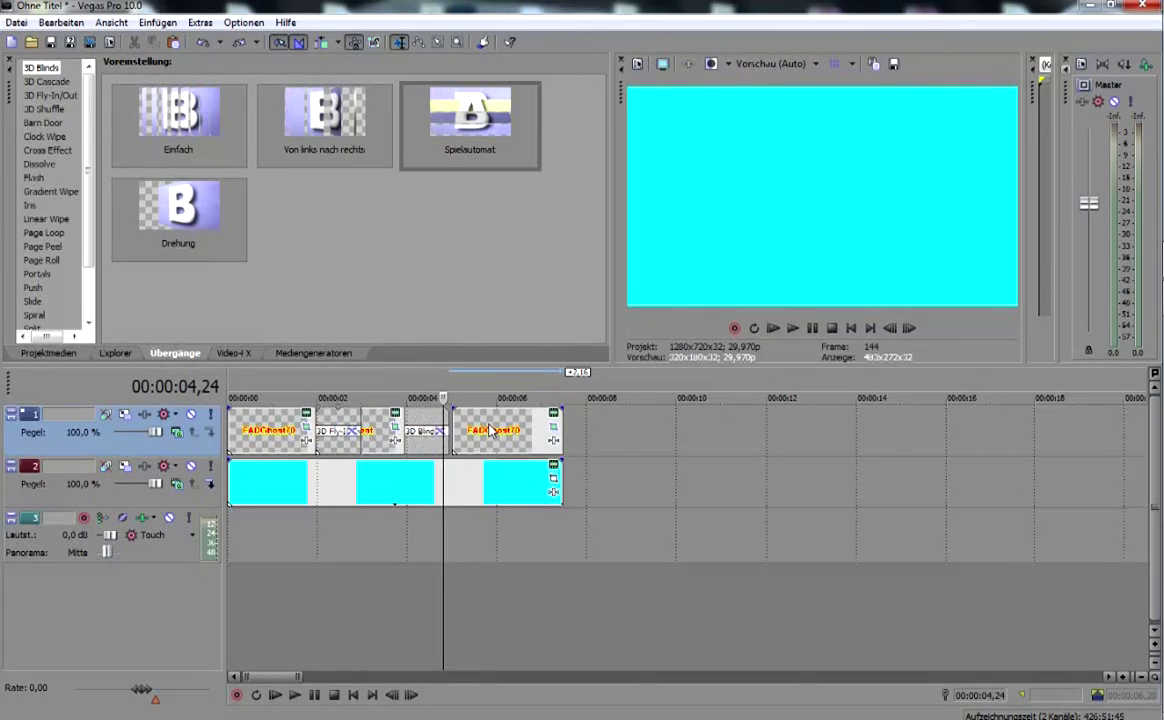
{"action": "key", "text": "ctrl+z"}
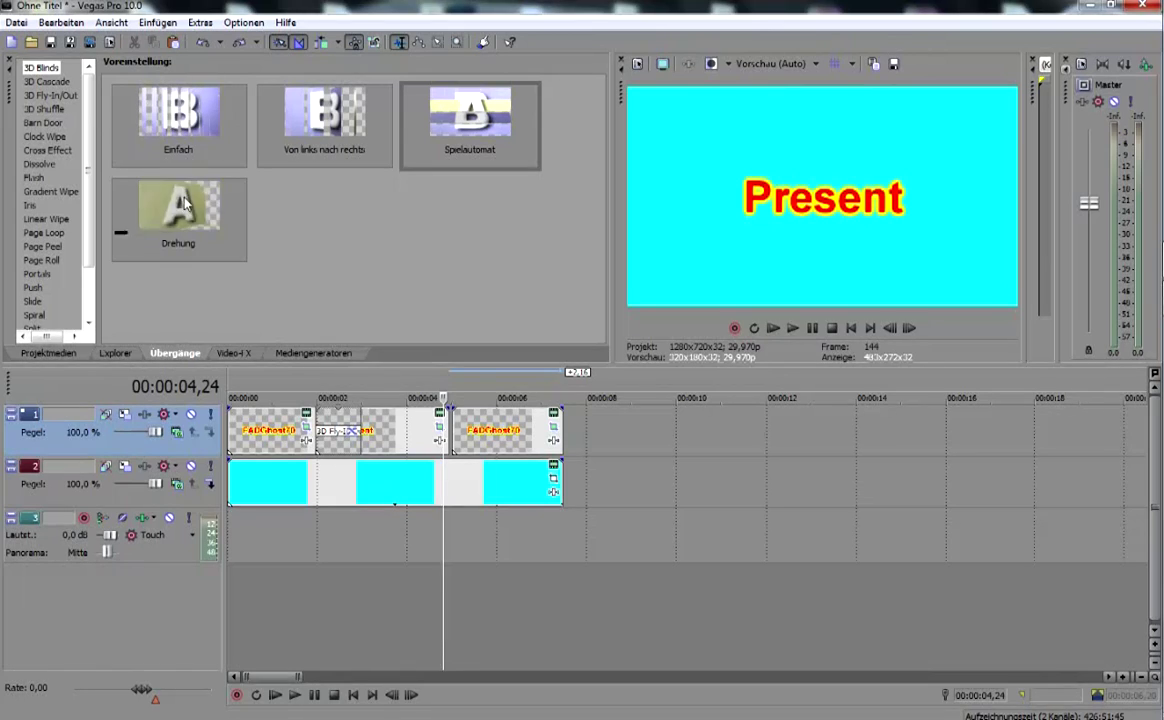
Examine the presets of the Gradient Wipe, Cross Effect, Spiral, Swap, Venetian Blinds and Zoom transitions
{"action": "left_click", "coordinate": [46, 192]}
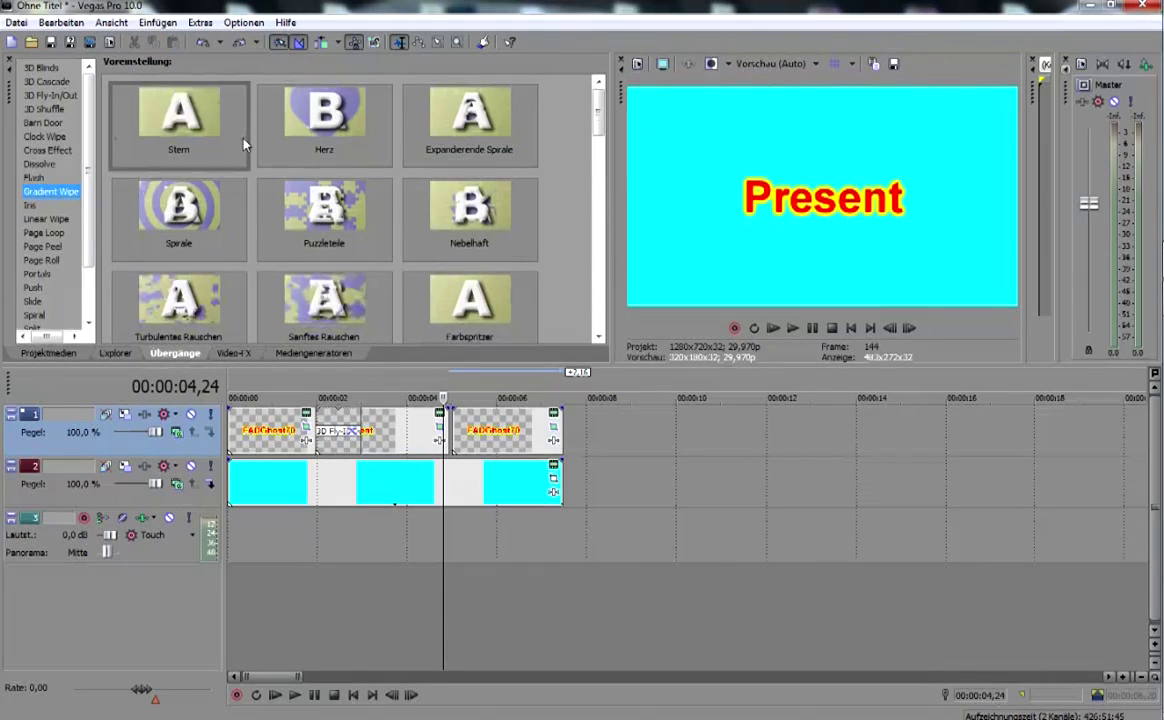
{"action": "left_click", "coordinate": [40, 151]}
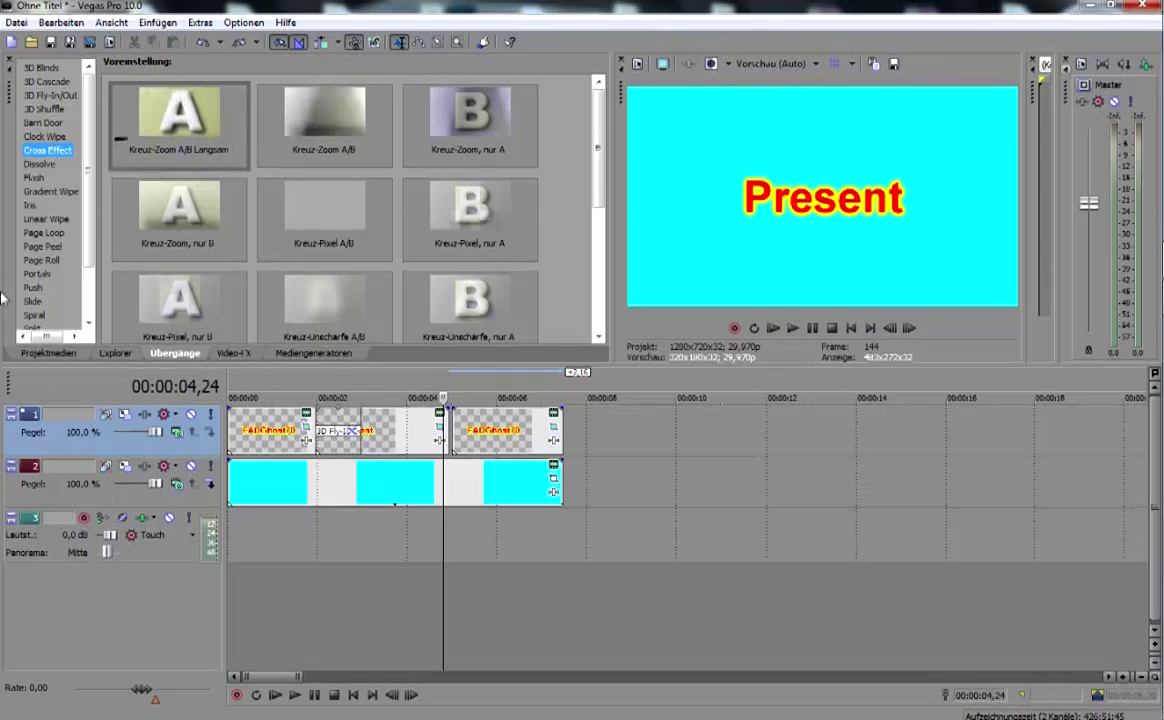
{"action": "scroll", "coordinate": [50, 200], "scroll_direction": "down", "scroll_amount": 2}
{"action": "left_click", "coordinate": [34, 249]}
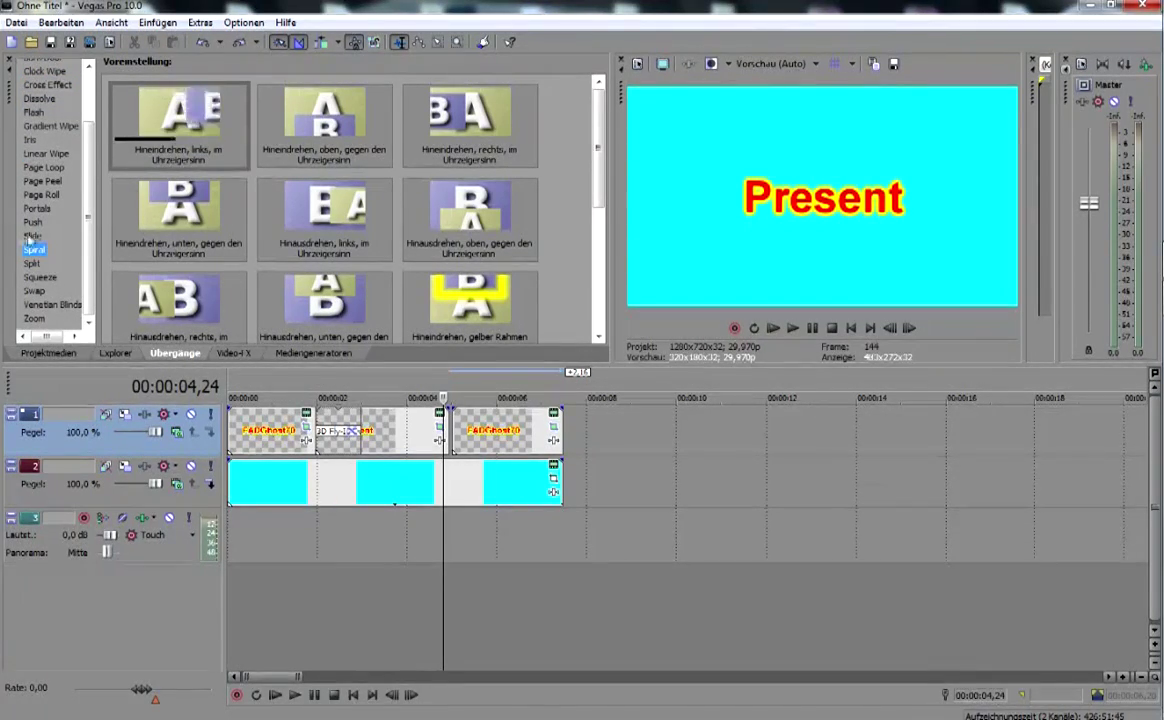
{"action": "left_click", "coordinate": [34, 290]}
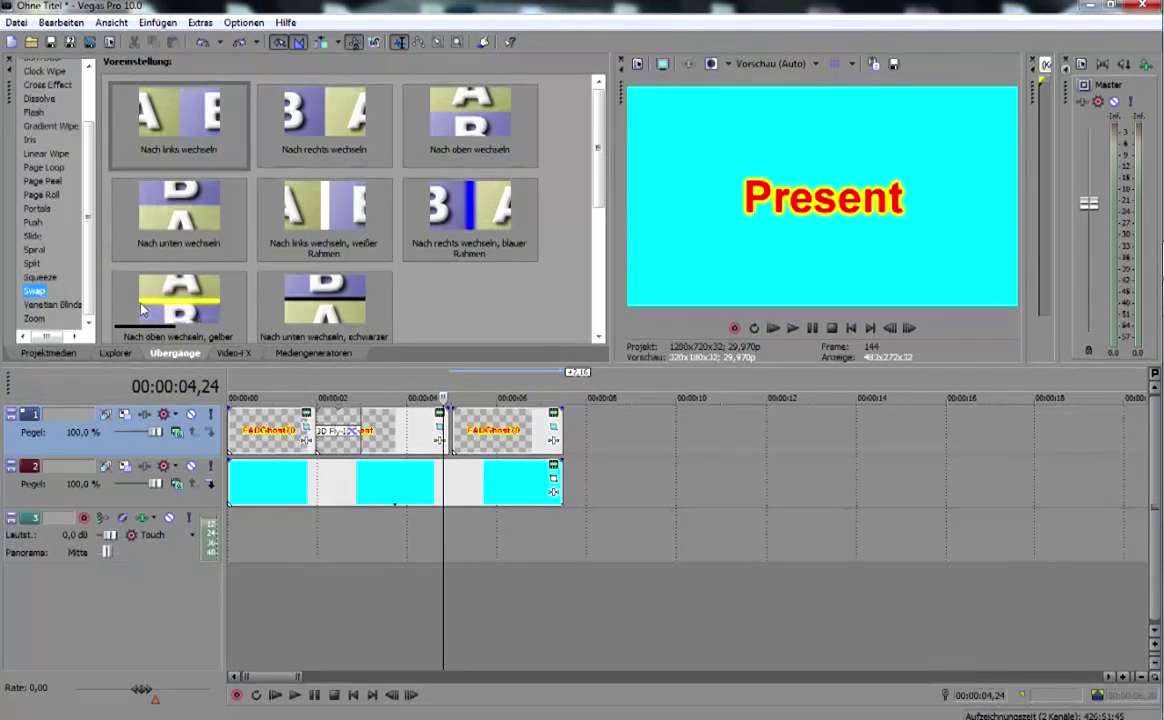
{"action": "left_click", "coordinate": [58, 303]}
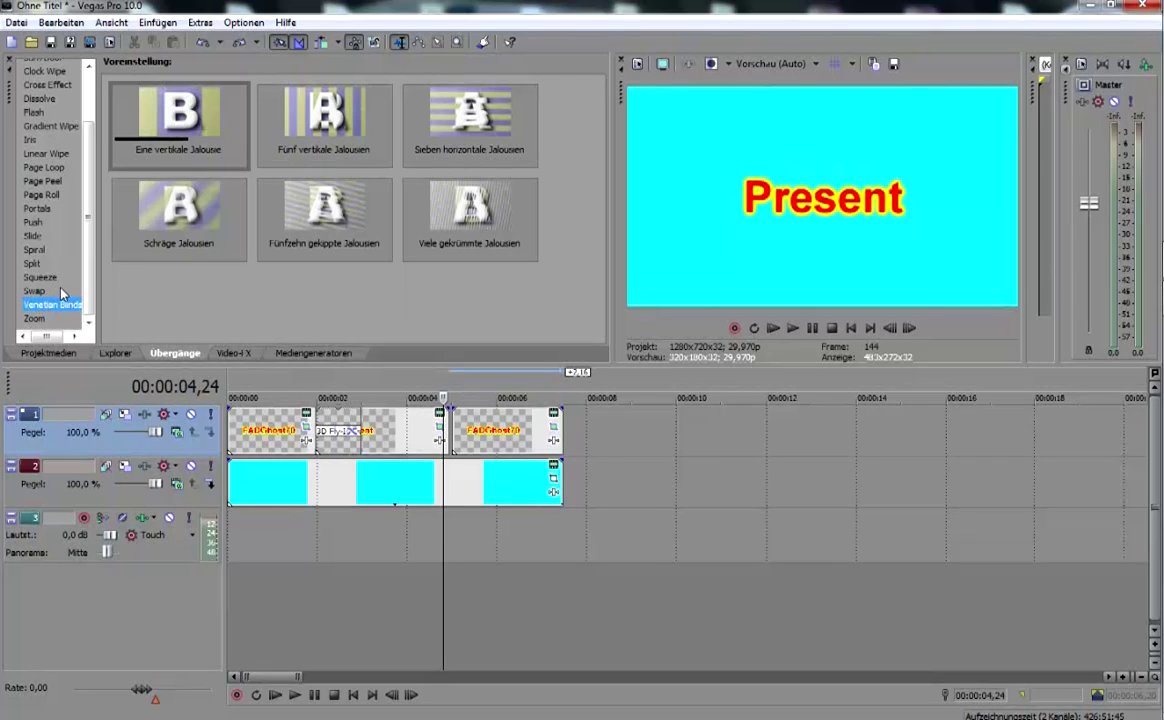
{"action": "left_click", "coordinate": [35, 318]}
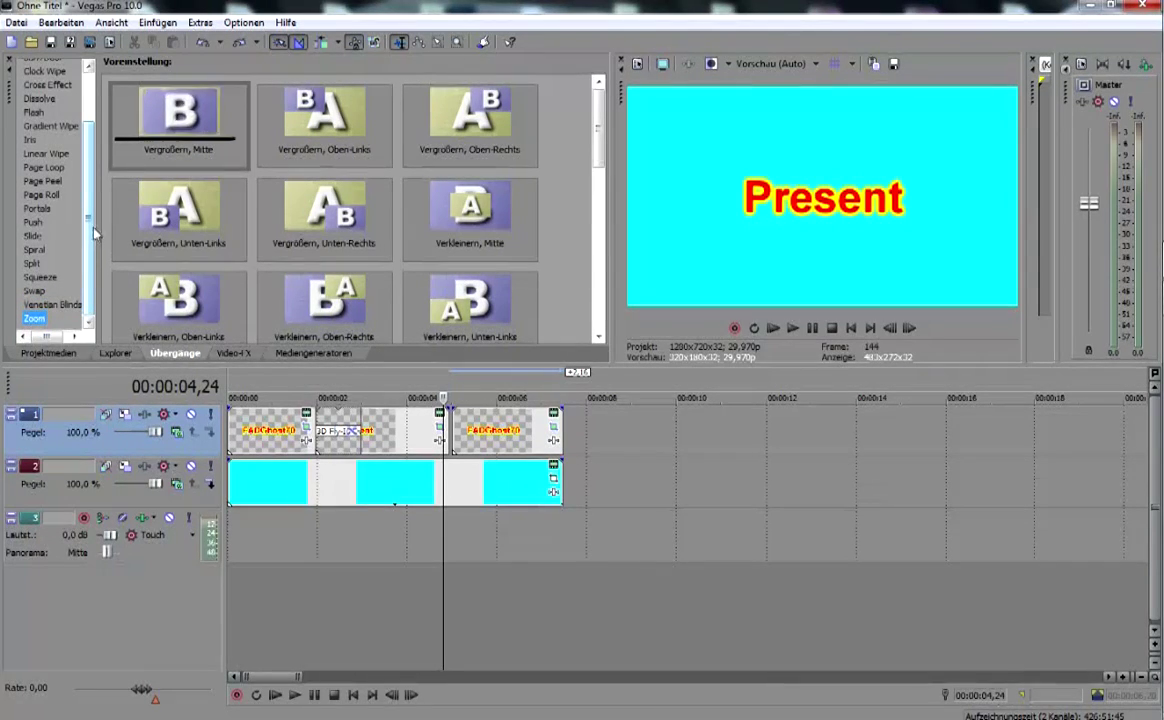
{"action": "left_click", "coordinate": [632, 498]}
{"action": "mouse_move", "coordinate": [276, 677]}
{"action": "left_mouse_down"}
{"action": "mouse_move", "coordinate": [290, 690]}
{"action": "mouse_move", "coordinate": [268, 679]}
{"action": "left_mouse_up"}
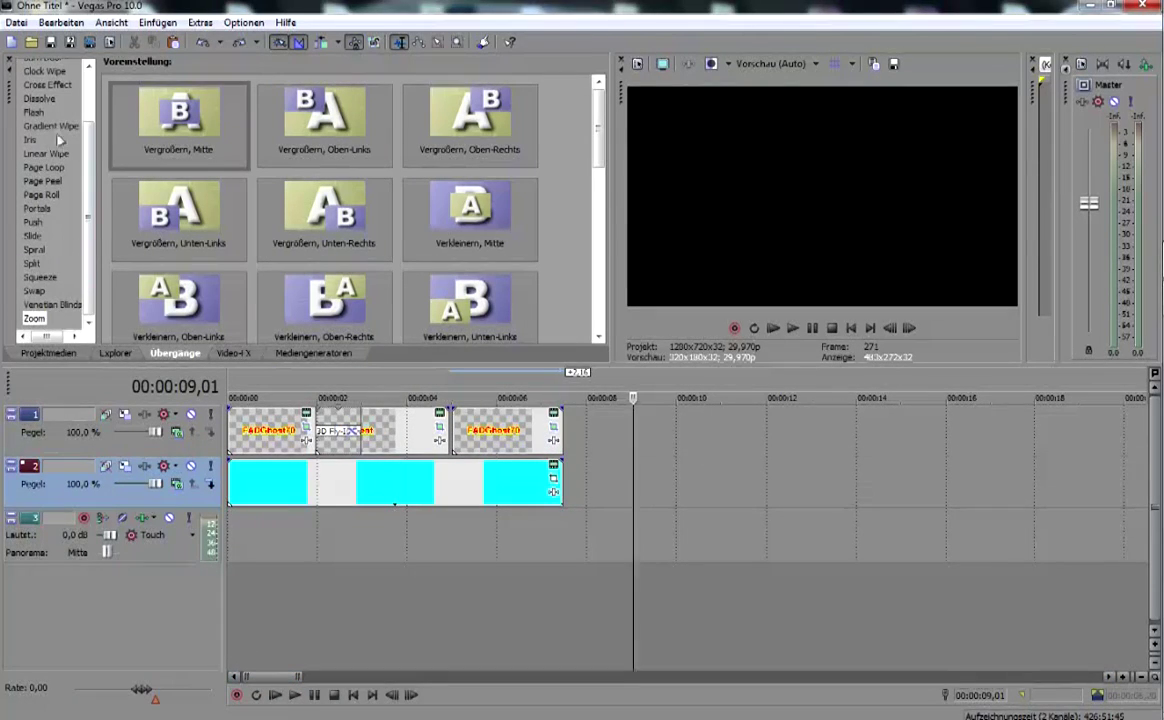
Apply 3D Fly-In/Out Hinausdrehen to the end of "Present" with X/Y/Z positions 0.2720, 0.3020, 2.5400 and rotations 1.6000, 1.4200, 1.9400, and play it from the beginning
{"action": "scroll", "coordinate": [50, 145], "scroll_direction": "up", "scroll_amount": 2}
{"action": "left_click", "coordinate": [52, 95]}
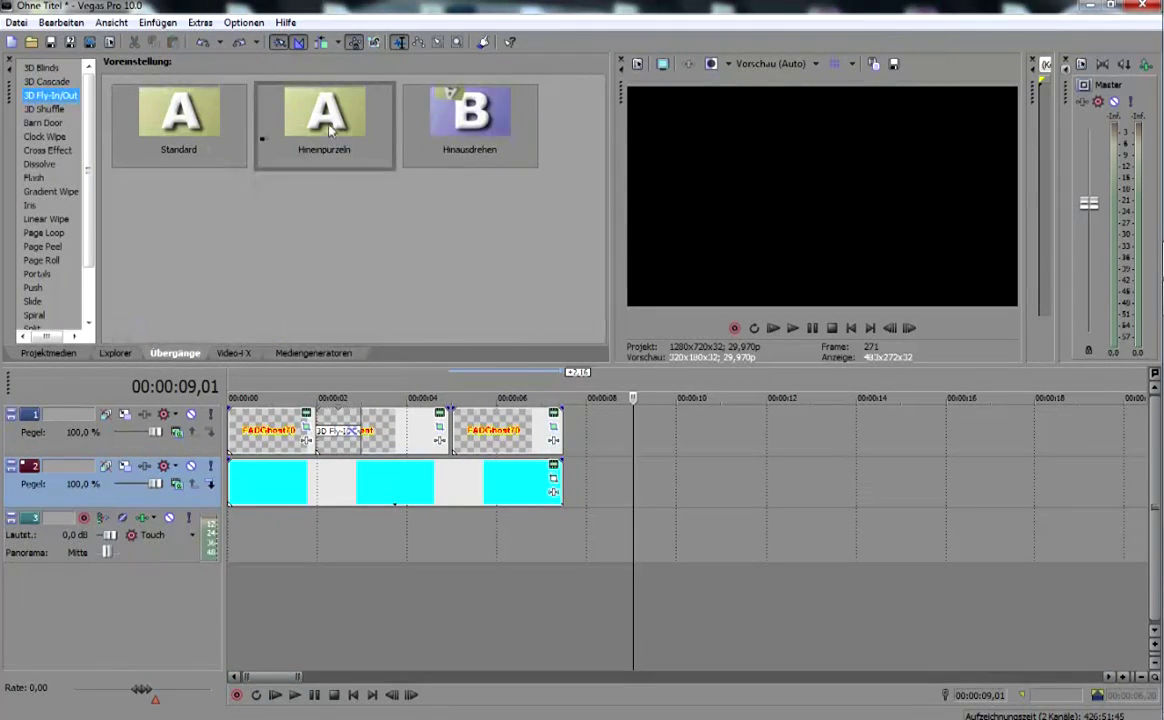
{"action": "left_click_drag", "start_coordinate": [448, 108], "coordinate": [448, 438]}
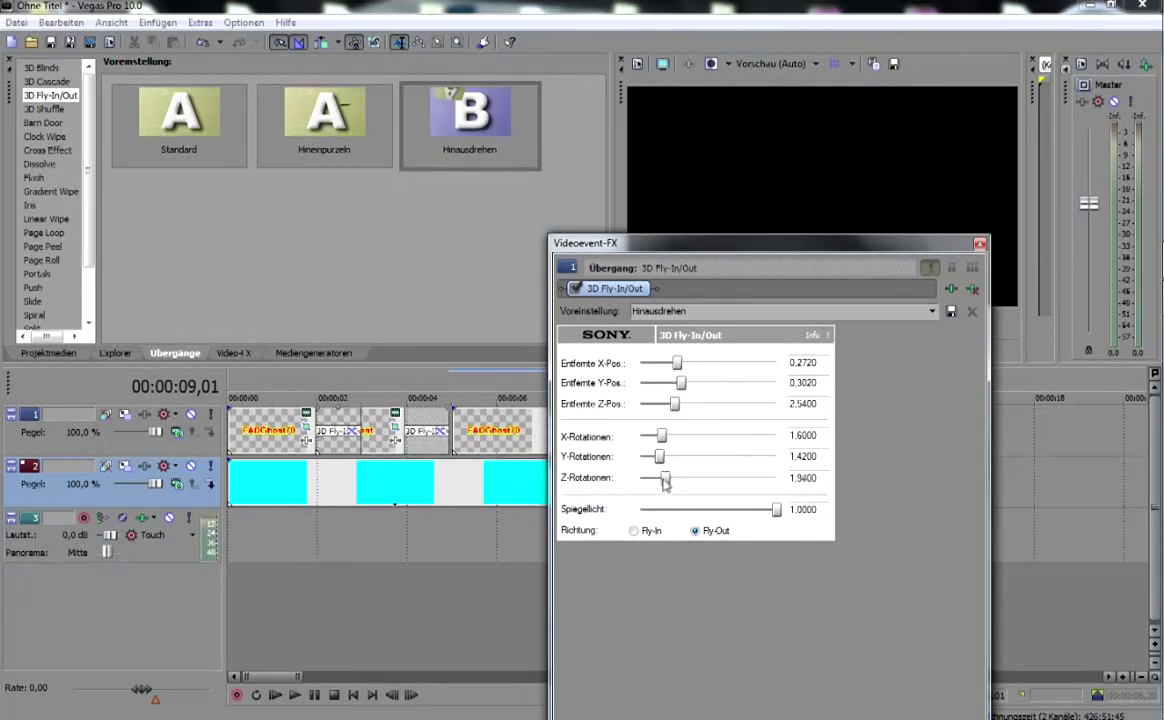
{"action": "left_click", "coordinate": [980, 244]}
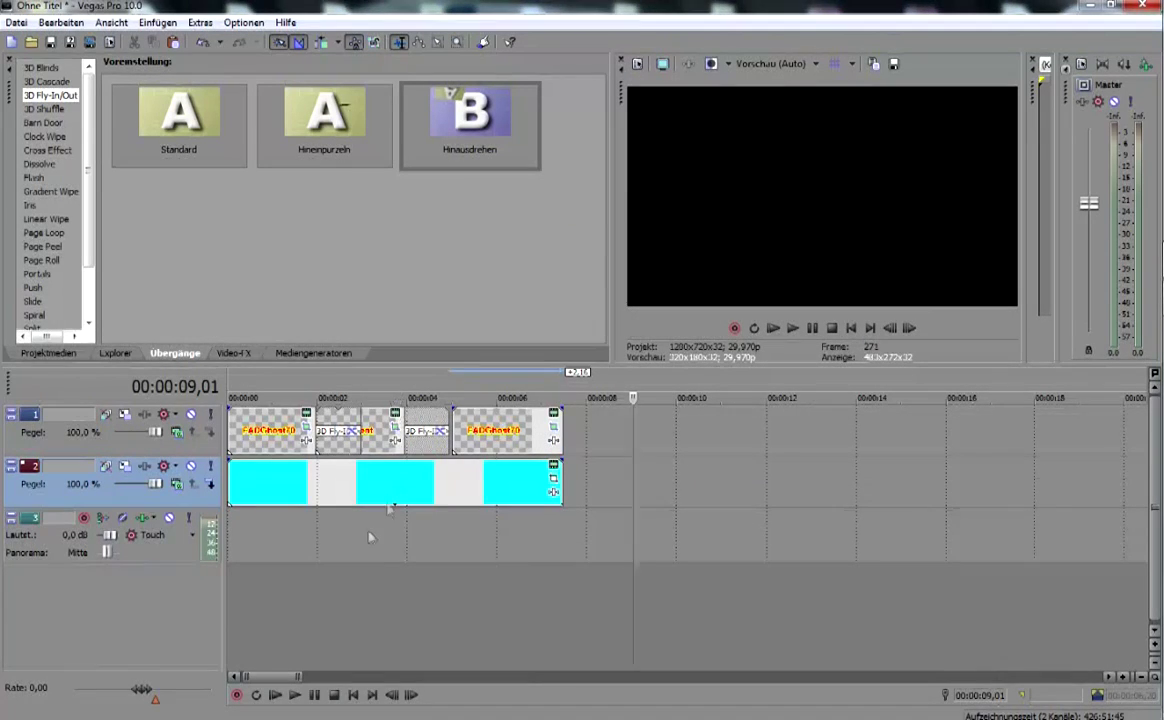
{"action": "left_click", "coordinate": [275, 695]}
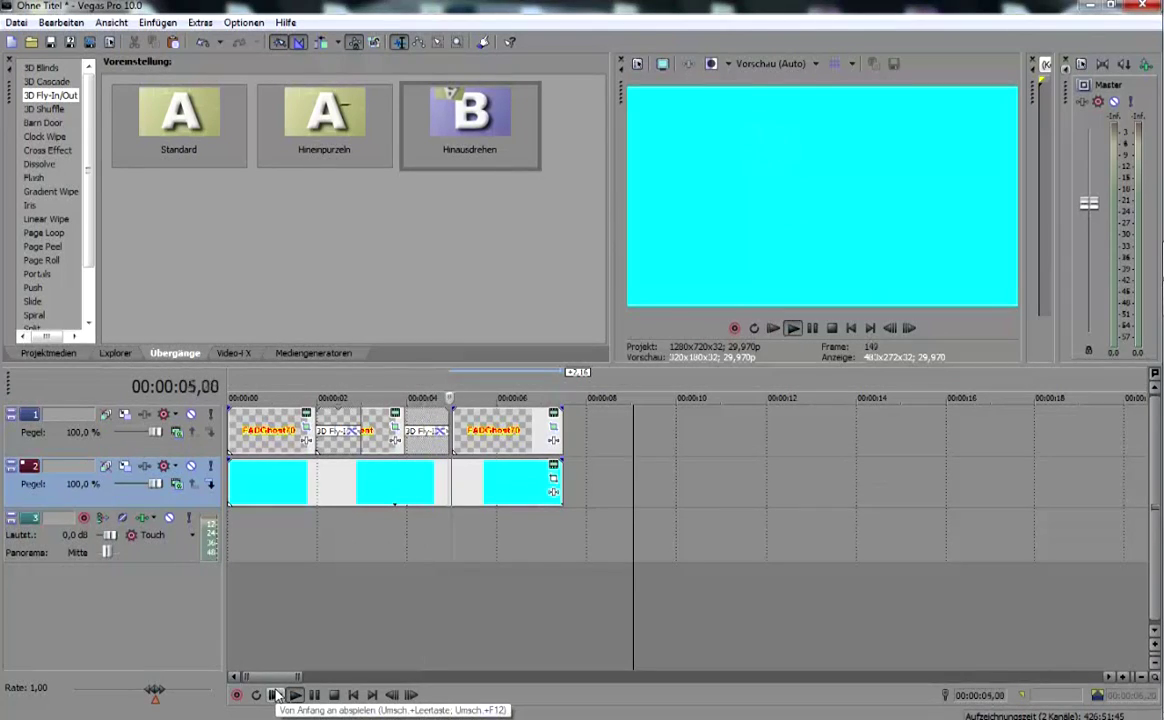
{"action": "left_click", "coordinate": [316, 695]}
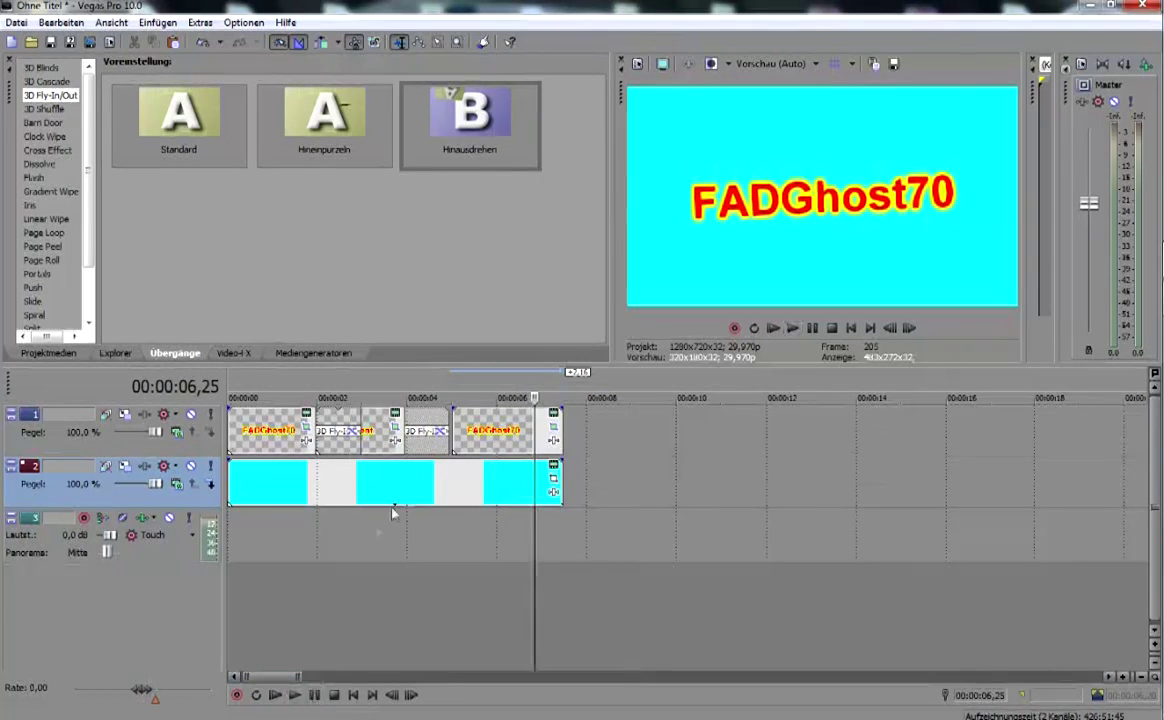
Move the final "FADGhost70" title slightly earlier on the first track and play the intro from the beginning
{"action": "left_click", "coordinate": [478, 436]}
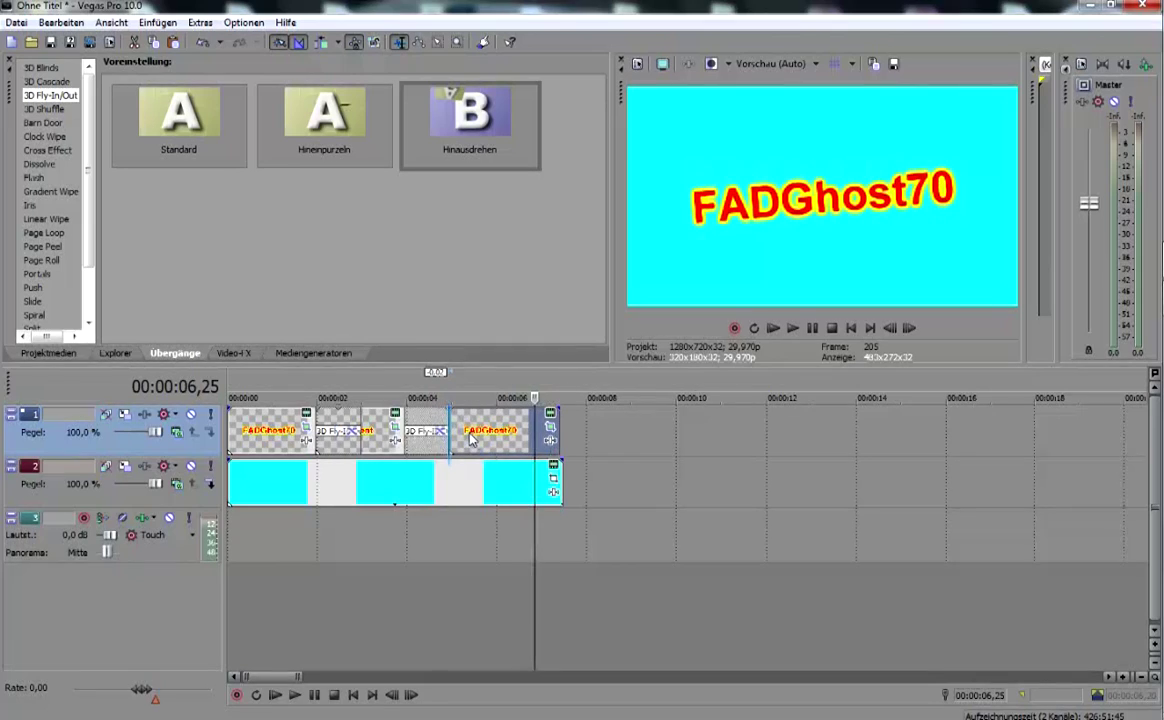
{"action": "left_click", "coordinate": [276, 694]}
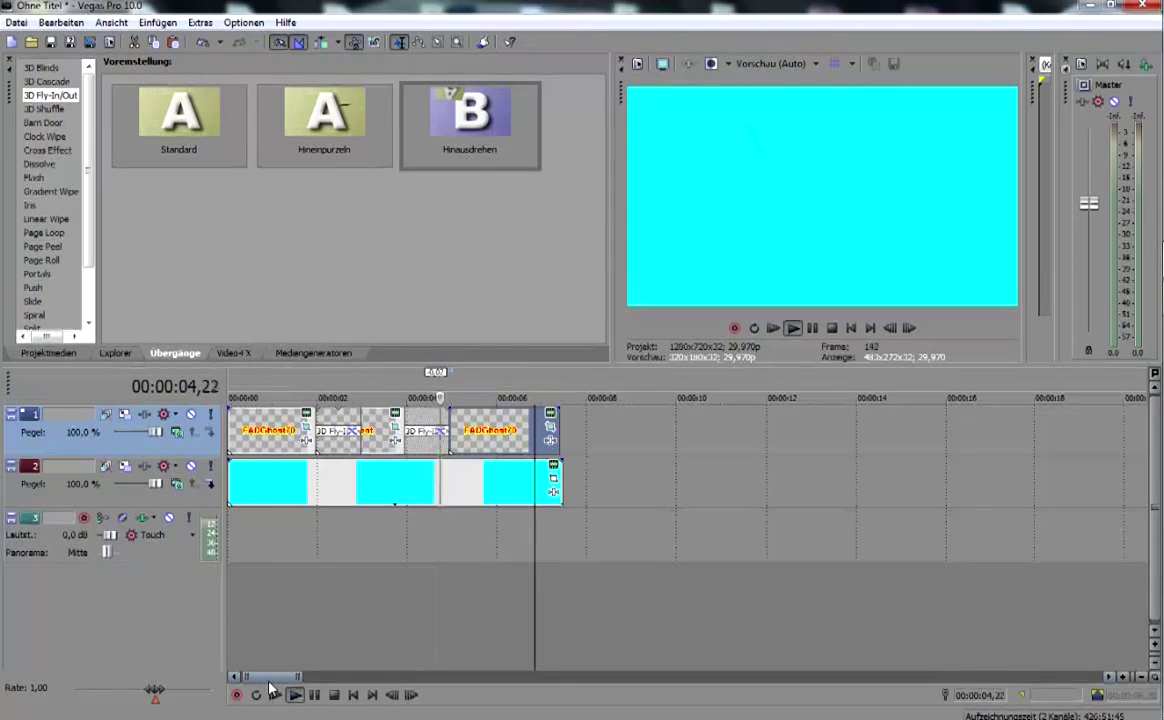
{"action": "left_click", "coordinate": [313, 695]}
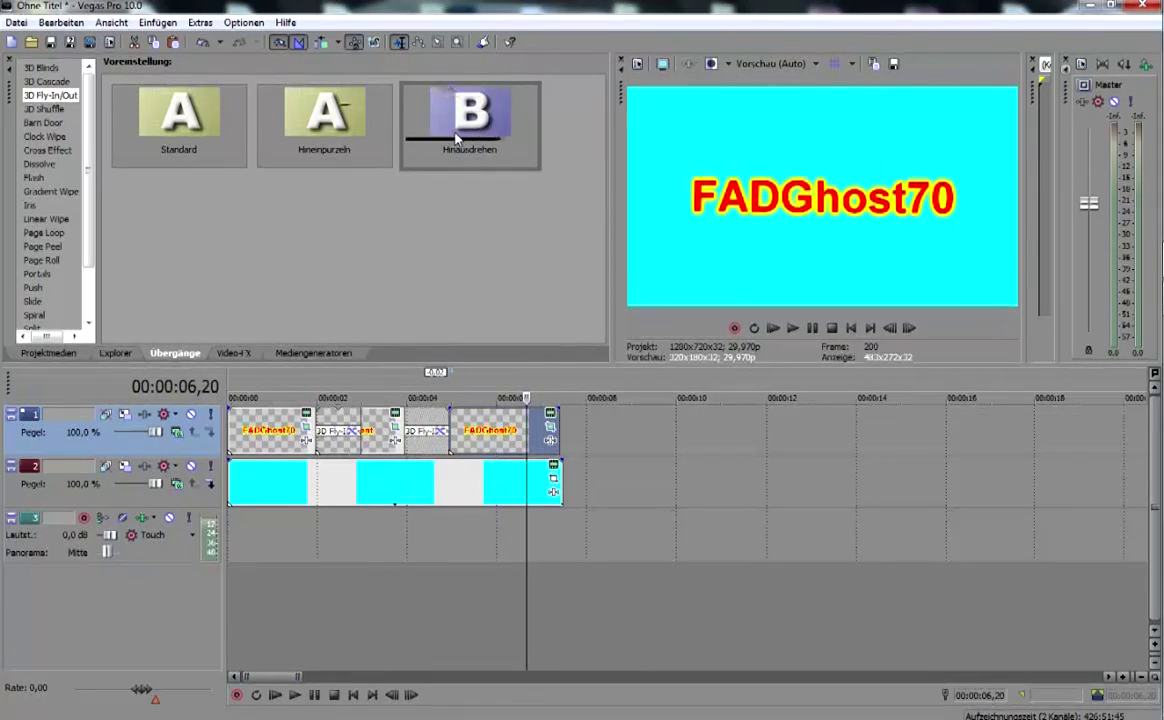
Apply 3D Fly-In/Out Hinausdrehen to the end of the final "FADGhost70" with X/Y/Z positions 0.2380, 0.2380, 2.8400 and rotations 2.2400, 2.0800, 2.0800
{"action": "left_click_drag", "start_coordinate": [450, 130], "coordinate": [504, 187]}
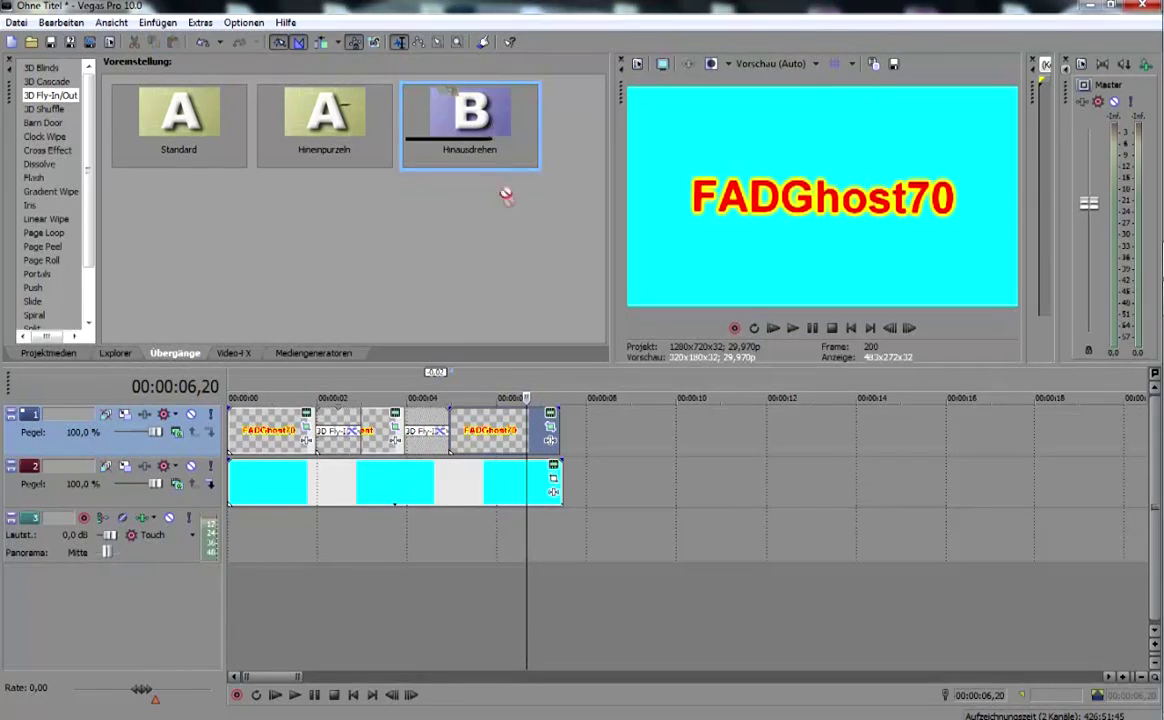
{"action": "left_click_drag", "start_coordinate": [550, 428], "coordinate": [562, 440]}
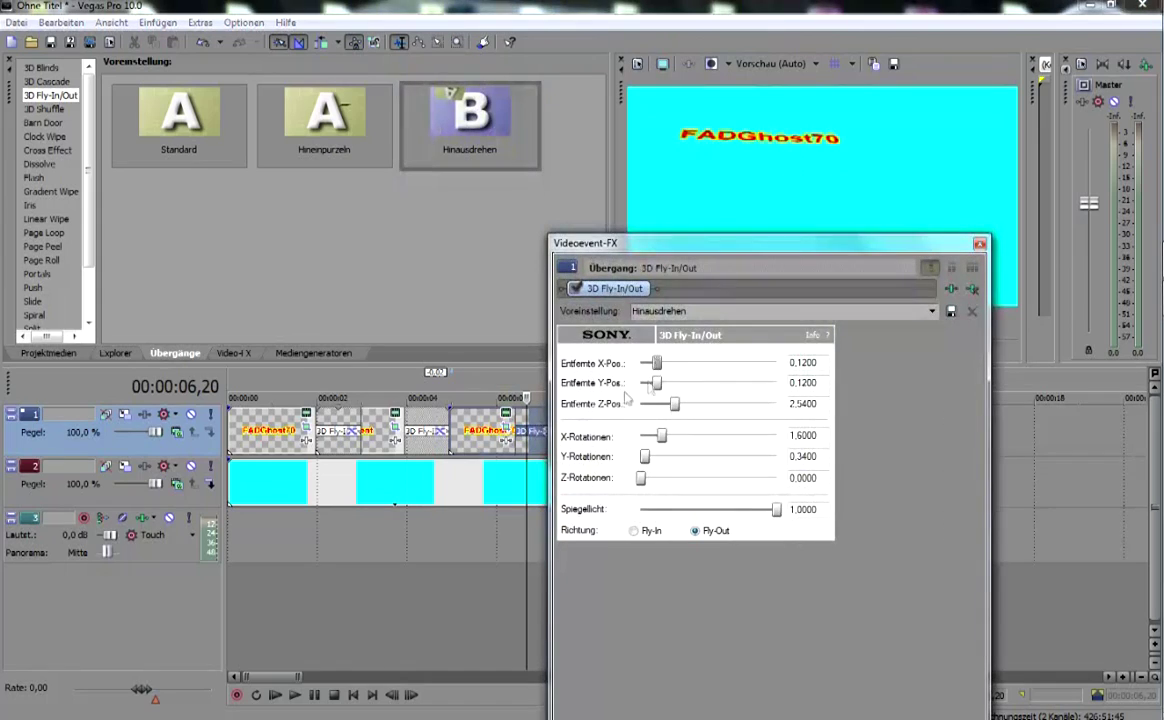
{"action": "left_click_drag", "start_coordinate": [658, 364], "coordinate": [665, 457]}
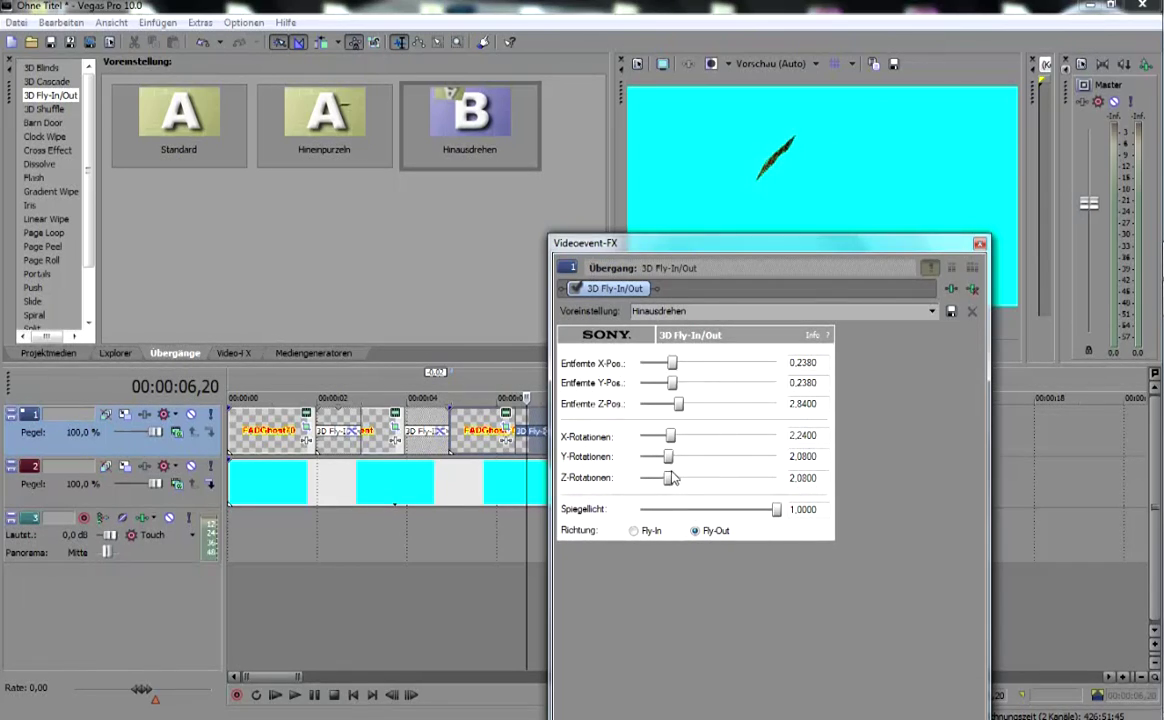
{"action": "left_click", "coordinate": [979, 244]}
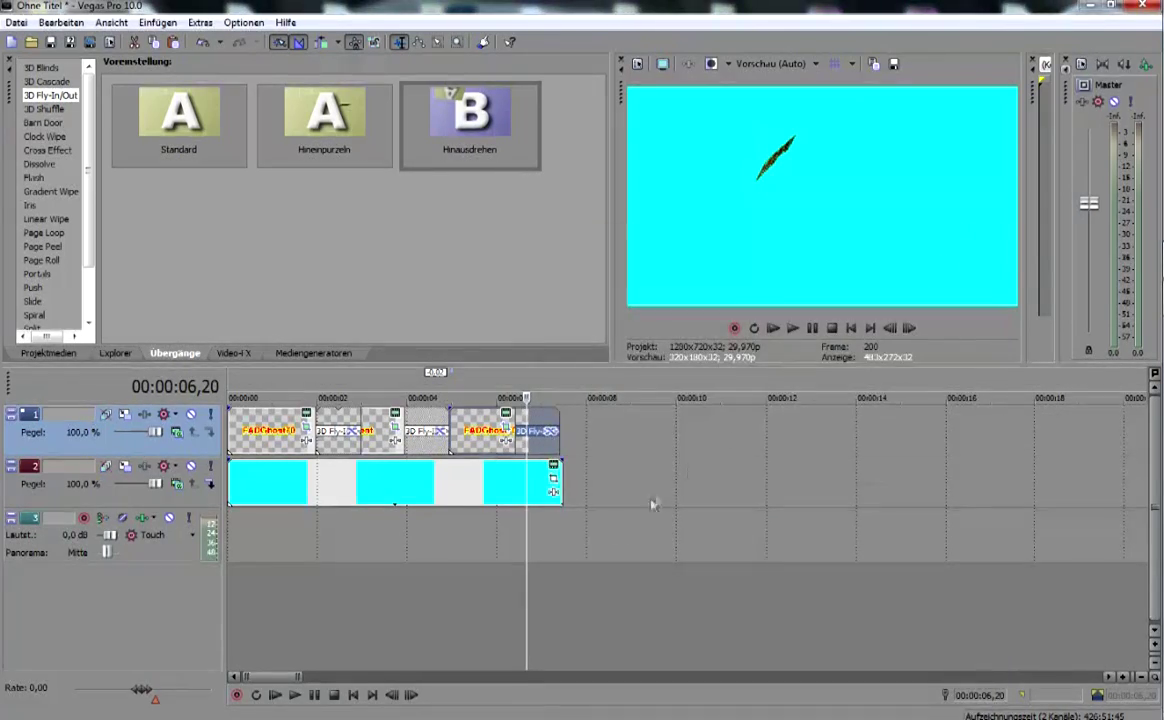
Play the intro from the beginning and extend the cyan background's end to about 00:00:07,20
{"action": "left_click", "coordinate": [276, 696]}
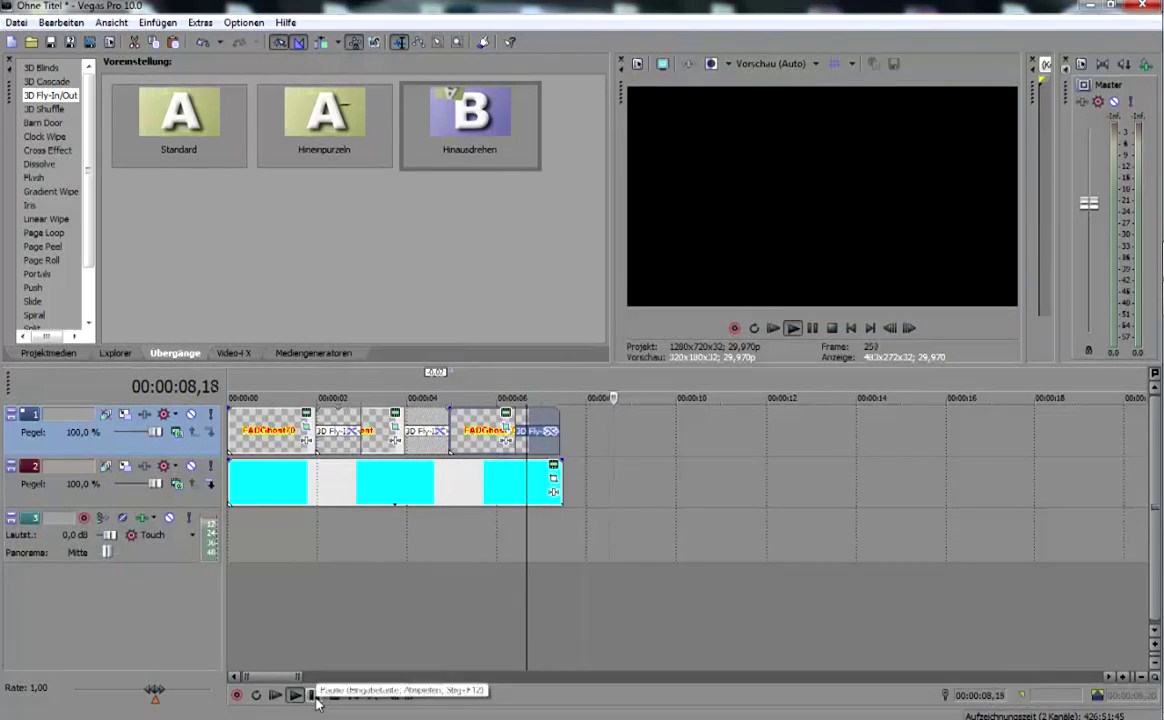
{"action": "left_click", "coordinate": [314, 695]}
{"action": "left_click_drag", "start_coordinate": [557, 480], "coordinate": [571, 483]}
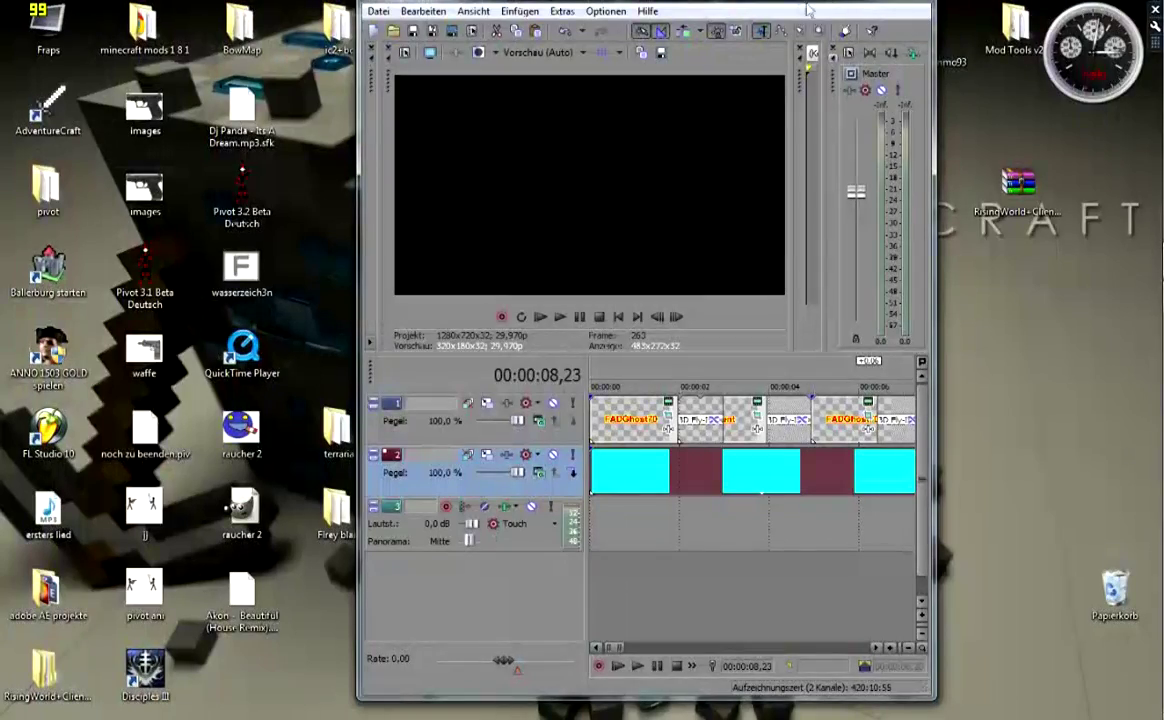
Bring "Akon - Beautiful (House Remix)" from the desktop onto the audio track at the start of the timeline, and restore the editor's maximized window
{"action": "left_click_drag", "start_coordinate": [787, 6], "coordinate": [547, 37]}
{"action": "left_click_drag", "start_coordinate": [851, 97], "coordinate": [448, 577]}
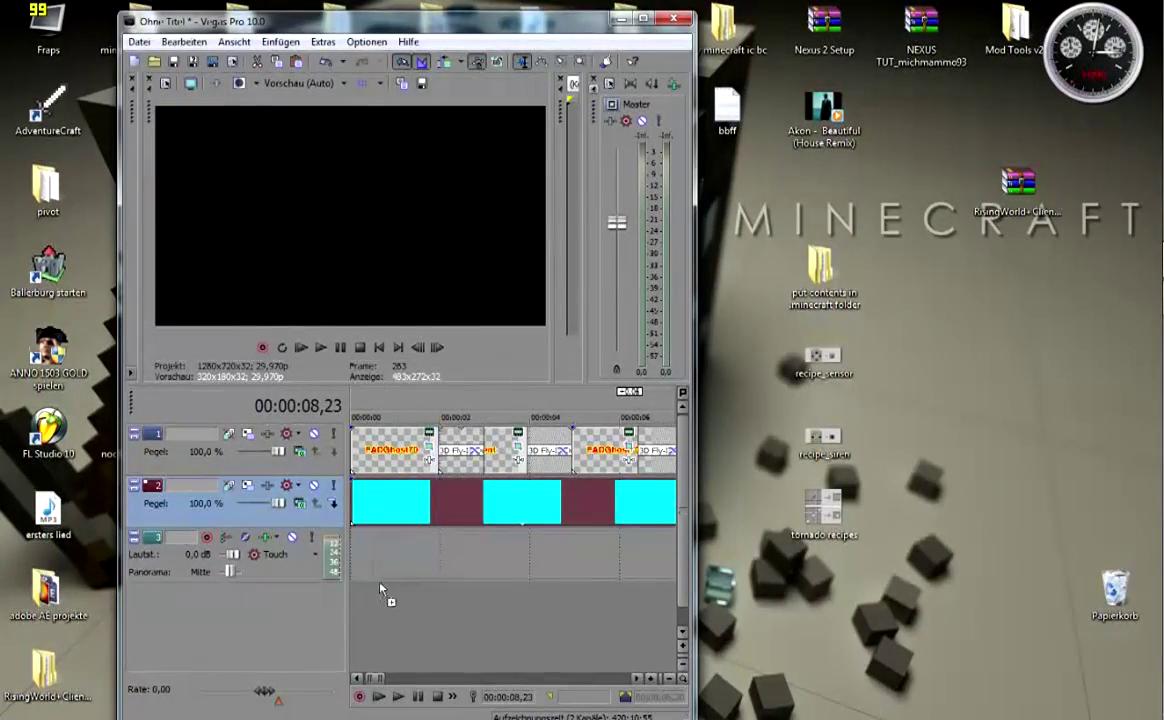
{"action": "left_click_drag", "start_coordinate": [356, 587], "coordinate": [356, 580]}
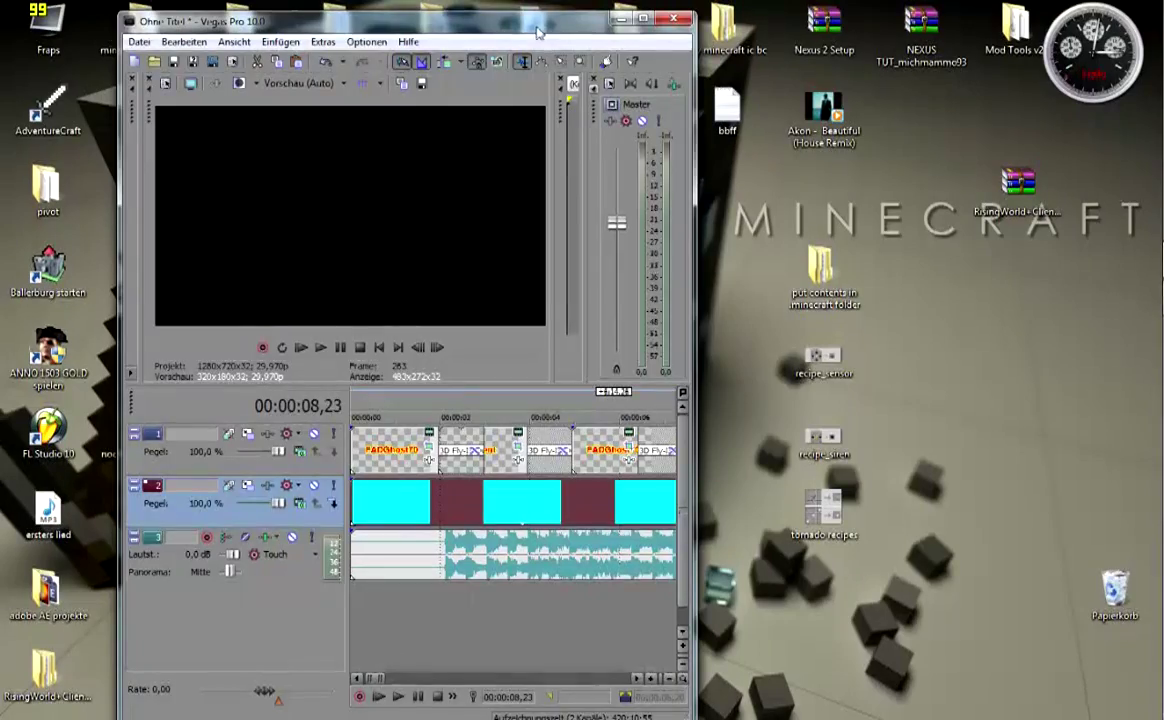
{"action": "left_click_drag", "start_coordinate": [536, 33], "coordinate": [530, 2]}
Locate where the sound begins in the music's waveform and place the playhead there at 00:00:02,04
{"action": "left_click", "coordinate": [314, 597]}
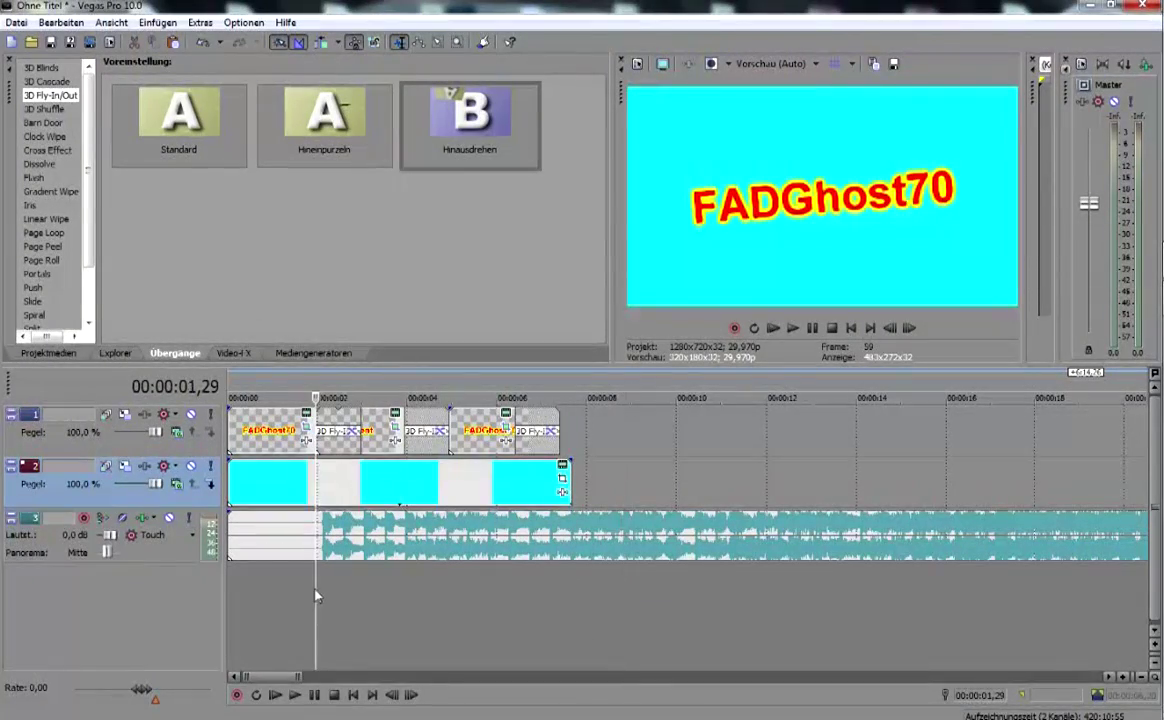
{"action": "key", "text": "space"}
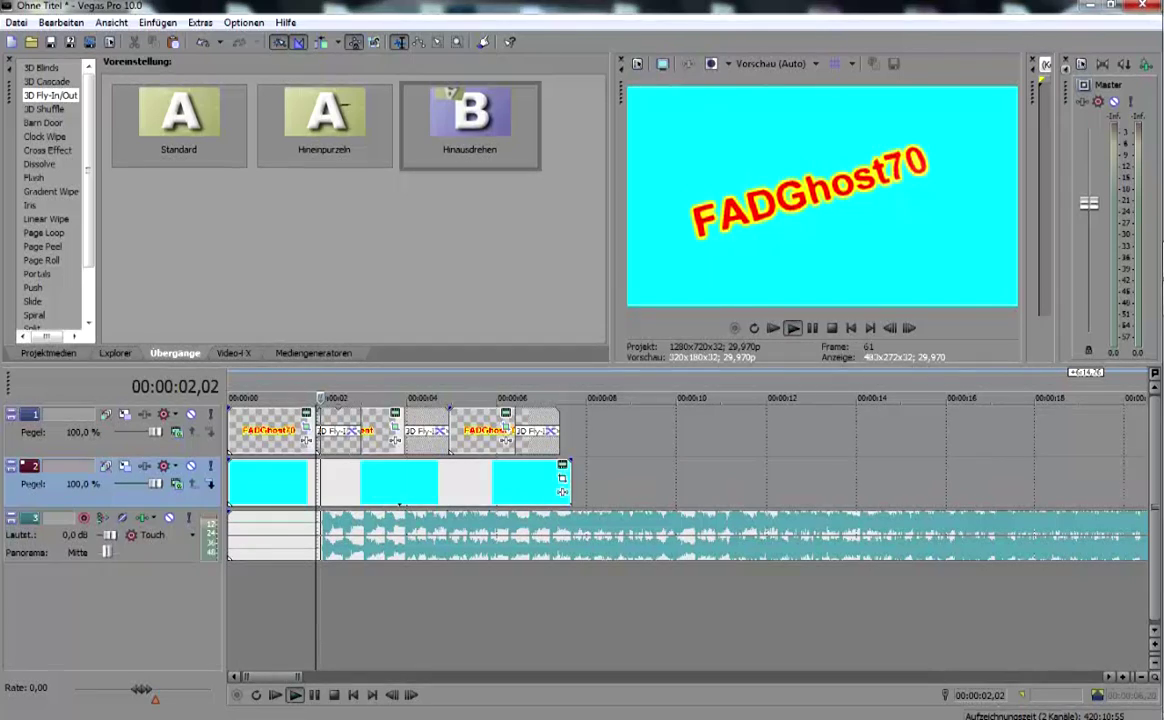
{"action": "key", "text": "Return"}
{"action": "left_click", "coordinate": [285, 545]}
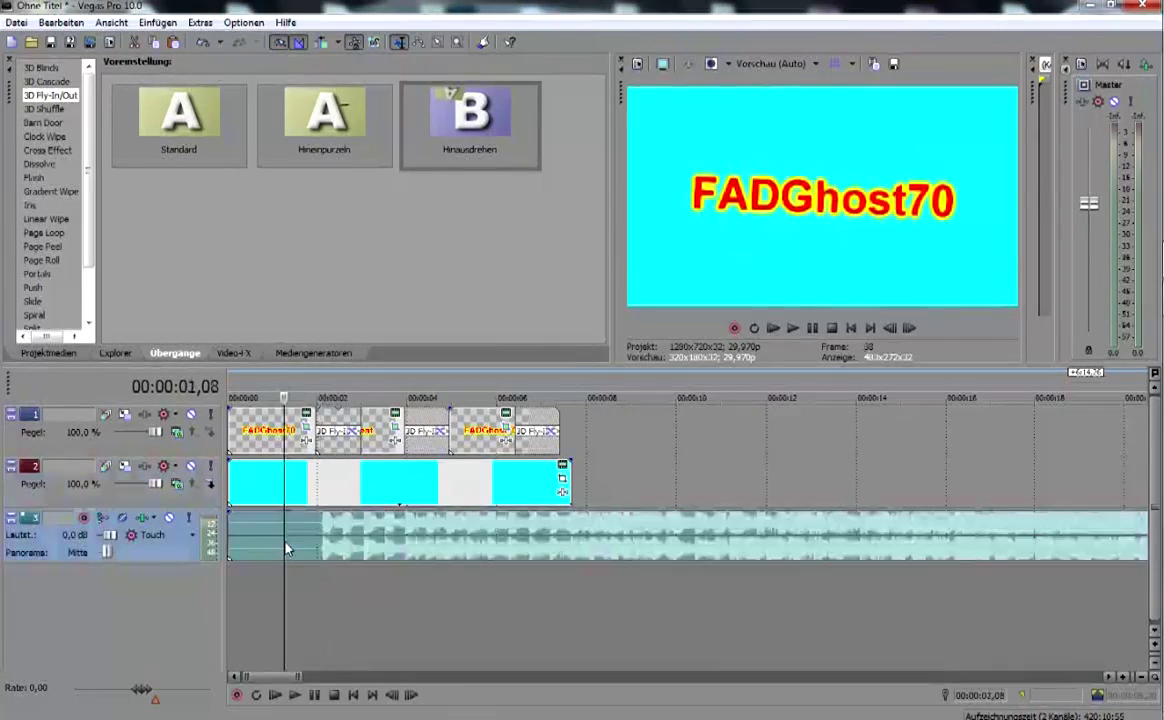
{"action": "left_click", "coordinate": [317, 555]}
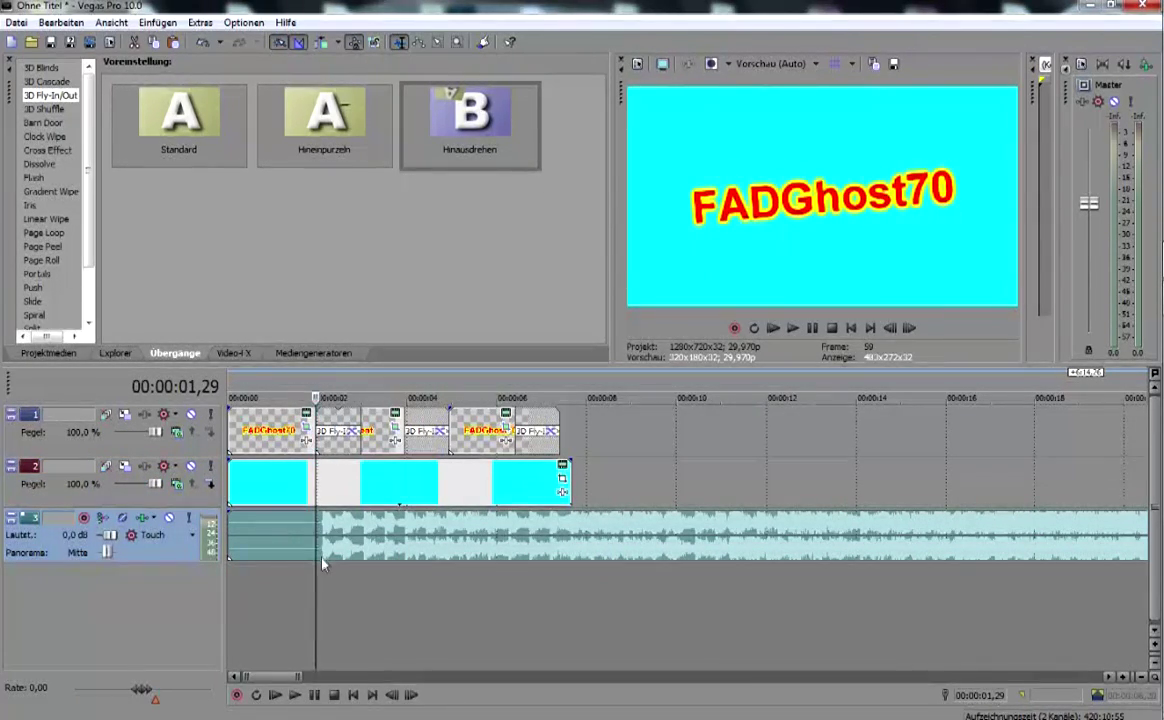
{"action": "scroll", "coordinate": [333, 566], "scroll_direction": "up", "scroll_amount": 4}
{"action": "left_click", "coordinate": [486, 595]}
{"action": "left_click", "coordinate": [474, 586]}
{"action": "key", "text": "Right"}
{"action": "key", "text": "Right"}
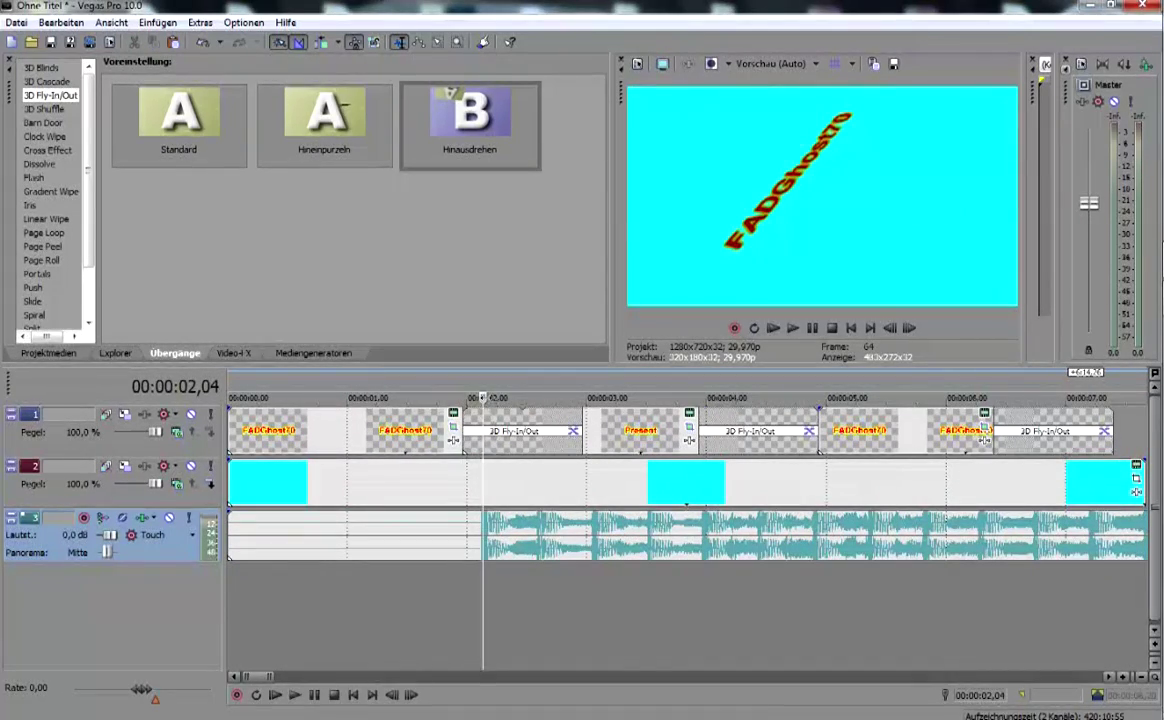
Split the events at the playhead, delete the music's silent opening, and move the remaining music to the timeline's start
{"action": "key", "text": "space"}
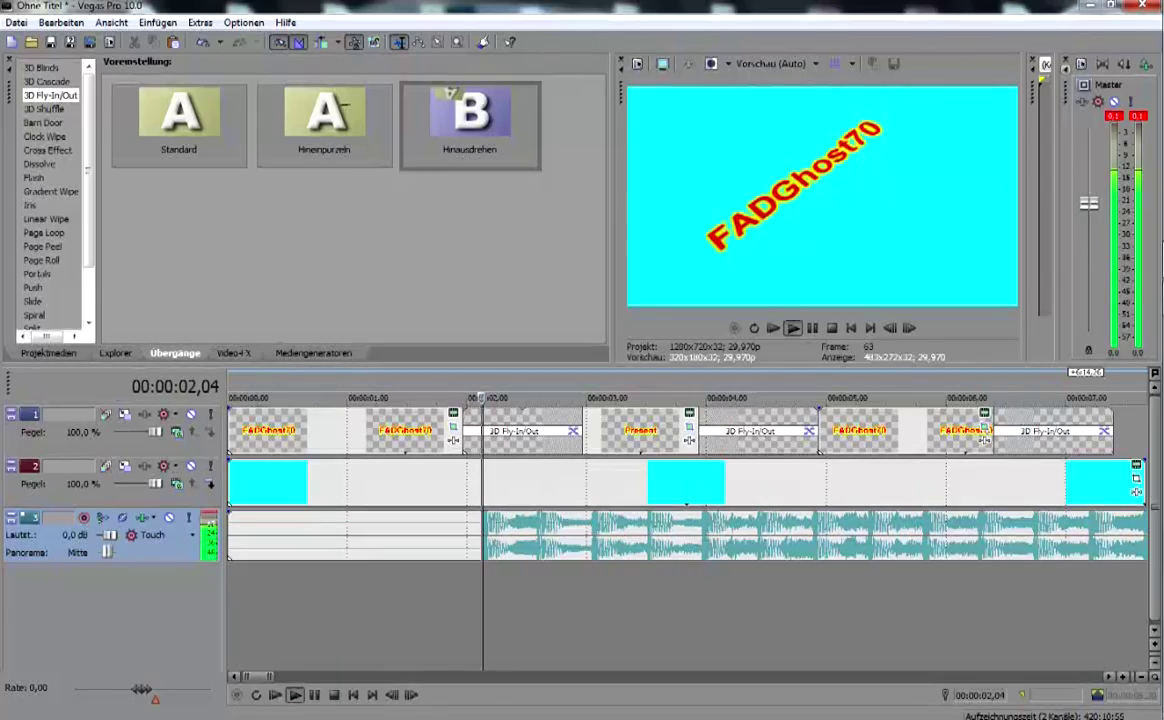
{"action": "key", "text": "space"}
{"action": "key", "text": "s"}
{"action": "left_click", "coordinate": [410, 550]}
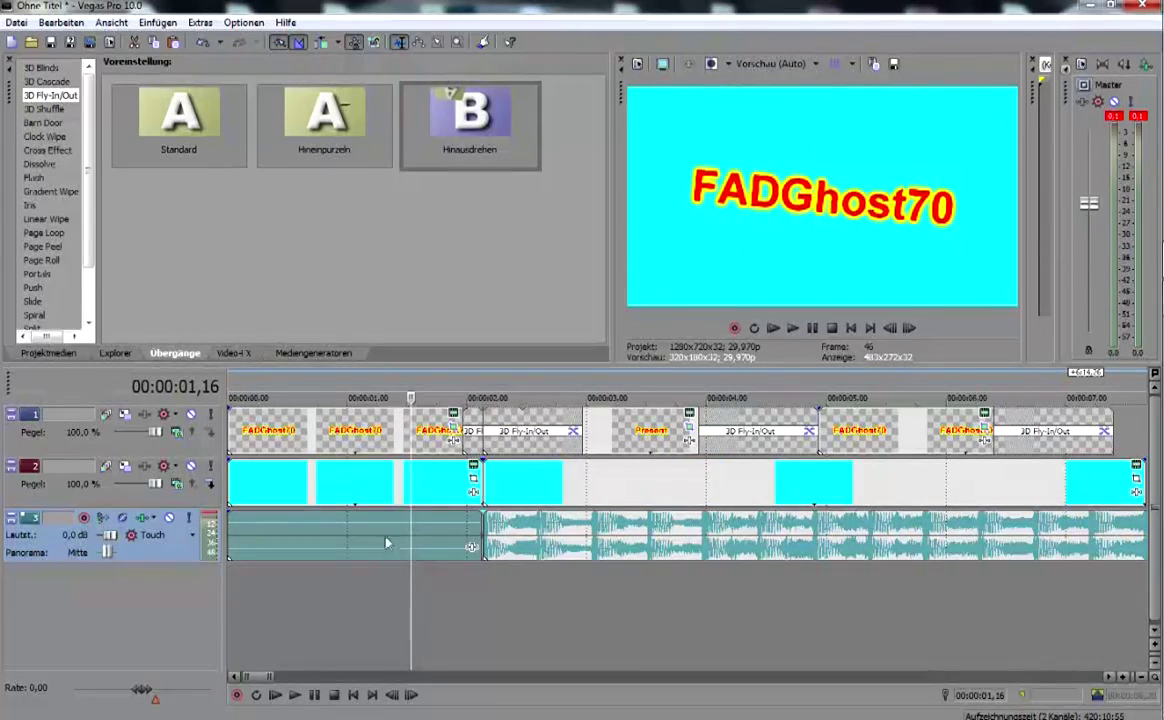
{"action": "scroll", "coordinate": [393, 555], "scroll_direction": "down", "scroll_amount": 2}
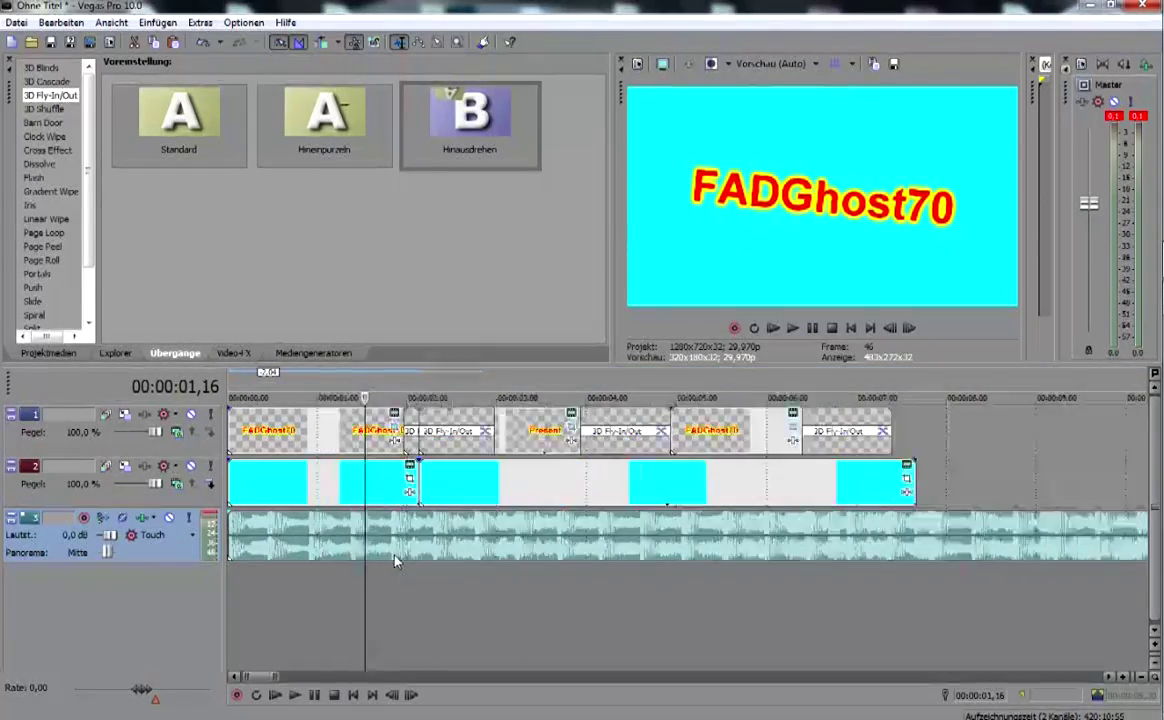
Split the music at the end of the background at 00:00:07,20 and delete the excess music after it
{"action": "scroll", "coordinate": [393, 560], "scroll_direction": "down", "scroll_amount": 8}
{"action": "left_click", "coordinate": [294, 592]}
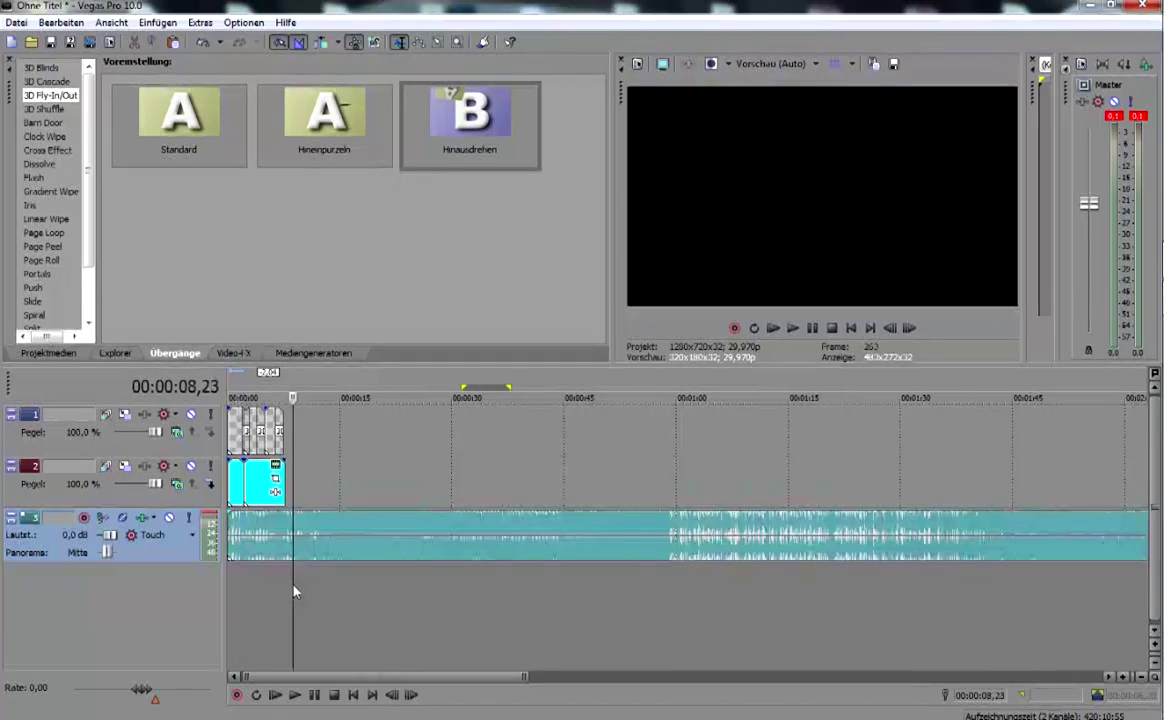
{"action": "left_click_drag", "start_coordinate": [293, 398], "coordinate": [285, 398]}
{"action": "key", "text": "s"}
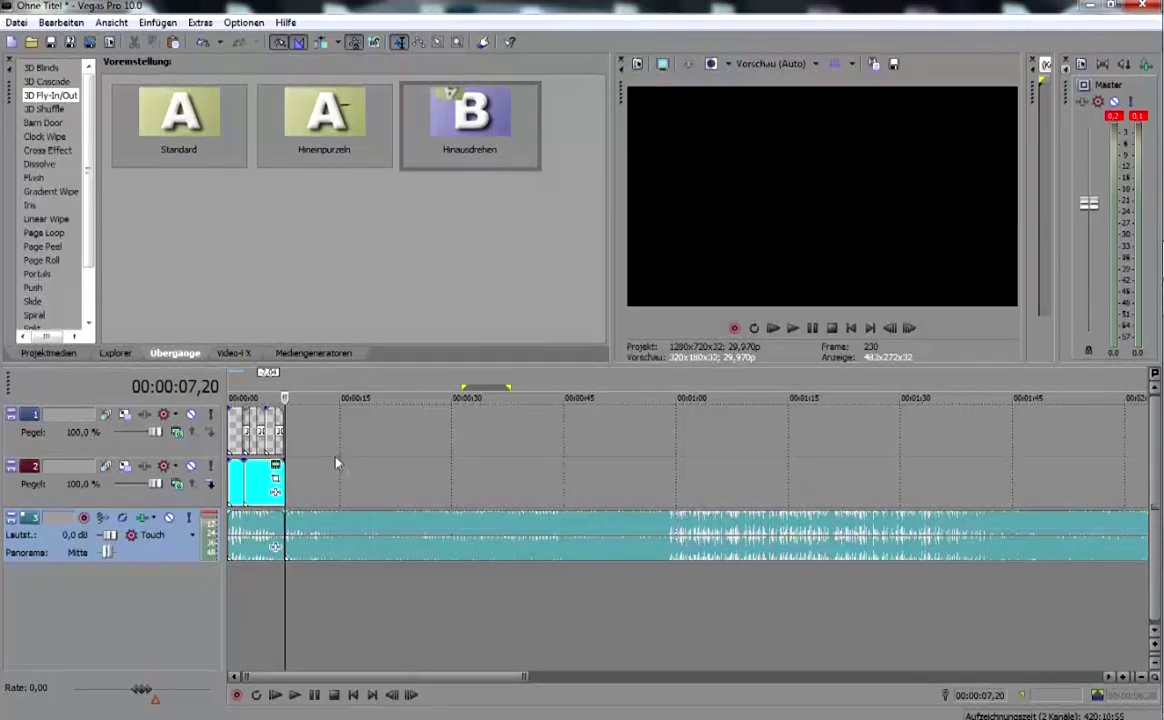
{"action": "left_click", "coordinate": [340, 540]}
{"action": "left_click_drag", "start_coordinate": [343, 543], "coordinate": [359, 545]}
{"action": "key", "text": "Delete"}
Play the finished intro with its music from the beginning and pause after the end
{"action": "scroll", "coordinate": [356, 541], "scroll_direction": "up", "scroll_amount": 5}
{"action": "scroll", "coordinate": [354, 543], "scroll_direction": "down", "scroll_amount": 12}
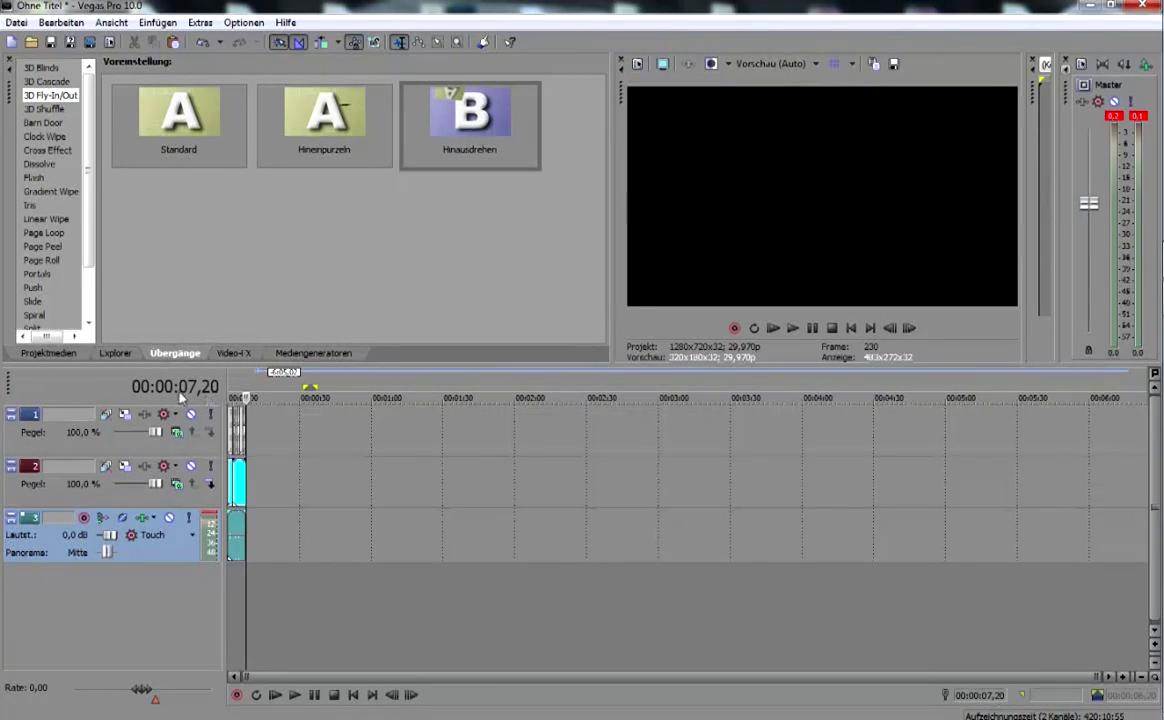
{"action": "left_click", "coordinate": [284, 696]}
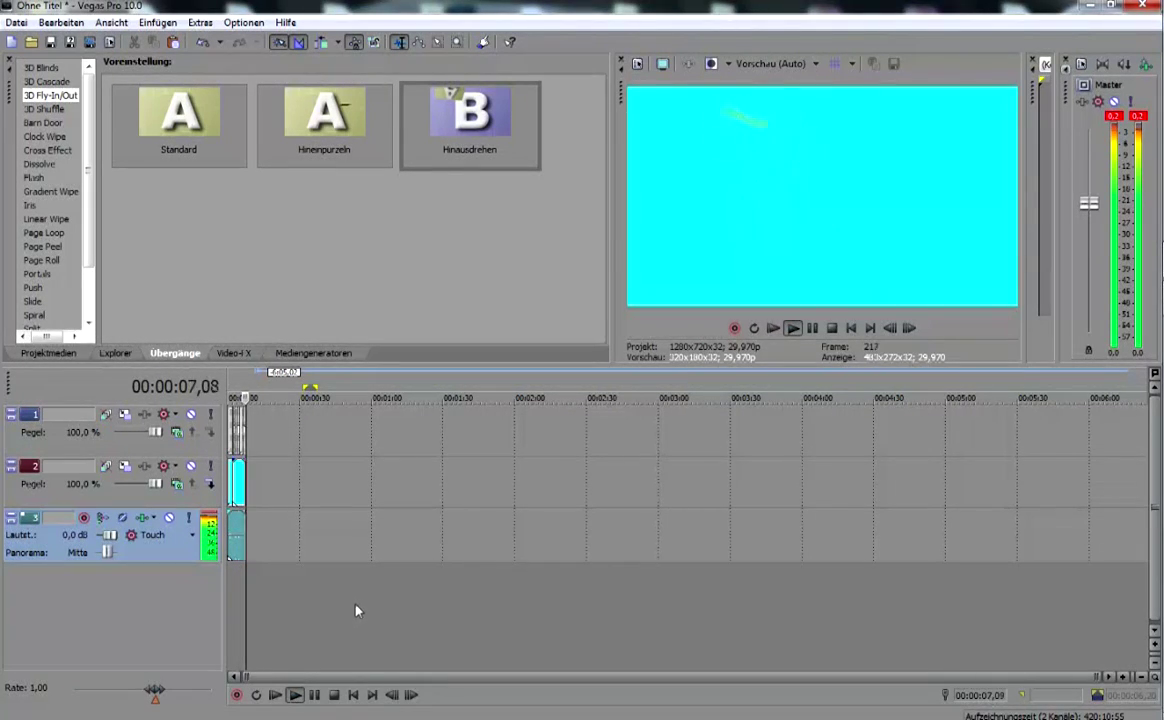
{"action": "left_click", "coordinate": [315, 695]}
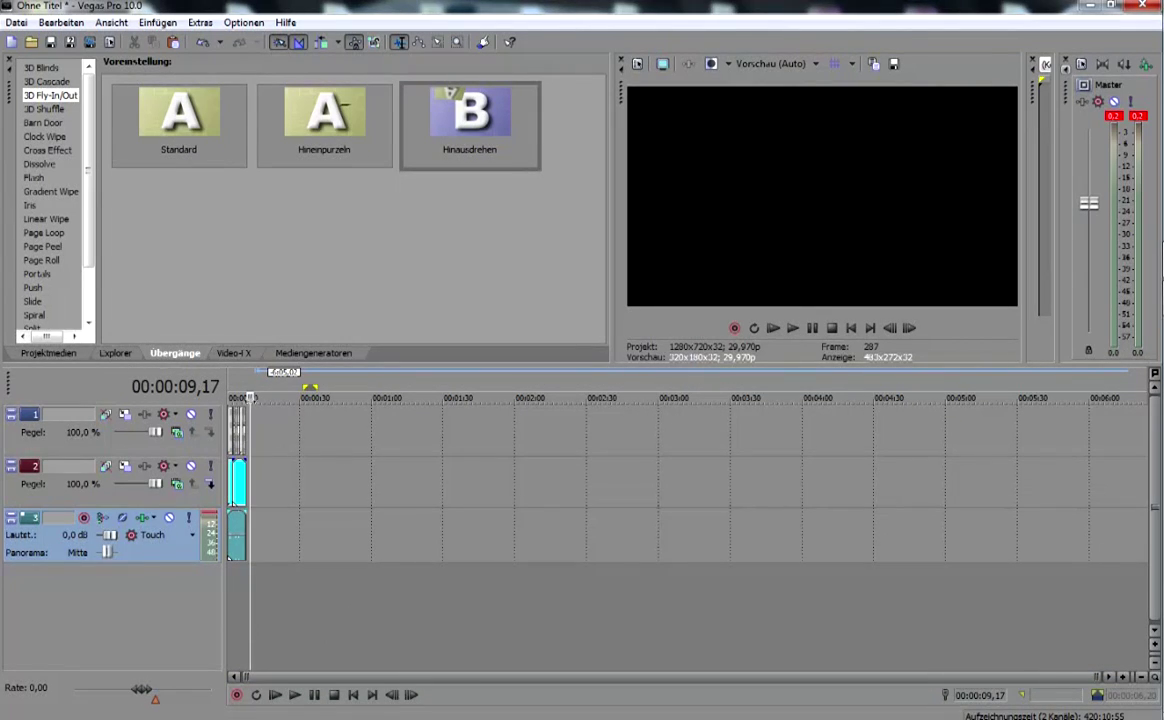
{"action": "mouse_move", "coordinate": [1161, 410]}
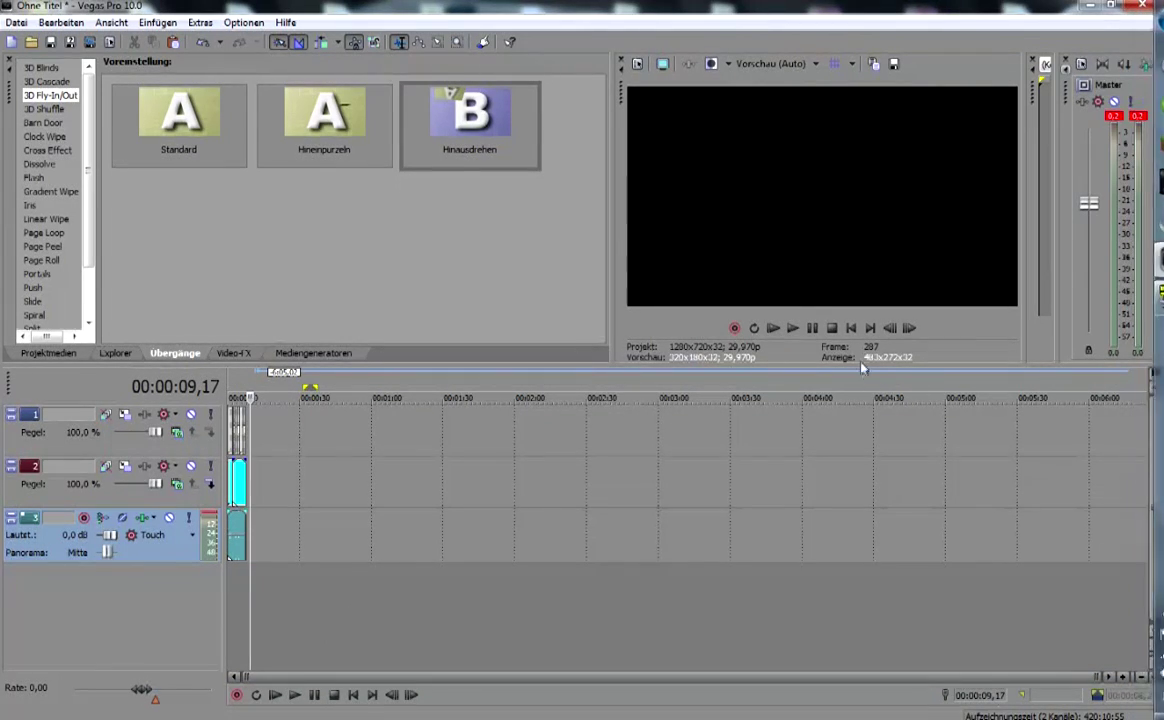